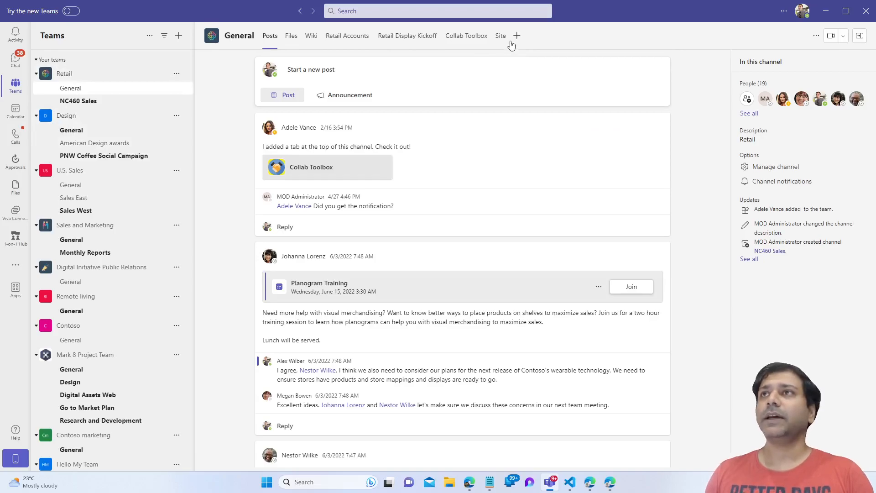
- Start adding a SharePoint tab to the Retail team's General channel, with content taken from any SharePoint site
{"action": "left_click", "coordinate": [516, 36]}
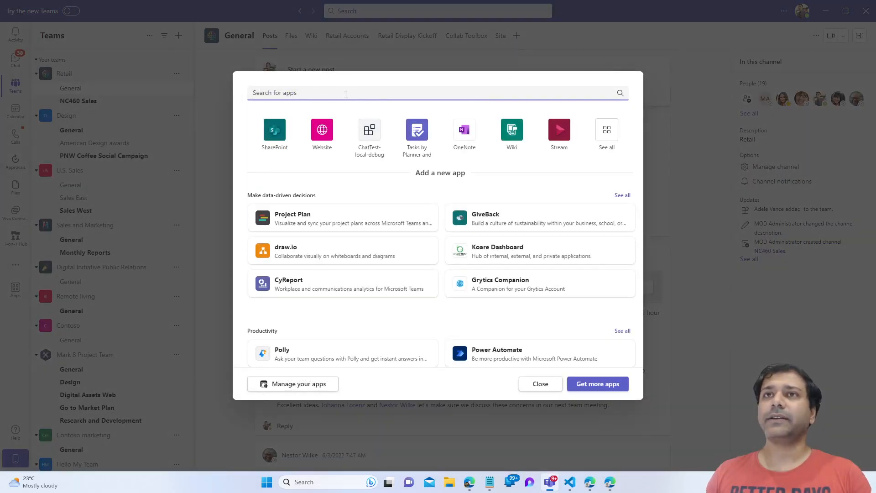
{"action": "left_click", "coordinate": [275, 130]}
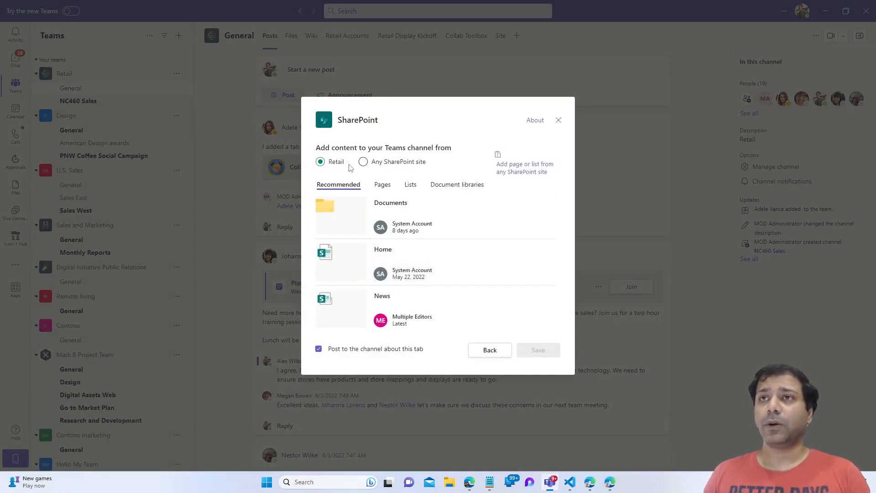
{"action": "left_click", "coordinate": [363, 163]}
- Switch to the browser, open the Mark 8 Project Team site from the SharePoint start page and copy its URL
{"action": "left_click", "coordinate": [610, 482]}
{"action": "left_click", "coordinate": [214, 8]}
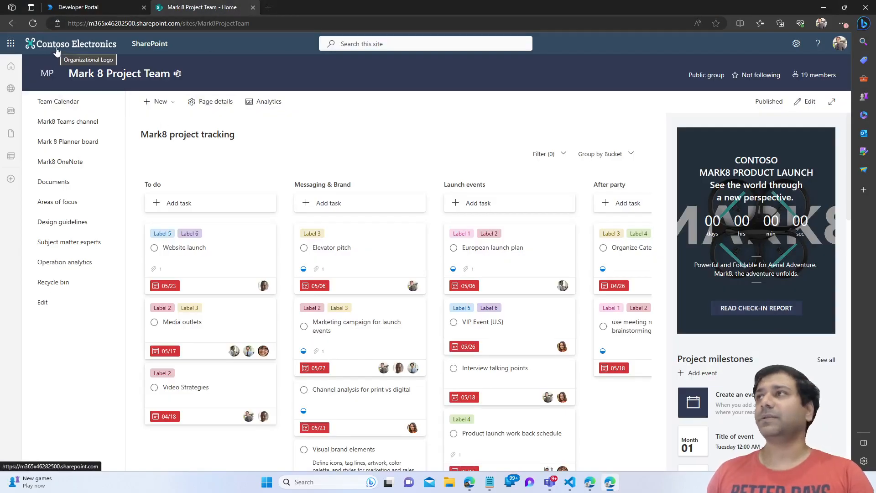
{"action": "left_click", "coordinate": [10, 44]}
{"action": "left_click", "coordinate": [45, 164]}
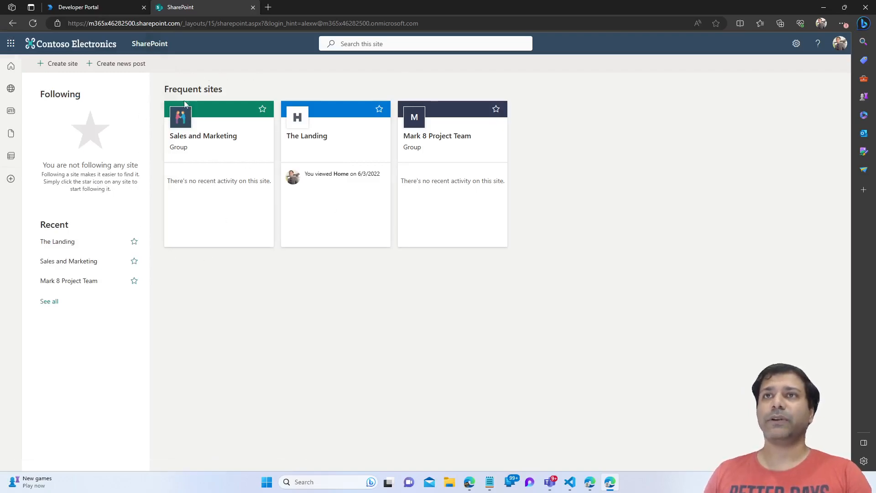
{"action": "left_click", "coordinate": [452, 146]}
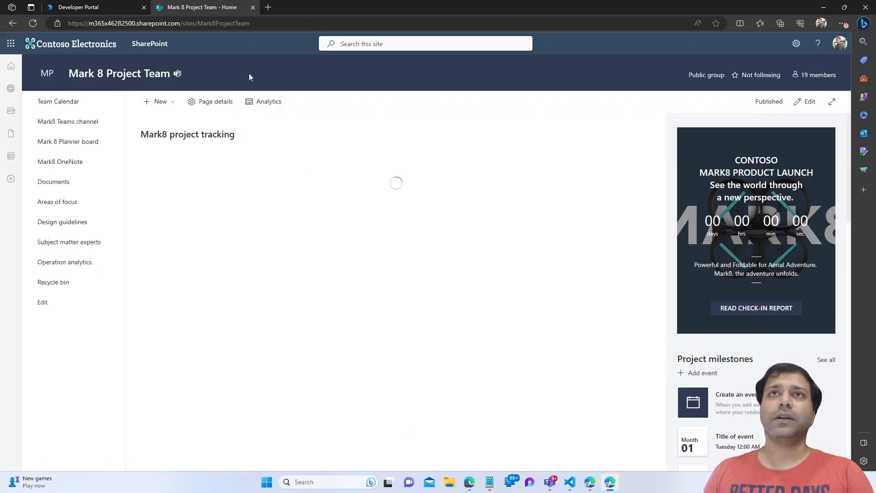
{"action": "left_click", "coordinate": [226, 25]}
{"action": "key", "text": "ctrl+c"}
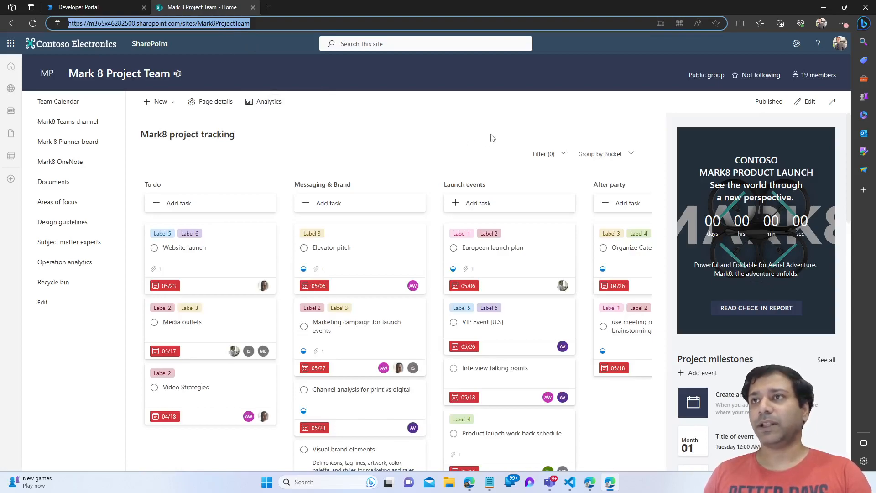
- Back in Teams, paste the Mark 8 Project Team site URL as the tab's link and save the tab
{"action": "key", "text": "alt+Tab"}
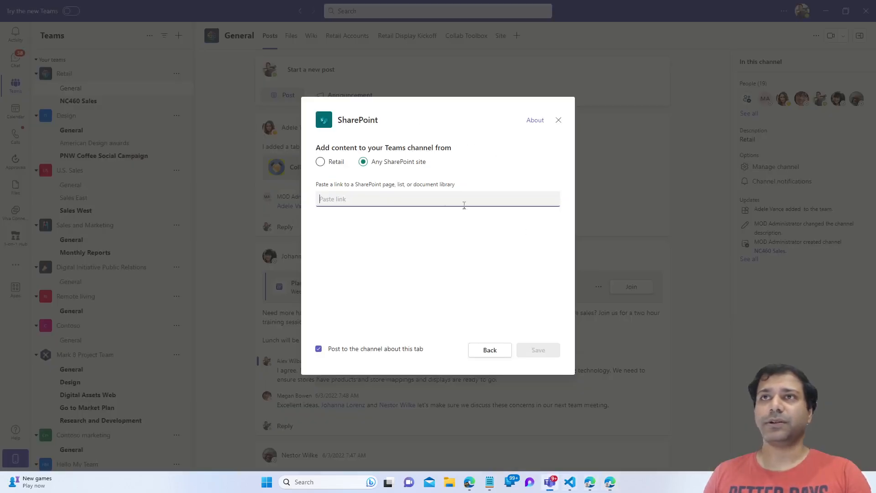
{"action": "left_click", "coordinate": [397, 205]}
{"action": "key", "text": "ctrl+v"}
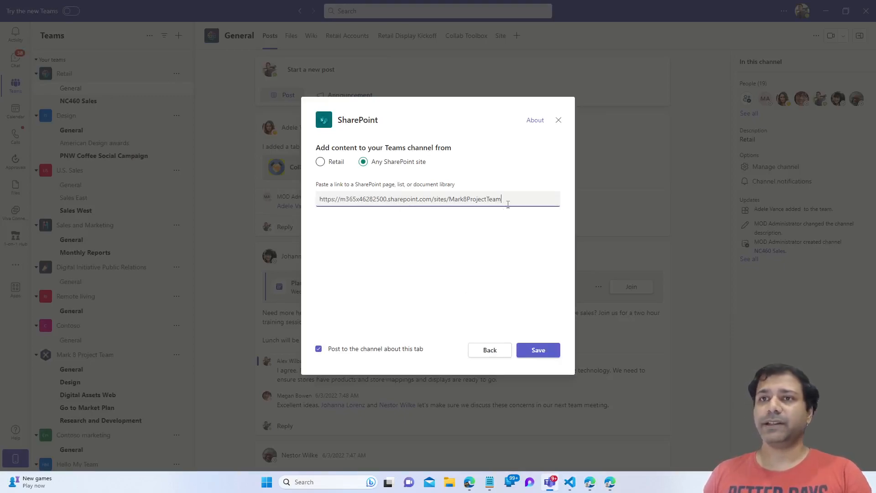
{"action": "left_click", "coordinate": [380, 351]}
{"action": "left_click", "coordinate": [548, 355]}
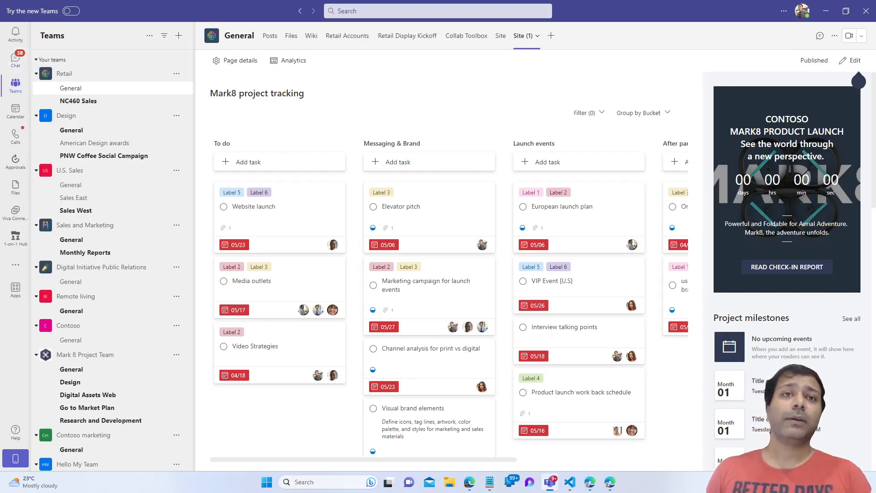
- View the Developer Portal home page both in the browser and as an app inside Teams
{"action": "left_click", "coordinate": [13, 268]}
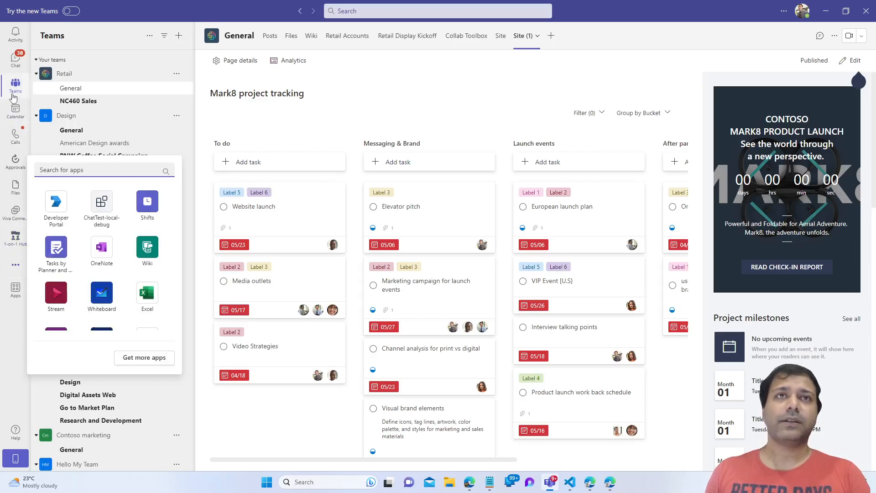
{"action": "left_click", "coordinate": [15, 267]}
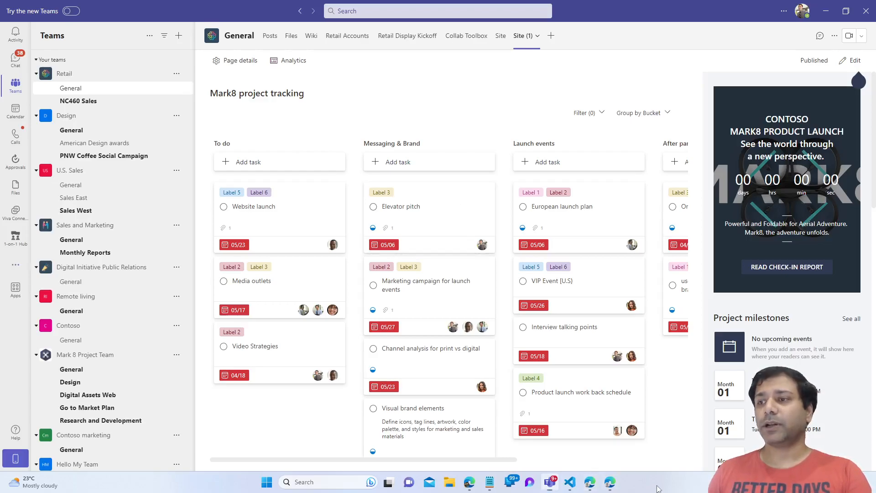
{"action": "left_click", "coordinate": [611, 482]}
{"action": "left_click", "coordinate": [95, 13]}
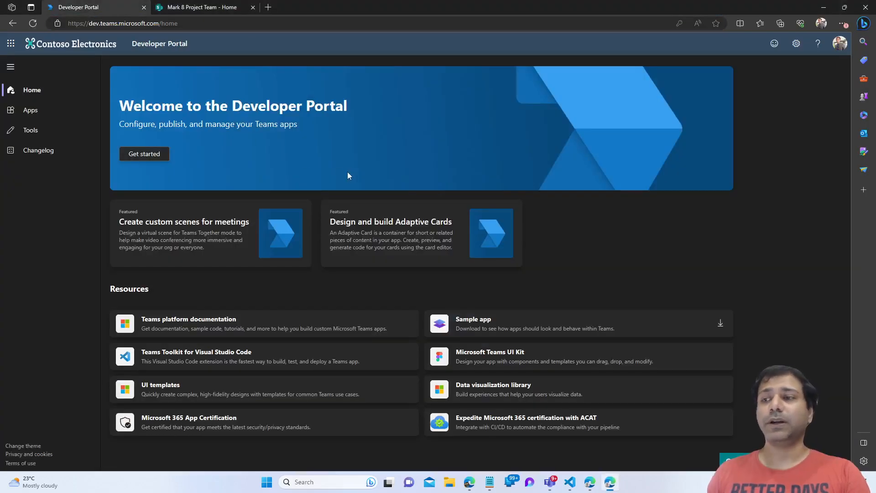
{"action": "left_click", "coordinate": [550, 482]}
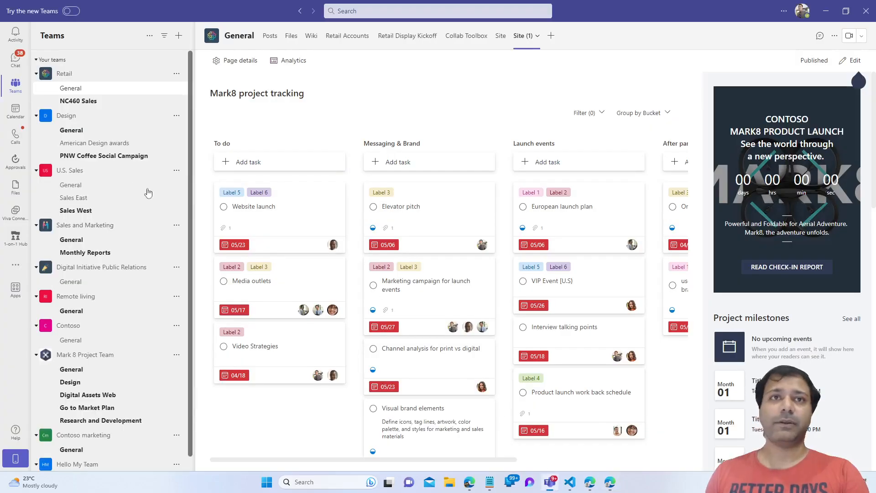
{"action": "left_click", "coordinate": [16, 265]}
{"action": "left_click", "coordinate": [51, 202]}
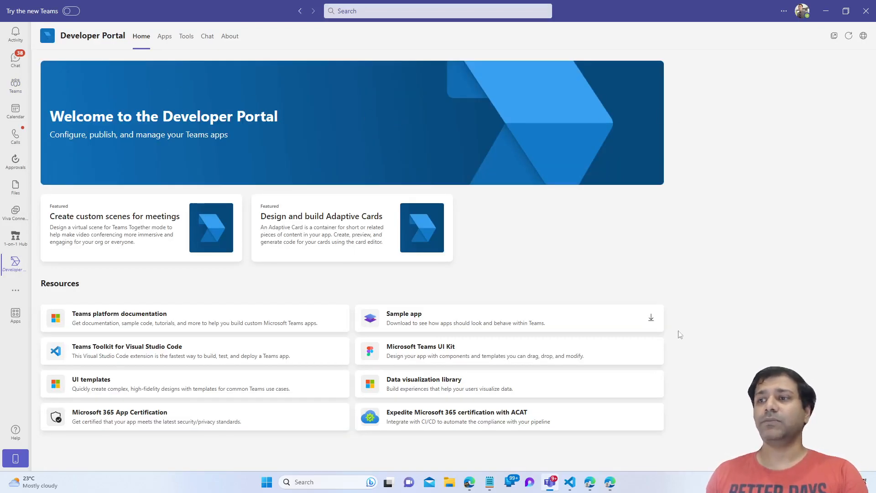
- Switch to the Developer Portal in the browser and add a new app named Mark 8
{"action": "left_click", "coordinate": [610, 482]}
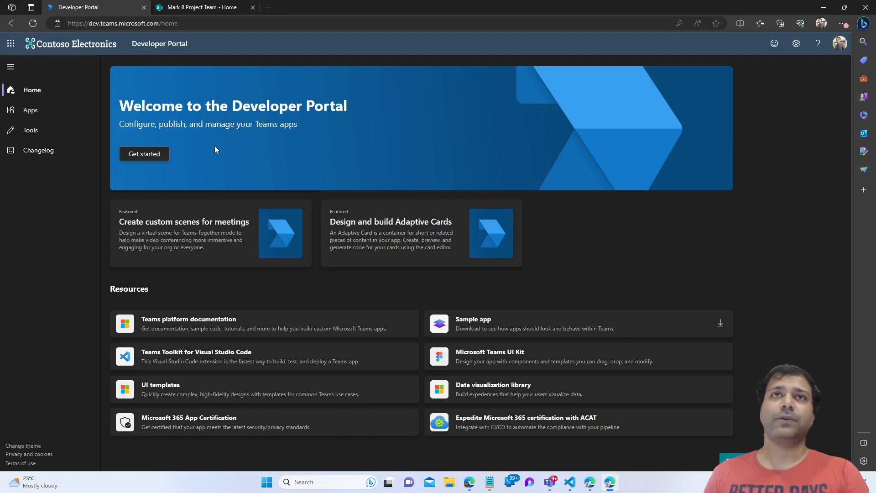
{"action": "left_click", "coordinate": [34, 111]}
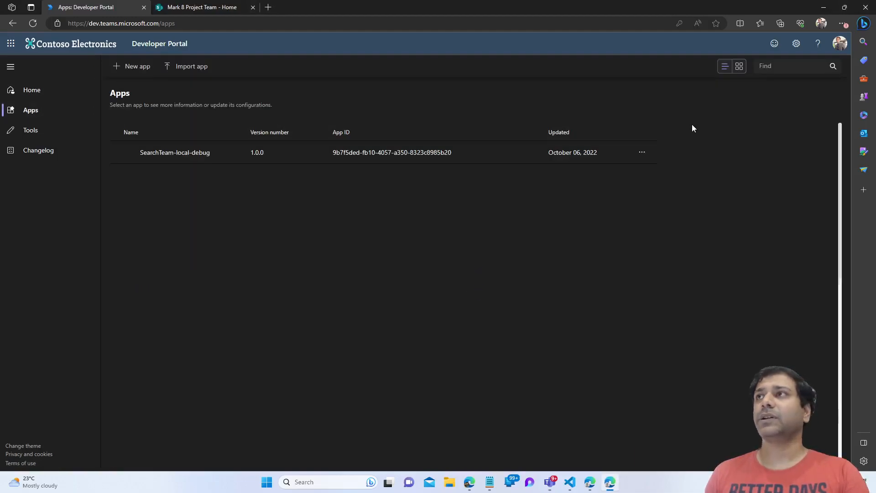
{"action": "left_click", "coordinate": [138, 67]}
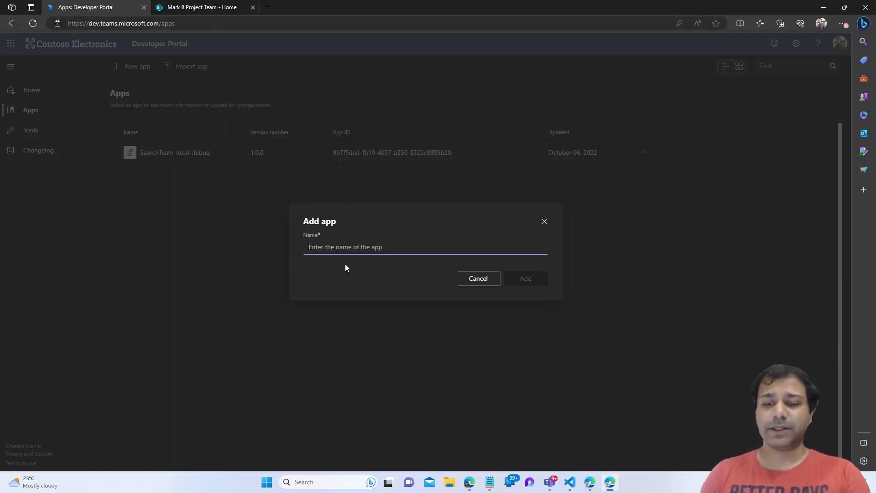
{"action": "type", "text": "Mark 8"}
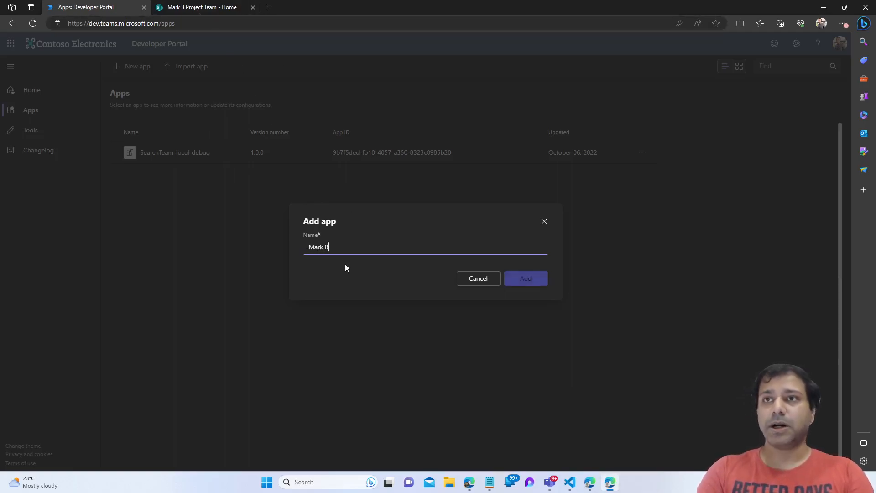
{"action": "left_click", "coordinate": [525, 280]}
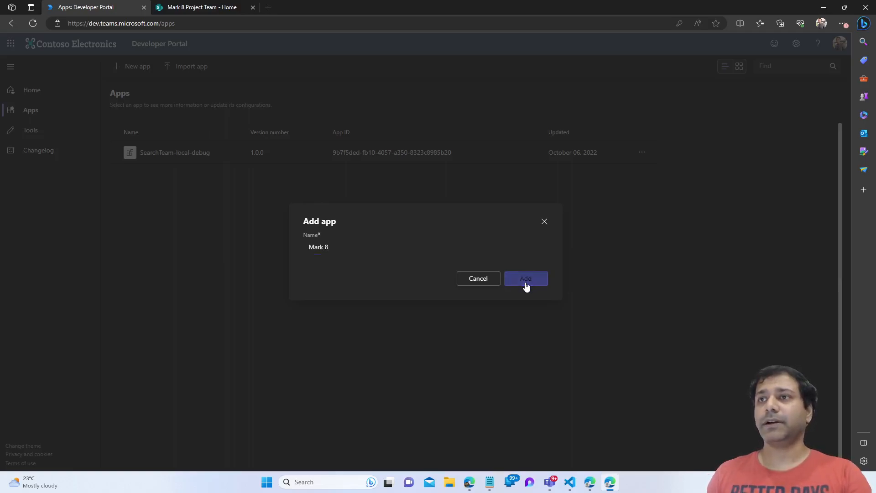
- Set the app's full name to Mark 8 Project Team, reusing the short name
{"action": "left_click", "coordinate": [244, 217]}
{"action": "key", "text": "shift+Tab"}
{"action": "key", "text": "ctrl+c"}
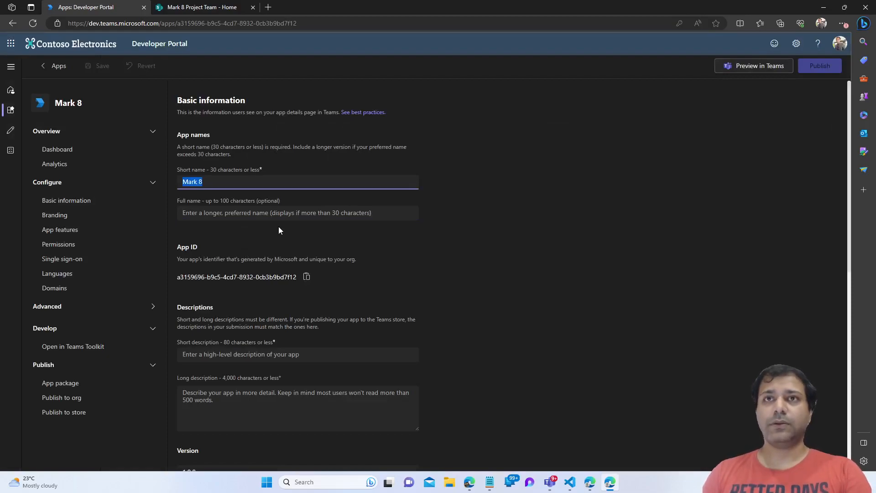
{"action": "key", "text": "Tab"}
{"action": "key", "text": "ctrl+v"}
{"action": "type", "text": "Pro"}
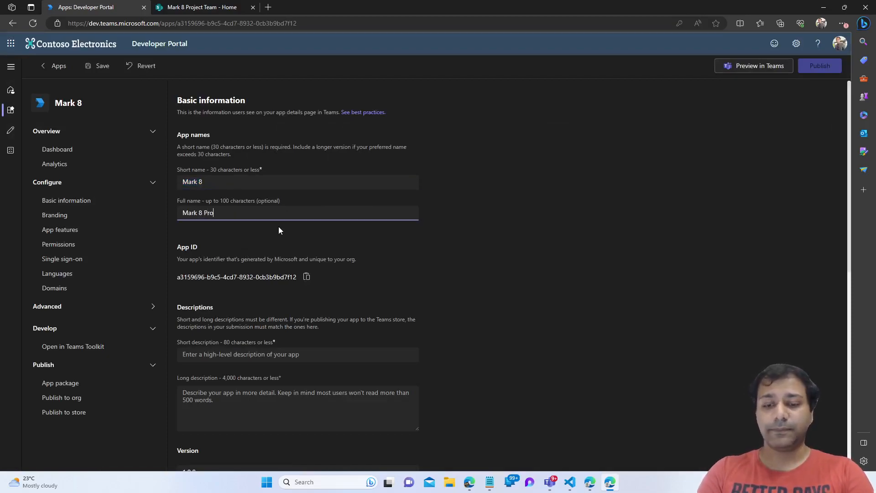
{"action": "type", "text": "ject Team"}
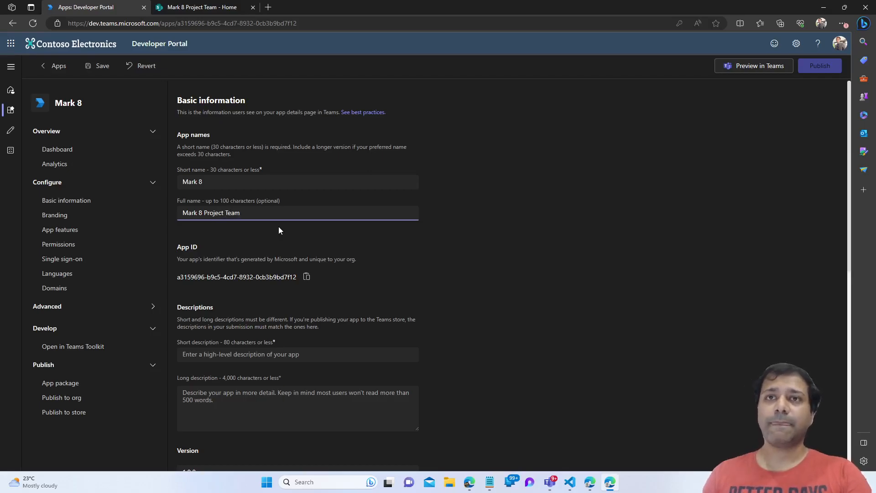
- Copy the full name Mark 8 Project Team into both the short and the long description
{"action": "scroll", "coordinate": [333, 291], "scroll_direction": "down", "scroll_amount": 1}
{"action": "left_click", "coordinate": [235, 295]}
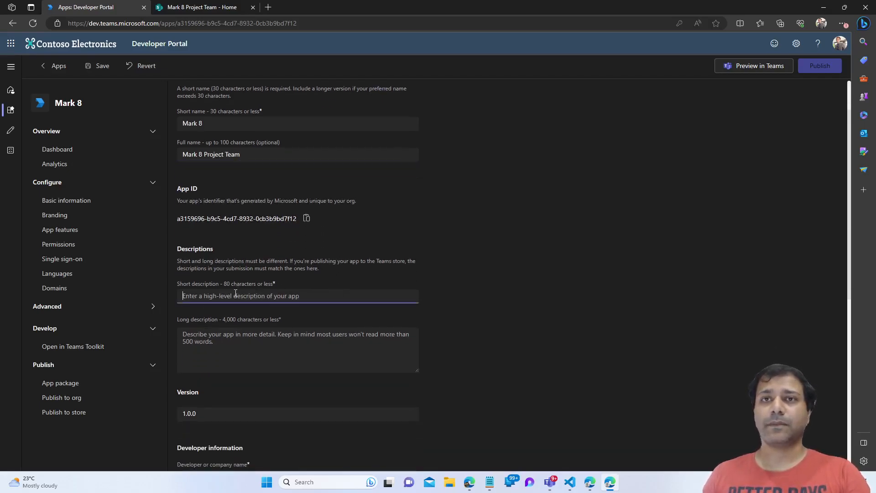
{"action": "left_click_drag", "start_coordinate": [244, 155], "coordinate": [175, 149]}
{"action": "key", "text": "ctrl+c"}
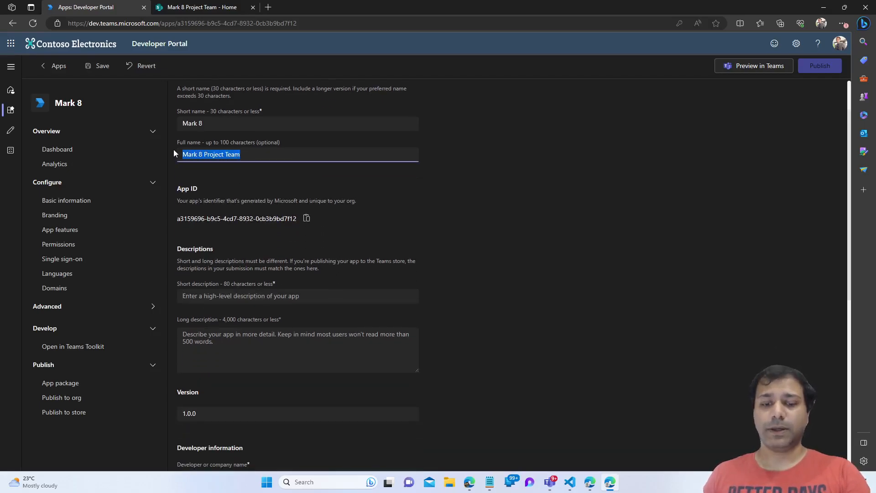
{"action": "left_click", "coordinate": [269, 294]}
{"action": "key", "text": "ctrl+v"}
{"action": "left_click", "coordinate": [272, 347]}
{"action": "key", "text": "ctrl+v"}
- Copy the Mark 8 Project Team site's URL from its browser page and enter it as the developer website
{"action": "scroll", "coordinate": [521, 329], "scroll_direction": "down", "scroll_amount": 4}
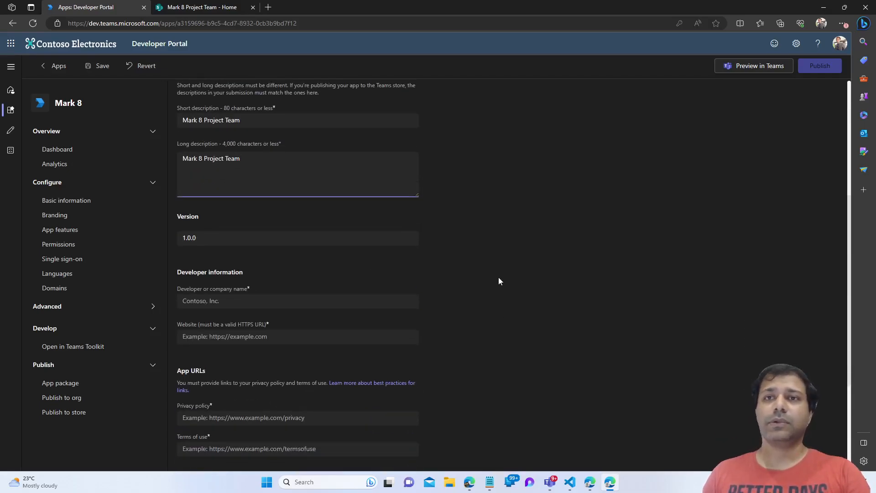
{"action": "scroll", "coordinate": [499, 281], "scroll_direction": "down", "scroll_amount": 1}
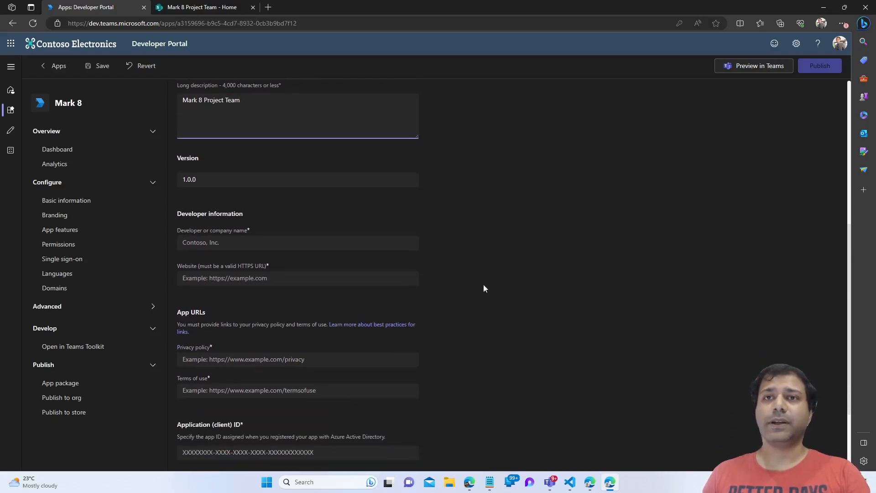
{"action": "left_click", "coordinate": [201, 8]}
{"action": "left_click", "coordinate": [209, 28]}
{"action": "left_click", "coordinate": [106, 12]}
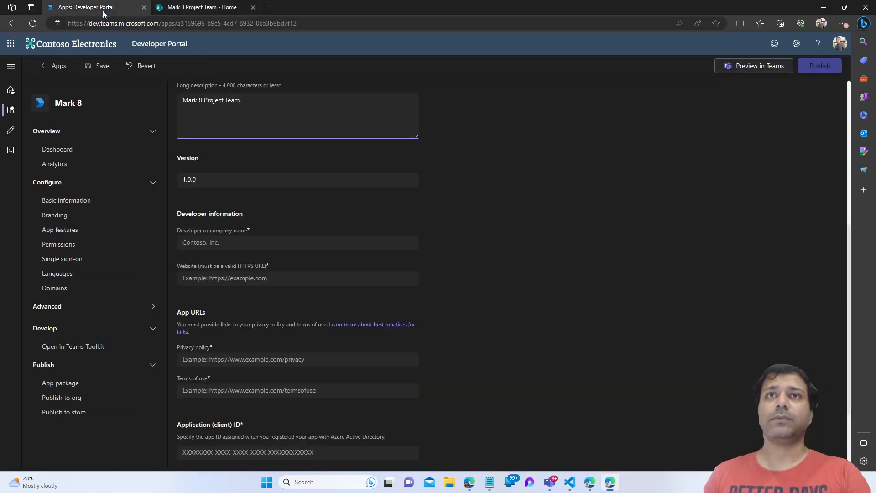
{"action": "left_click", "coordinate": [264, 283]}
{"action": "key", "text": "ctrl+v"}
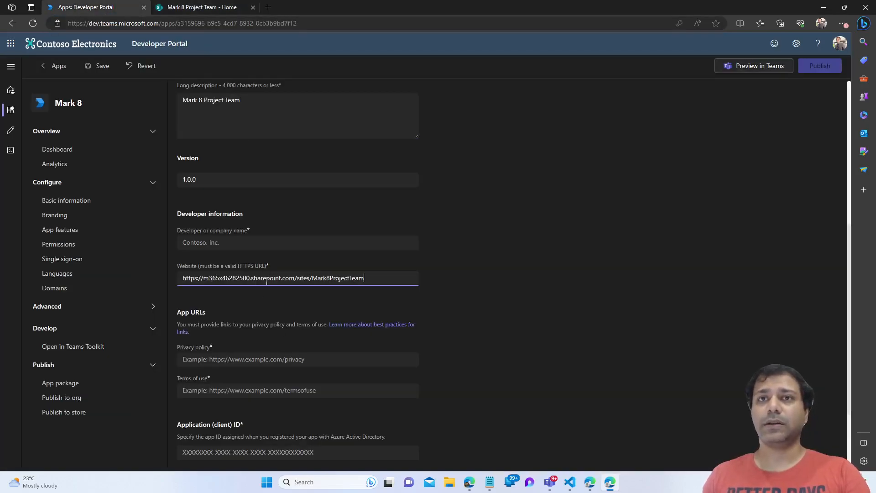
{"action": "left_click", "coordinate": [505, 305]}
{"action": "scroll", "coordinate": [486, 291], "scroll_direction": "down", "scroll_amount": 3}
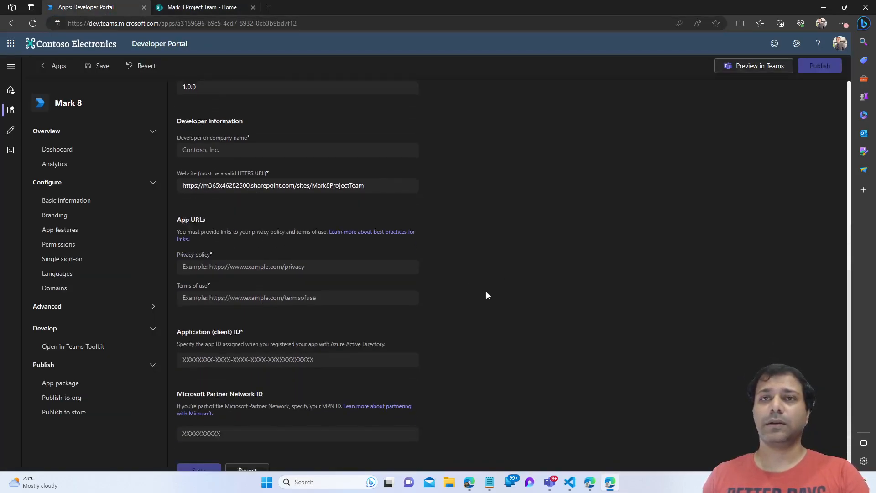
{"action": "left_click", "coordinate": [244, 246]}
{"action": "key", "text": "ctrl+v"}
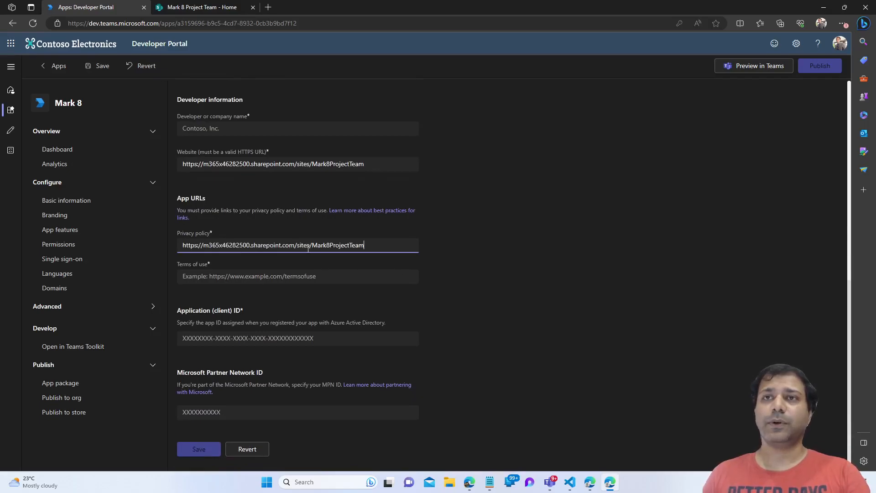
{"action": "left_click_drag", "start_coordinate": [296, 245], "coordinate": [370, 244]}
{"action": "key", "text": "BackSpace"}
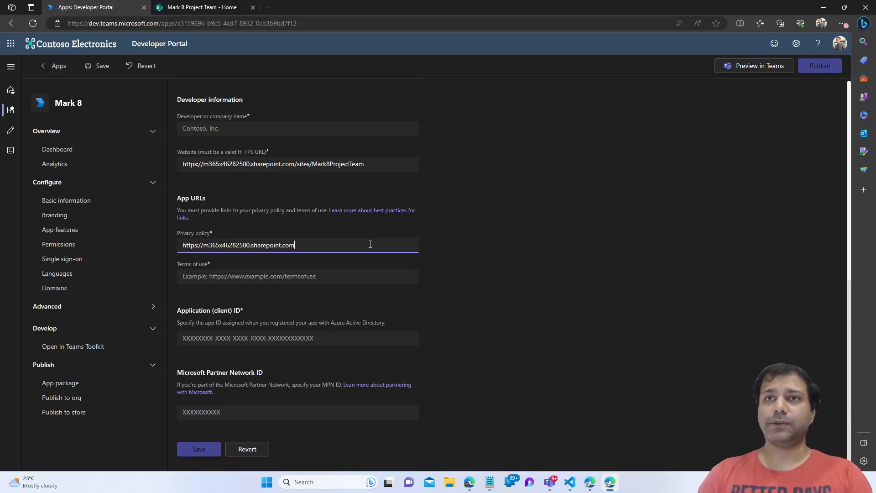
{"action": "left_click", "coordinate": [331, 276]}
{"action": "key", "text": "ctrl+v"}
{"action": "left_click_drag", "start_coordinate": [296, 276], "coordinate": [370, 281]}
{"action": "key", "text": "BackSpace"}
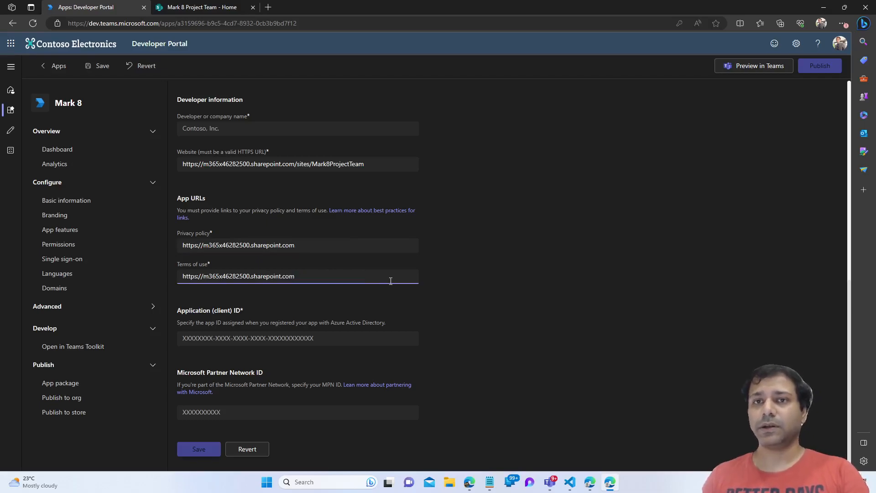
- Save the app's basic information, staying on the page when asked about leaving with unsaved changes
{"action": "scroll", "coordinate": [316, 253], "scroll_direction": "up", "scroll_amount": 3}
{"action": "left_click", "coordinate": [234, 247]}
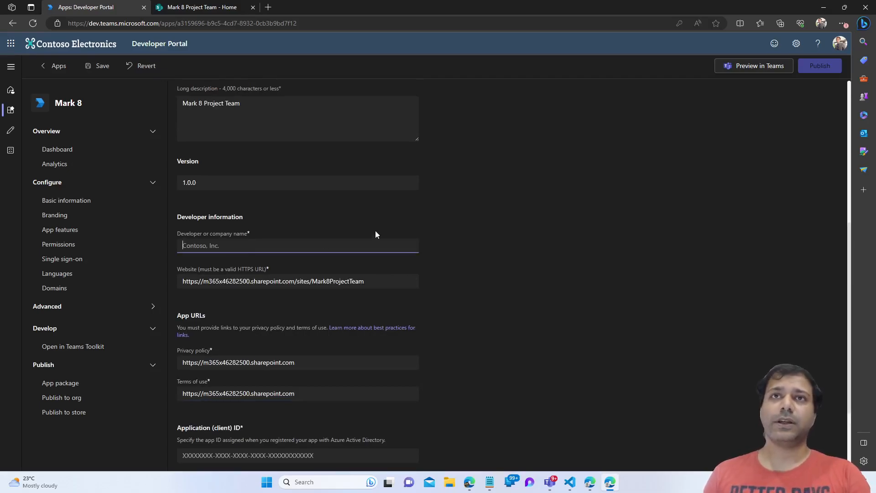
{"action": "scroll", "coordinate": [375, 231], "scroll_direction": "up", "scroll_amount": 6}
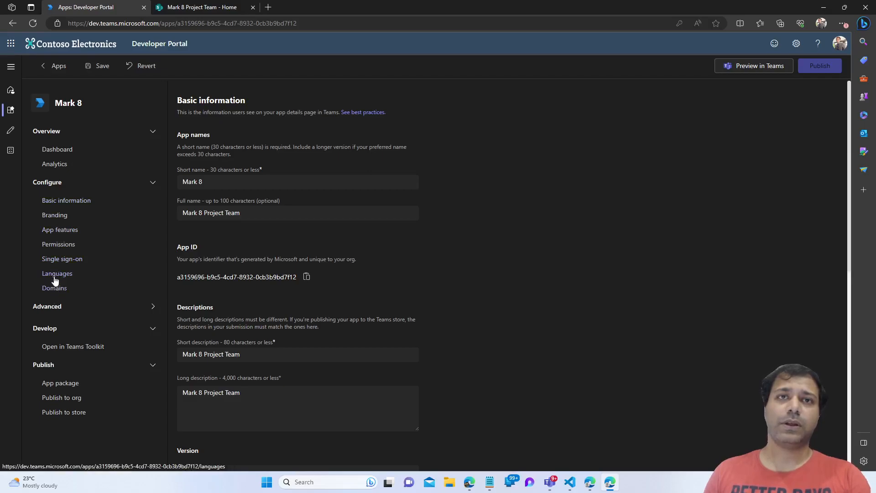
{"action": "left_click", "coordinate": [52, 235]}
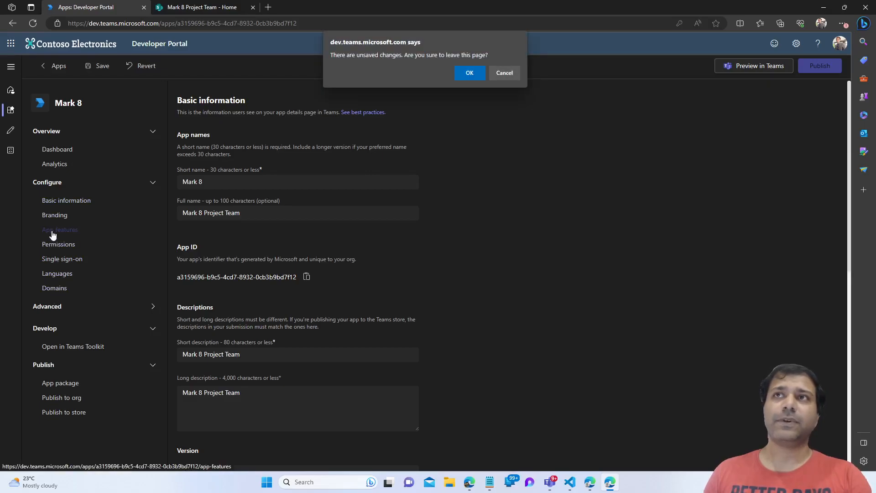
{"action": "left_click", "coordinate": [502, 72]}
{"action": "scroll", "coordinate": [206, 429], "scroll_direction": "down", "scroll_amount": 10}
{"action": "left_click", "coordinate": [212, 449]}
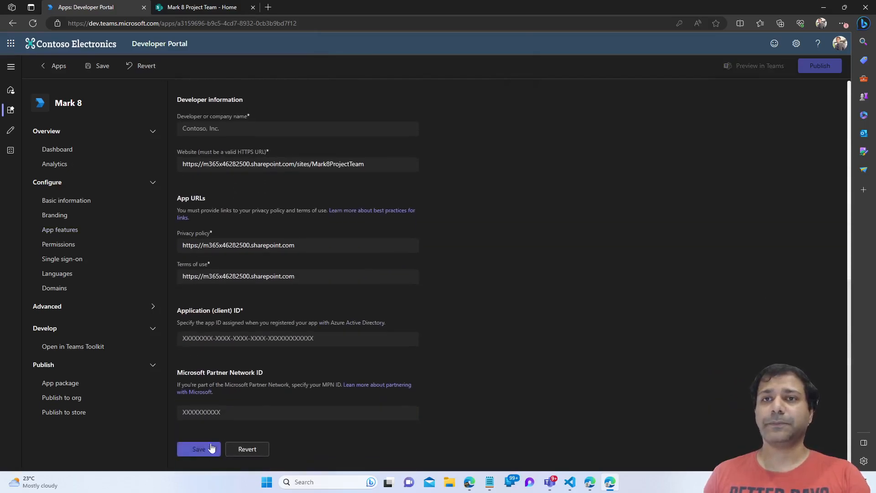
{"action": "left_click", "coordinate": [71, 201]}
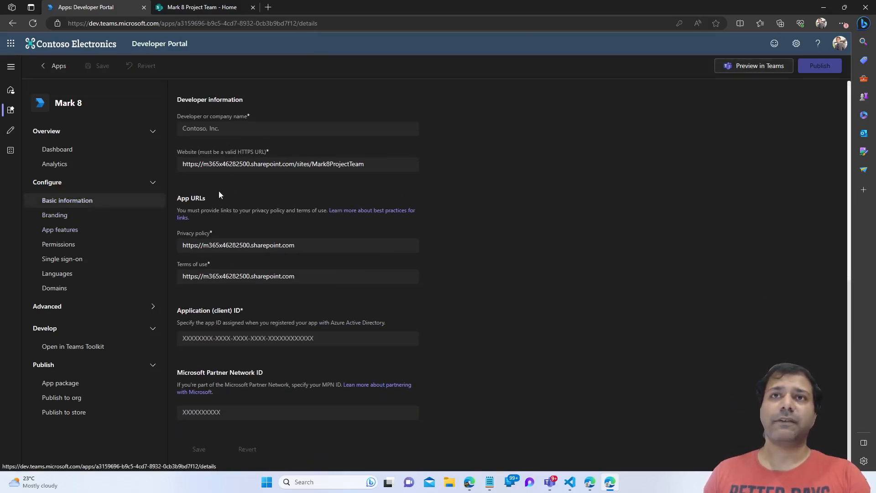
- Create the first personal app tab among the app's features and name it Mark 8
{"action": "left_click", "coordinate": [58, 231]}
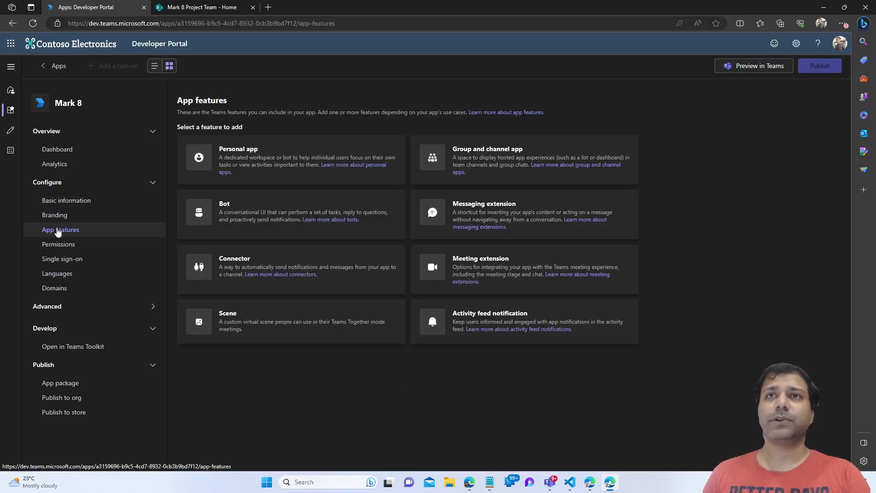
{"action": "left_click", "coordinate": [257, 170]}
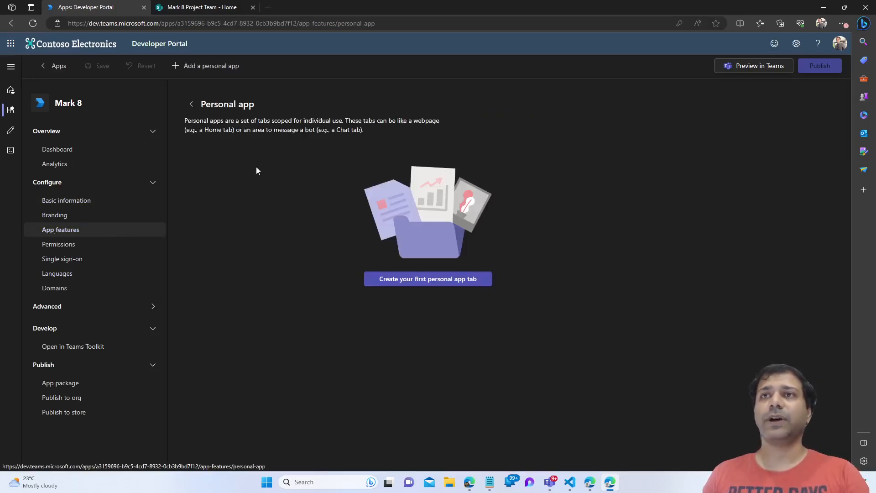
{"action": "left_click", "coordinate": [404, 279]}
{"action": "left_click", "coordinate": [328, 188]}
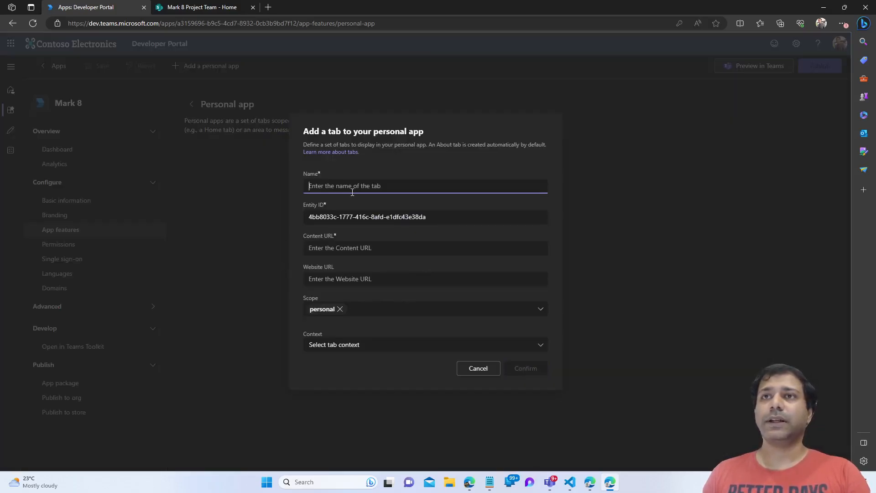
{"action": "type", "text": "Mar"}
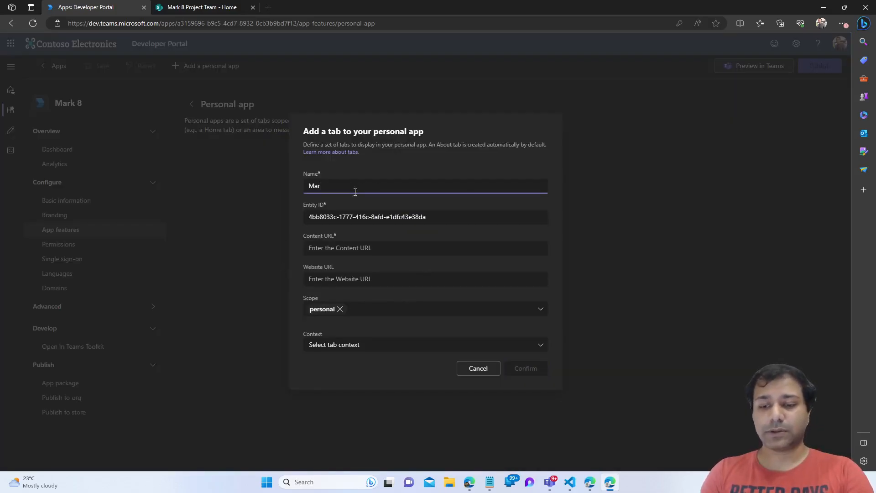
{"action": "type", "text": "k 8"}
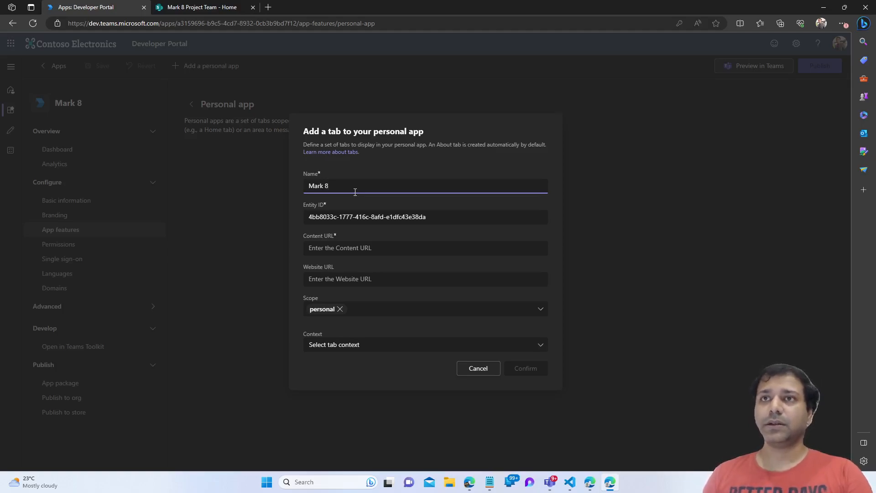
{"action": "left_click", "coordinate": [356, 251]}
{"action": "type", "text": "https://m365x46282500.sharepoint.com/sites/Mark8ProjectTeam"}
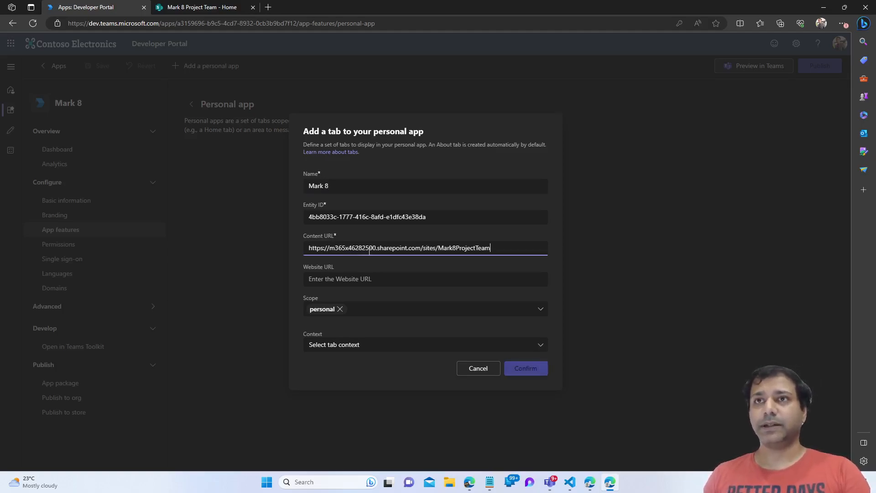
{"action": "left_click", "coordinate": [382, 278]}
{"action": "type", "text": "https://m365x46282500.sharepoint.com/sites/Mark8ProjectTeam"}
{"action": "left_click", "coordinate": [384, 343]}
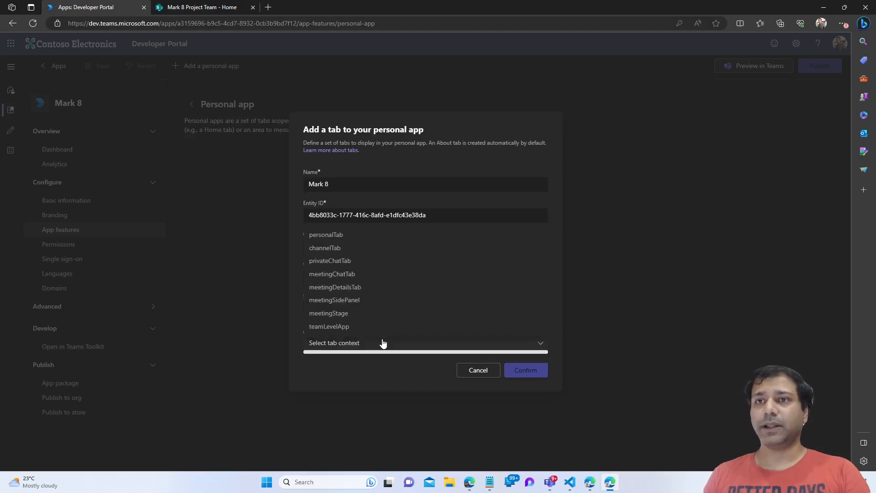
{"action": "left_click", "coordinate": [328, 235]}
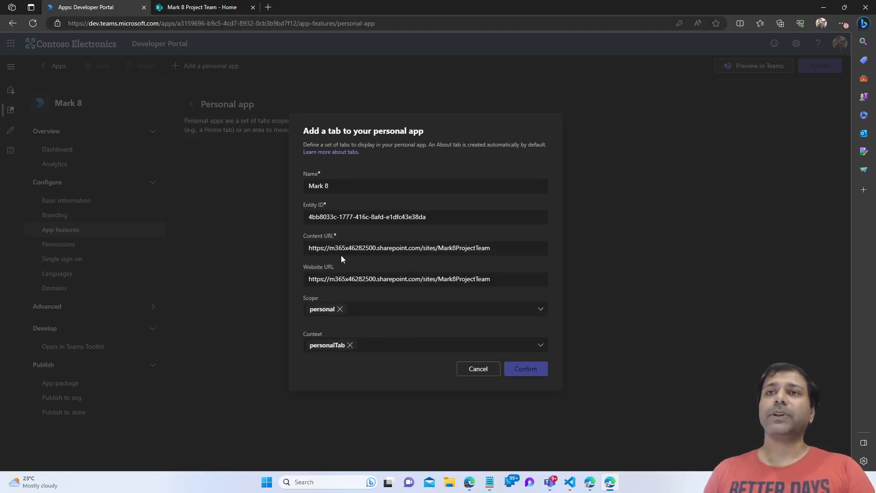
- Append /_layouts/15/teamslogon.aspx to the end of the tab's content URL
{"action": "left_click_drag", "start_coordinate": [309, 248], "coordinate": [494, 245]}
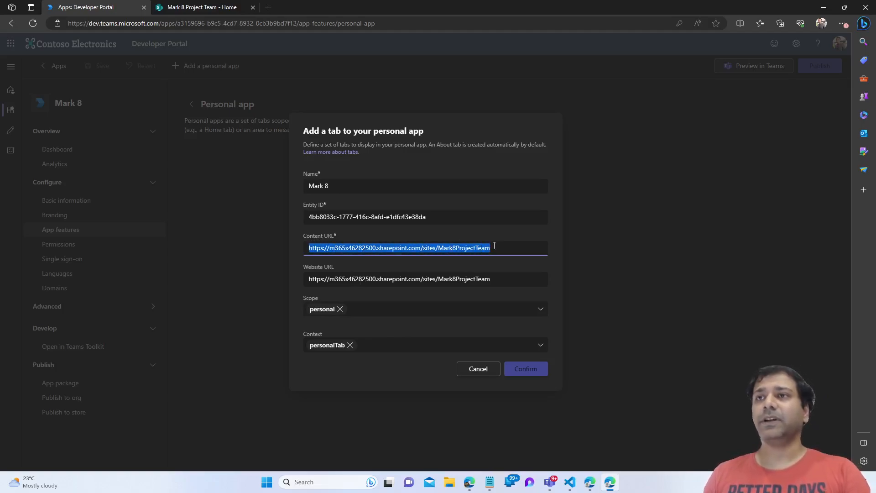
{"action": "left_click", "coordinate": [496, 247]}
{"action": "left_click_drag", "start_coordinate": [306, 248], "coordinate": [508, 247]}
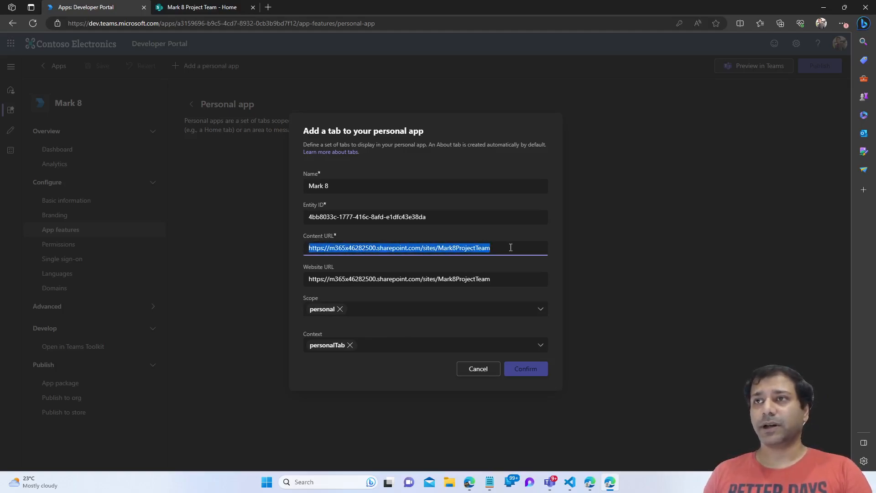
{"action": "left_click", "coordinate": [518, 247]}
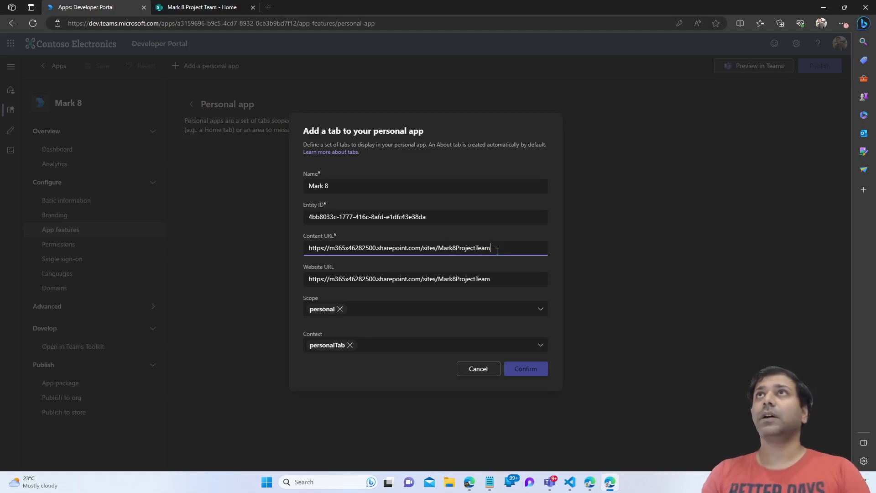
{"action": "type", "text": "/"}
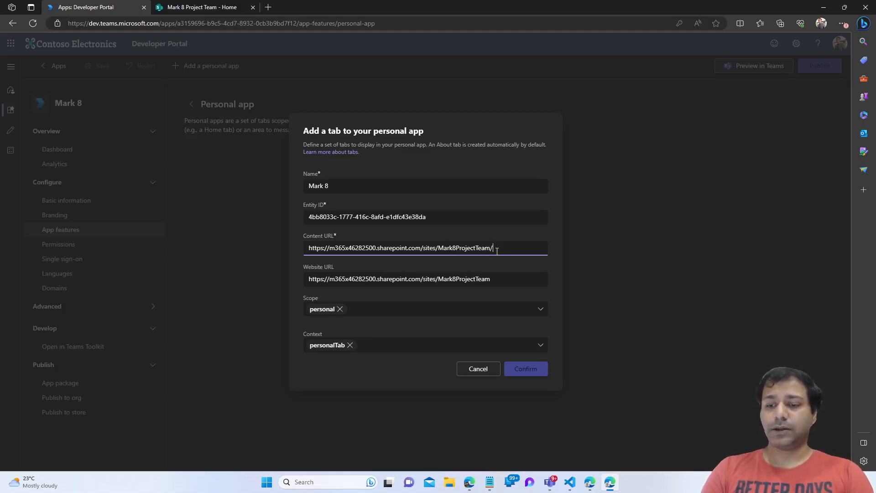
{"action": "type", "text": "_layou"}
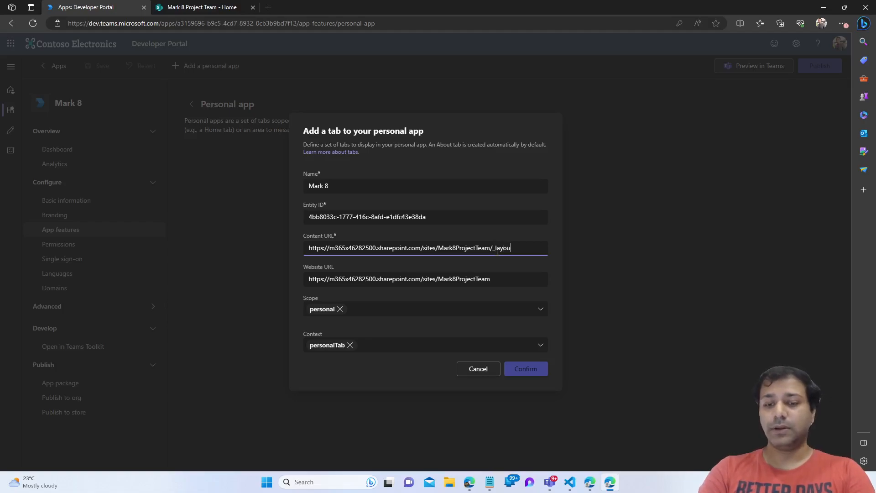
{"action": "type", "text": "ts/"}
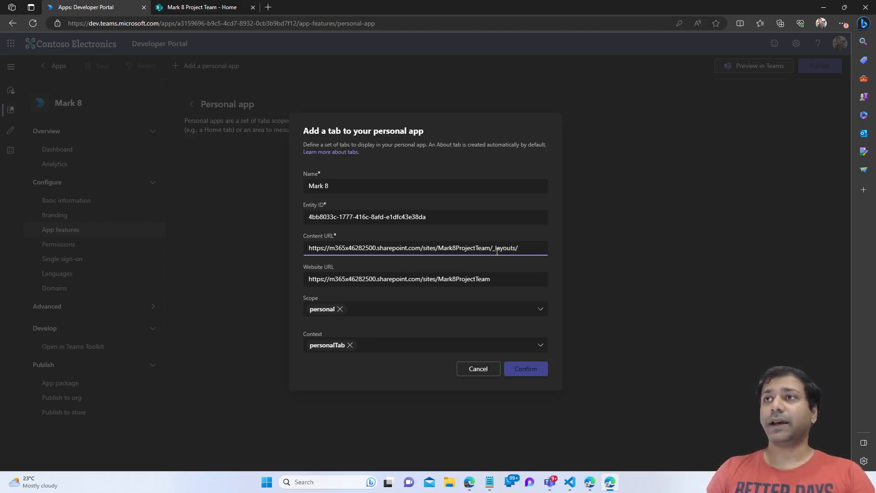
{"action": "type", "text": "15/teamslo"}
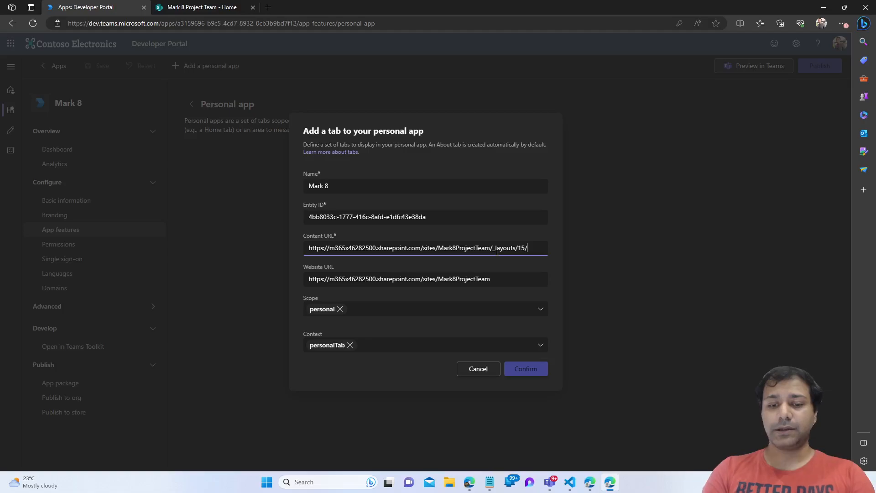
{"action": "type", "text": "go"}
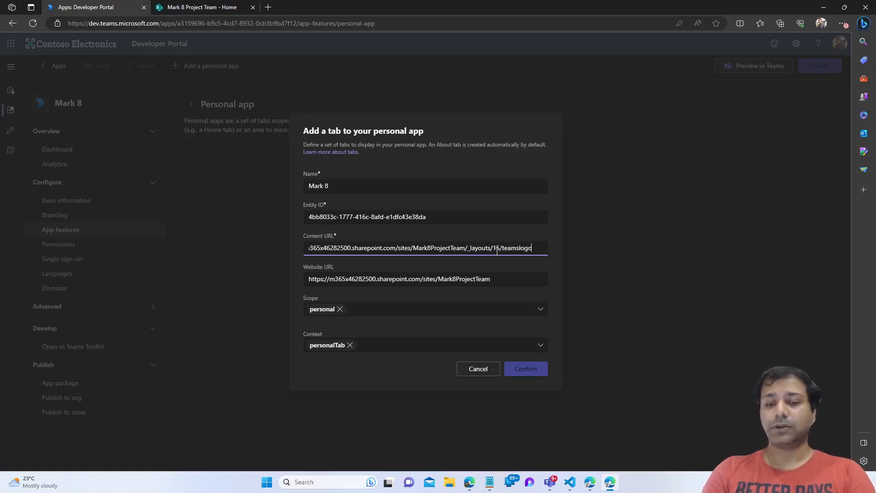
{"action": "type", "text": "n/"}
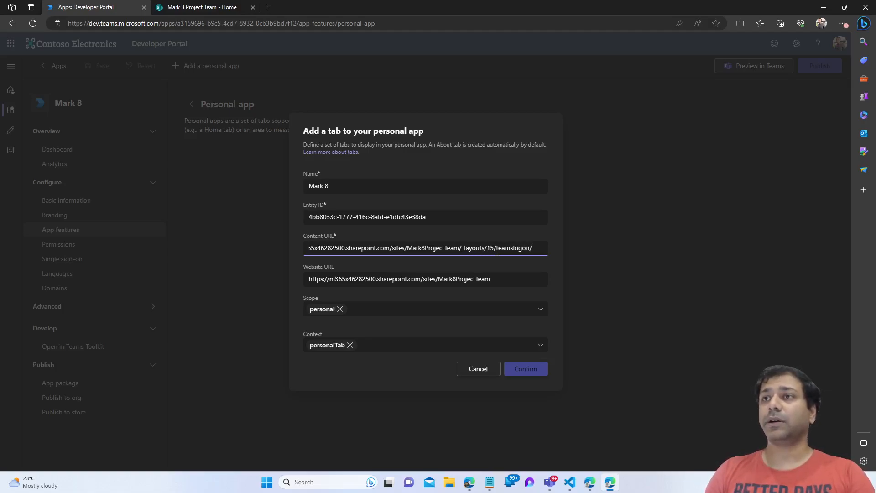
{"action": "key", "text": "BackSpace"}
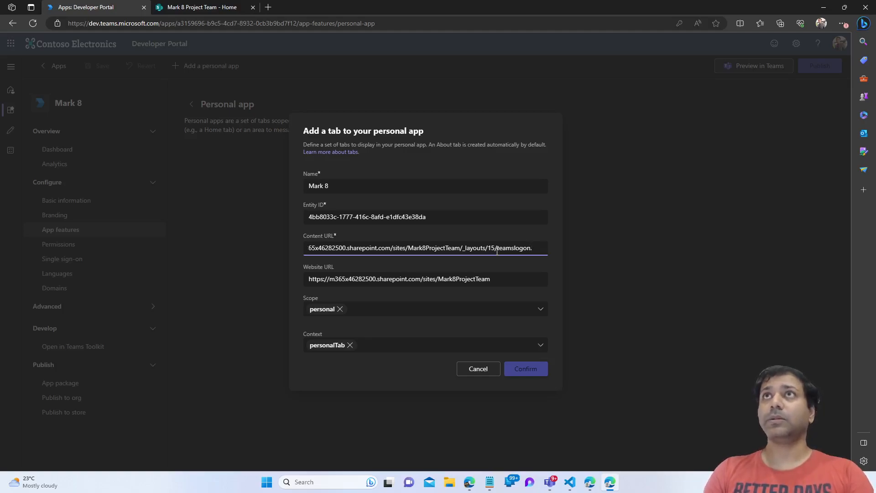
{"action": "type", "text": ".aspx"}
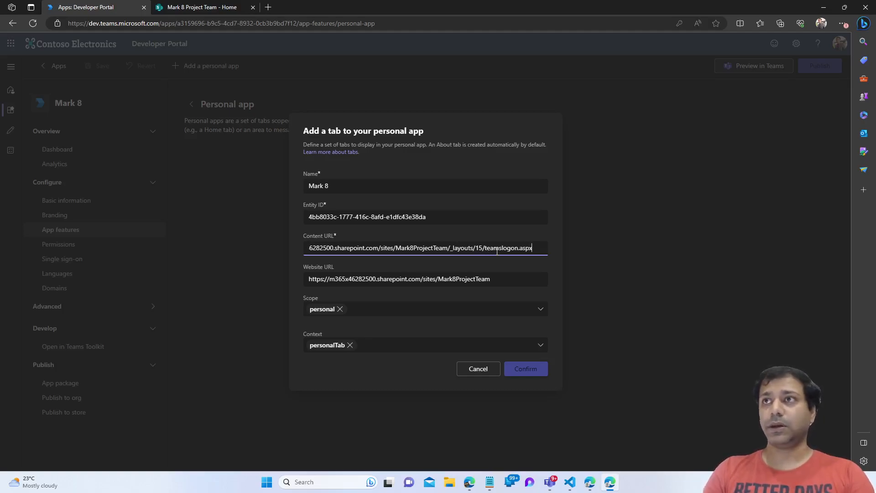
- Append the query string ?SPFX=true&dest=/sites/Mark8ProjectTeam to the tab's content URL and return to the start of the URL
{"action": "type", "text": "?"}
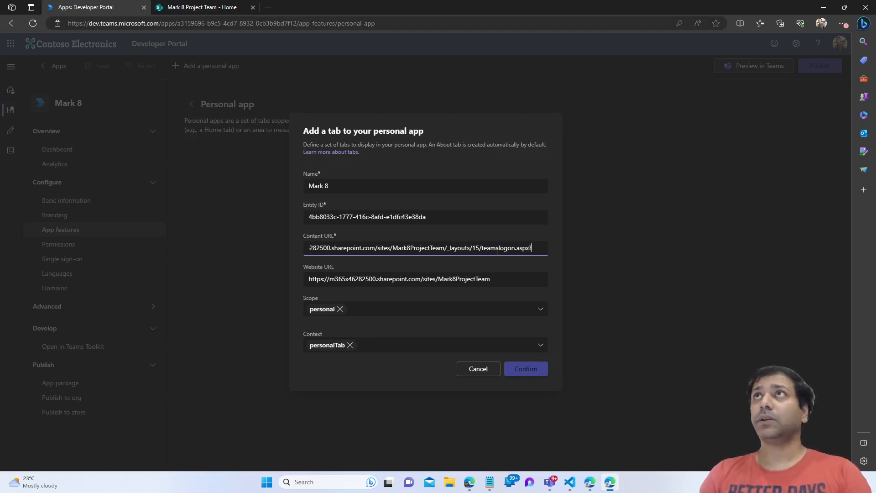
{"action": "type", "text": "SPF"}
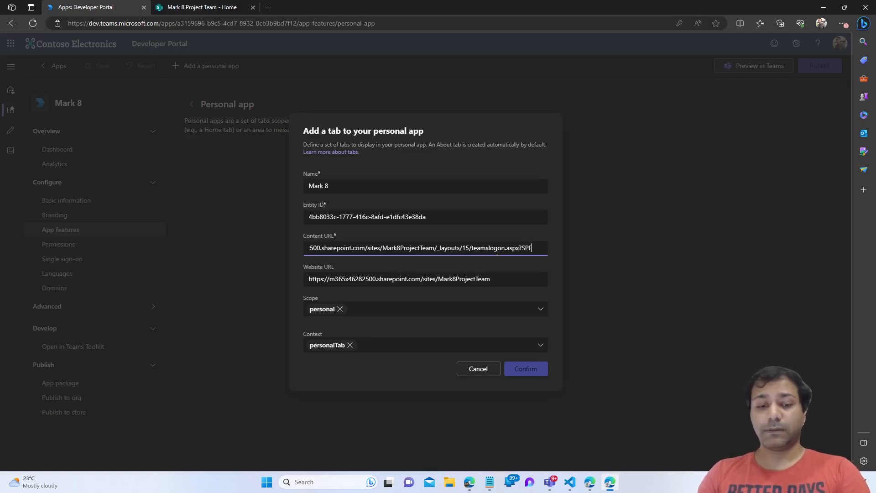
{"action": "type", "text": "X=true"}
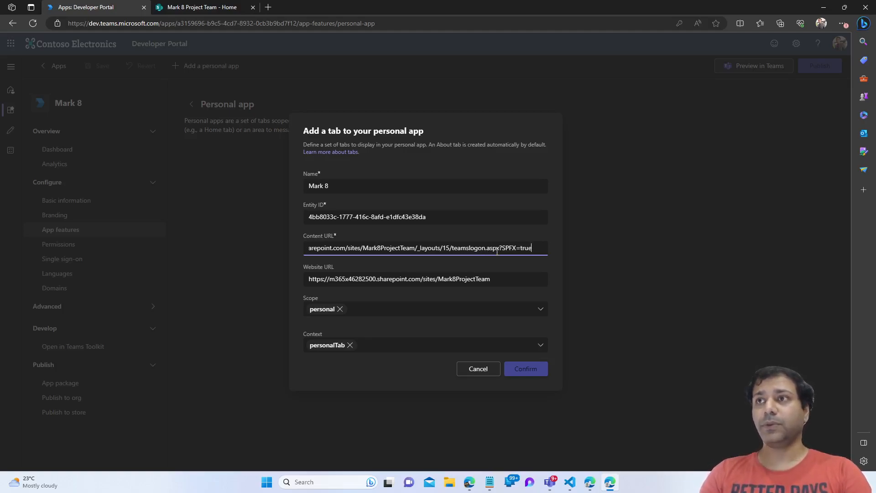
{"action": "type", "text": "&"}
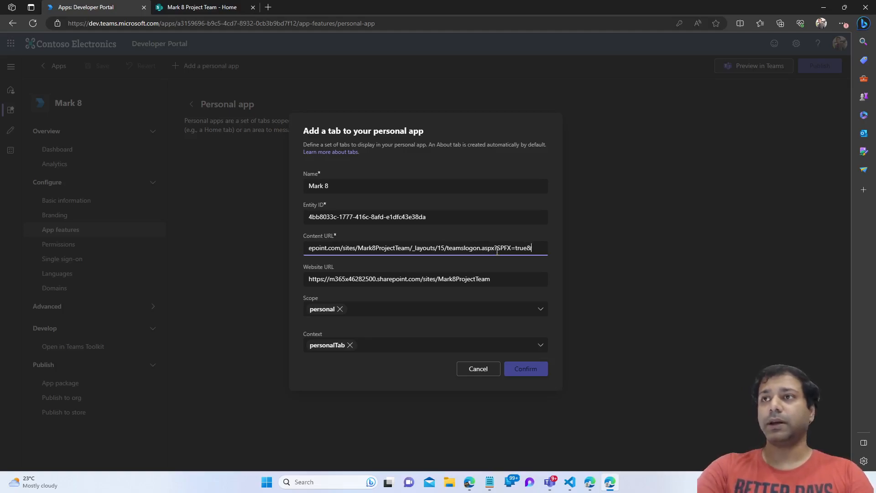
{"action": "type", "text": "dest="}
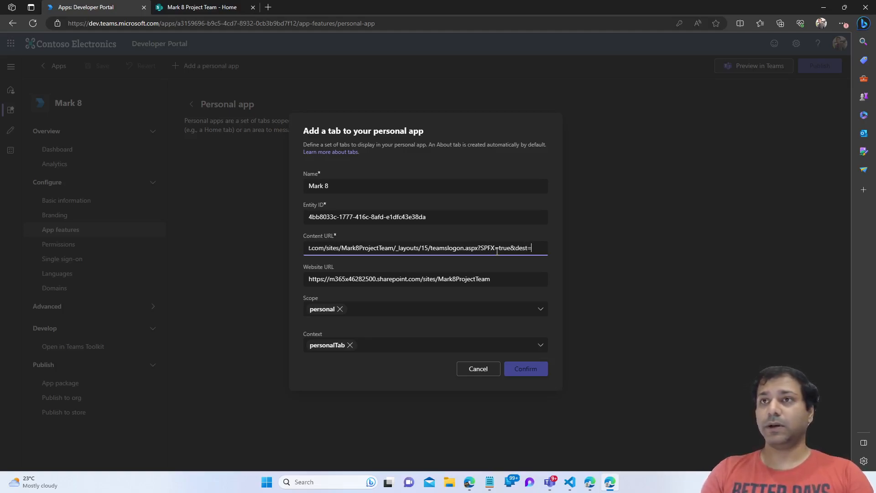
{"action": "type", "text": "/"}
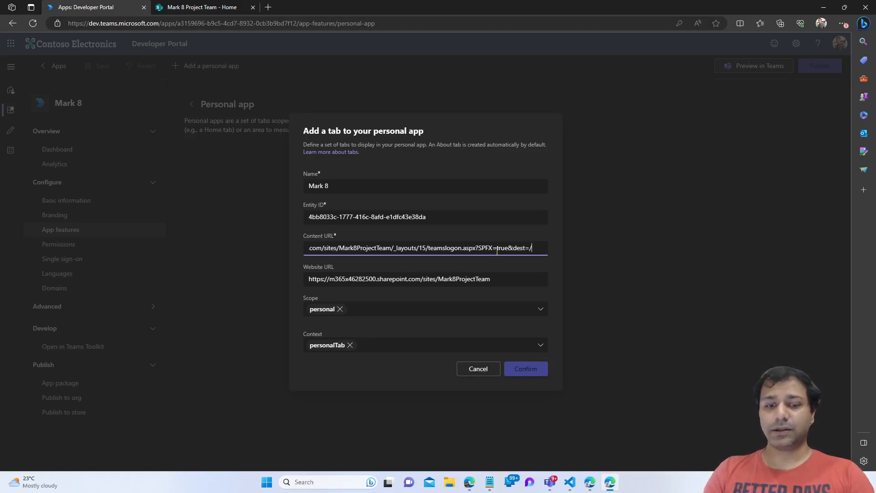
{"action": "type", "text": "sites/"}
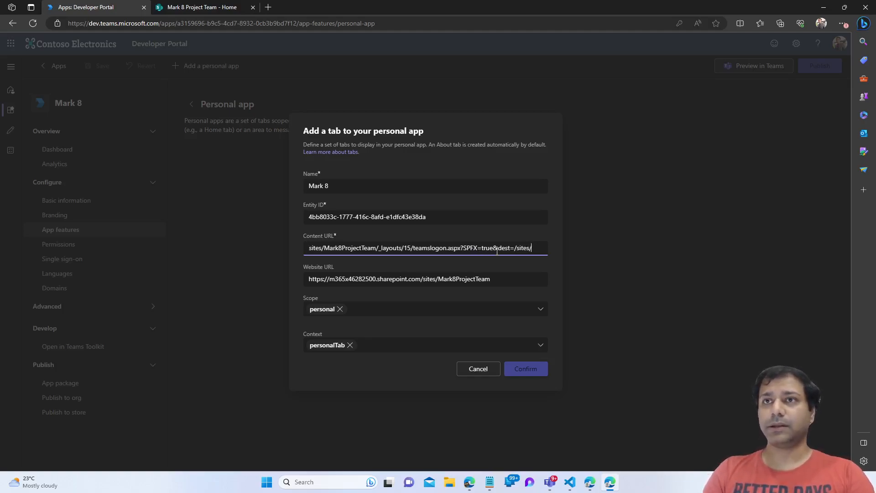
{"action": "type", "text": "Mark8"}
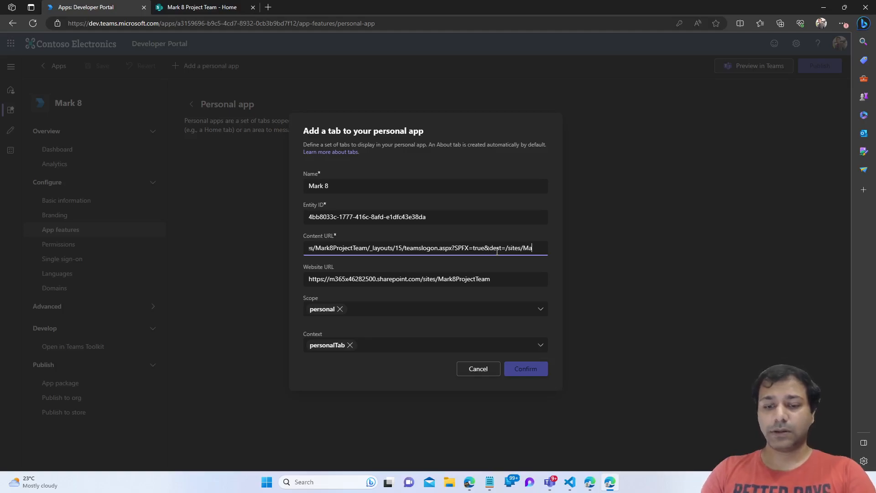
{"action": "type", "text": "Pro"}
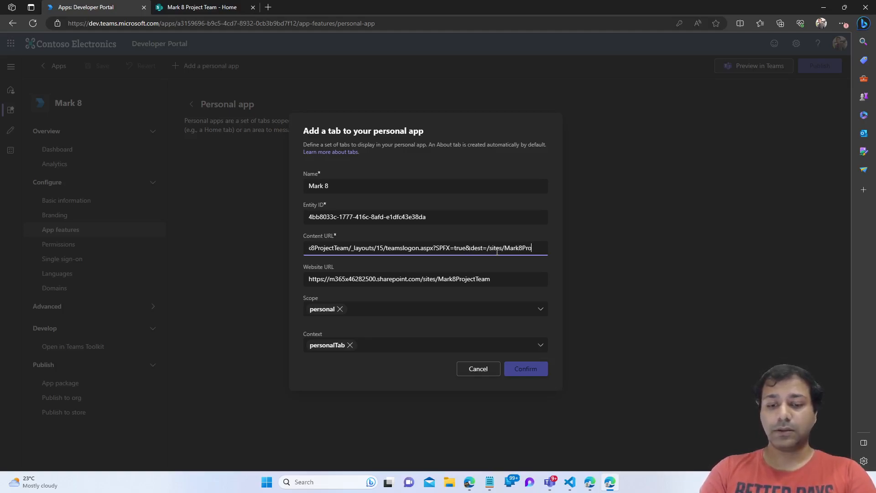
{"action": "type", "text": "jectTeam"}
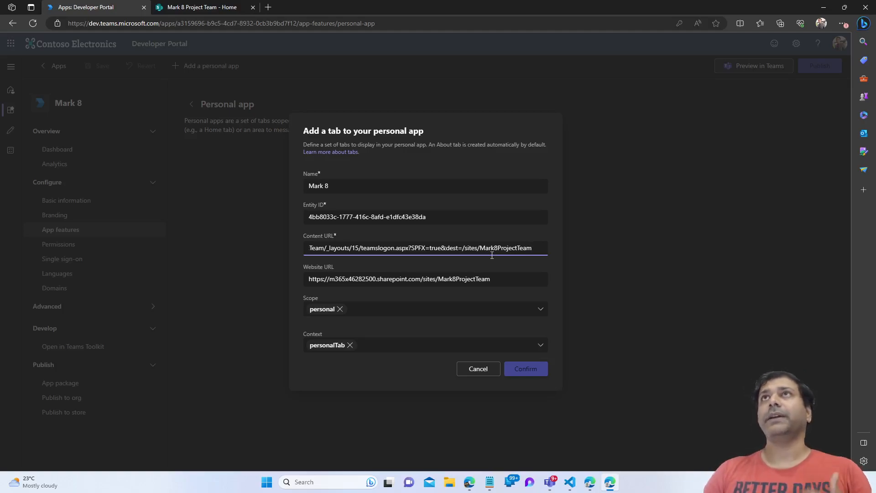
{"action": "key", "text": "Home"}
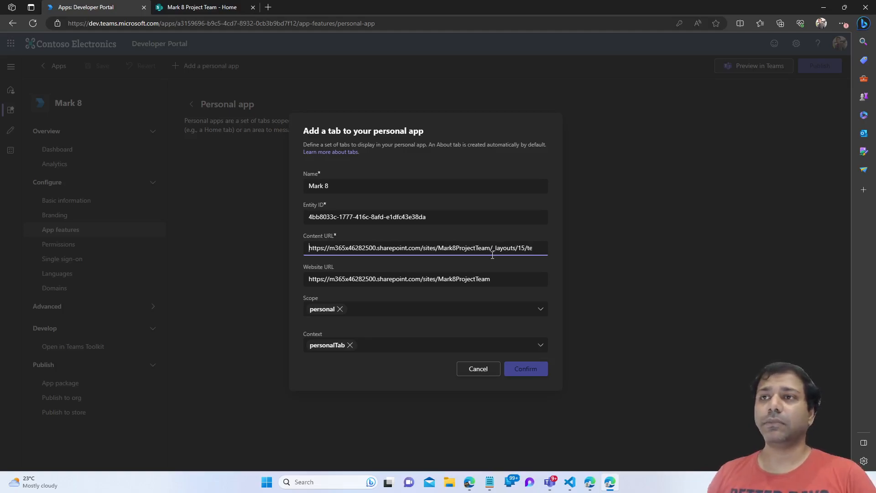
- Examine the tab's full content URL, from the site address through _layouts/15/teamslogon.aspx to its query string
{"action": "left_click_drag", "start_coordinate": [310, 248], "coordinate": [509, 249]}
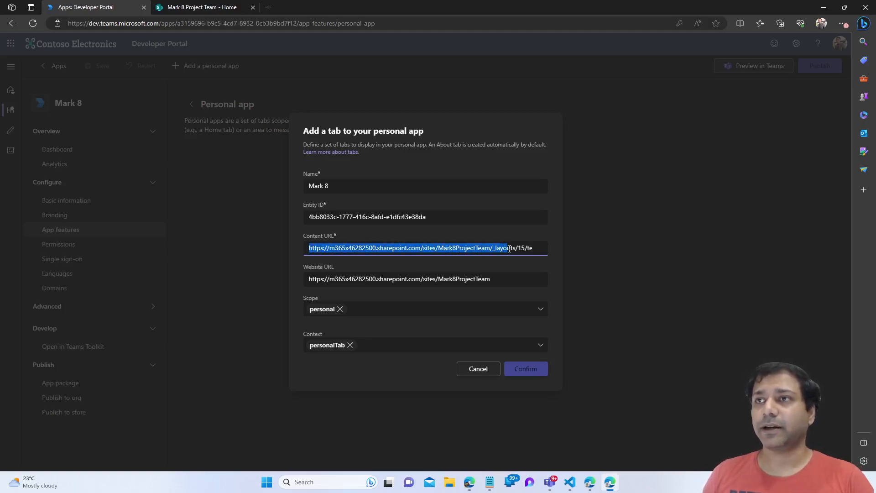
{"action": "left_click", "coordinate": [509, 249]}
{"action": "key", "text": "Left"}
{"action": "key", "text": "Left"}
{"action": "key", "text": "Left"}
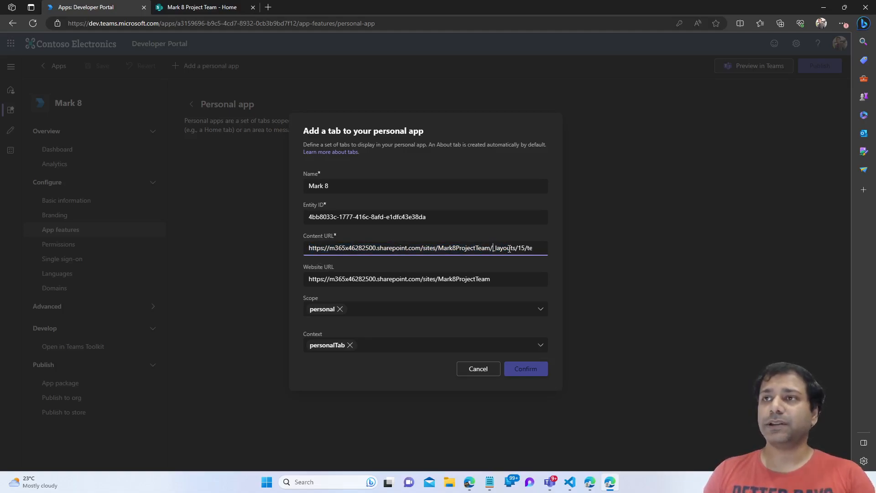
{"action": "key", "text": "shift+Home"}
{"action": "key", "text": "Right"}
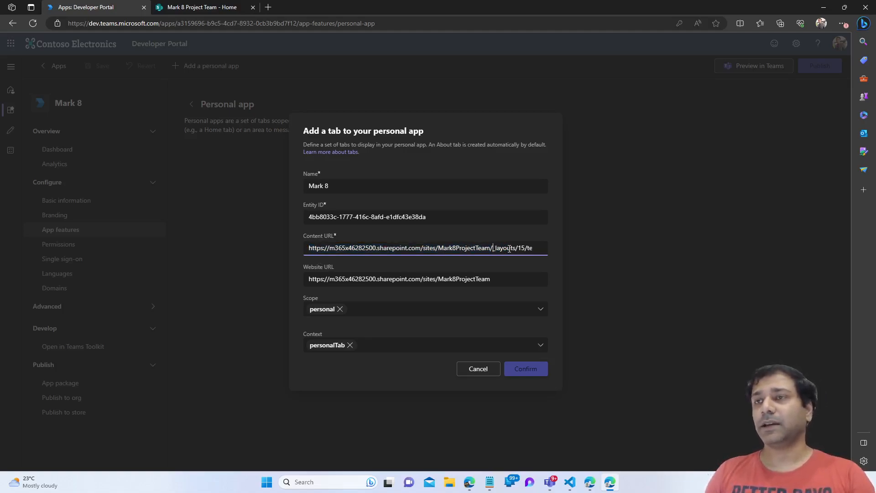
{"action": "key", "text": "Right"}
{"action": "key", "text": "Right"}
{"action": "key", "text": "Right"}
{"action": "key", "text": "Right"}
{"action": "key", "text": "Right"}
{"action": "key", "text": "Right"}
{"action": "key", "text": "Right"}
{"action": "key", "text": "Right"}
{"action": "key", "text": "Right"}
{"action": "key", "text": "Right"}
{"action": "key", "text": "Right"}
{"action": "key", "text": "Right"}
{"action": "key", "text": "Right"}
{"action": "key", "text": "Right"}
{"action": "key", "text": "Right"}
{"action": "key", "text": "Right"}
{"action": "key", "text": "Right"}
{"action": "key", "text": "Right"}
{"action": "key", "text": "Right"}
{"action": "key", "text": "Right"}
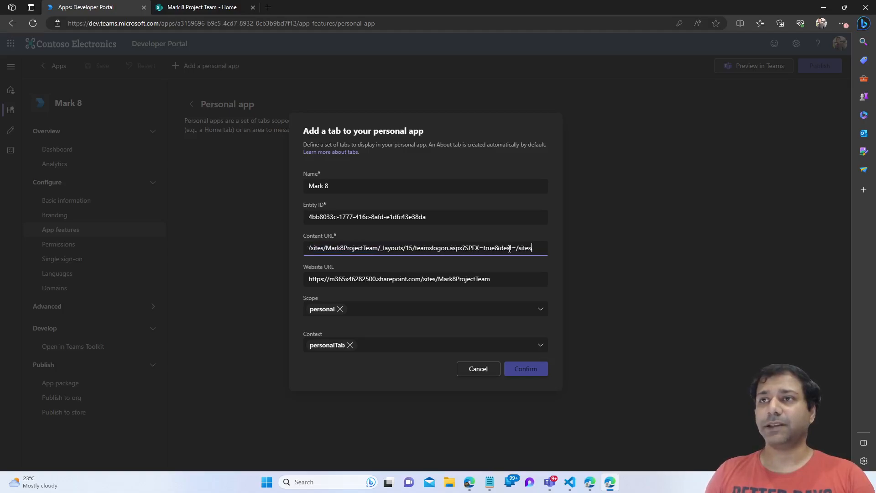
{"action": "key", "text": "Right"}
{"action": "key", "text": "Right"}
{"action": "key", "text": "Right"}
{"action": "key", "text": "Right"}
{"action": "key", "text": "Right"}
{"action": "key", "text": "Right"}
{"action": "key", "text": "Right"}
{"action": "key", "text": "Right"}
{"action": "key", "text": "Right"}
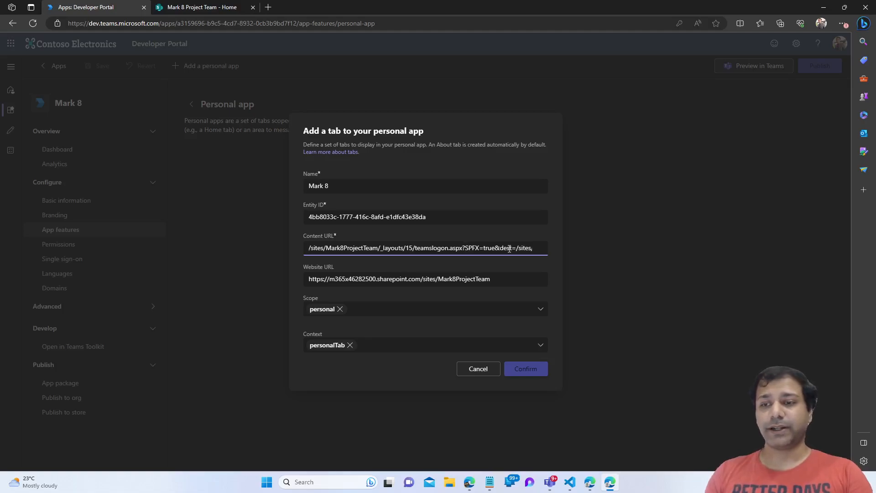
- End the content URL's dest value with Mark8ProjectTeam, add the tab to the personal app and save
{"action": "type", "text": "Mark8ProjectTeam"}
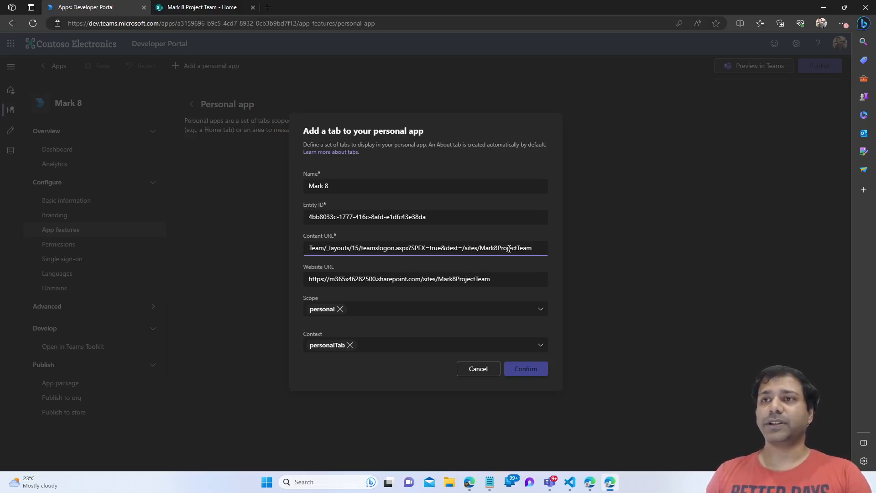
{"action": "left_click", "coordinate": [533, 370]}
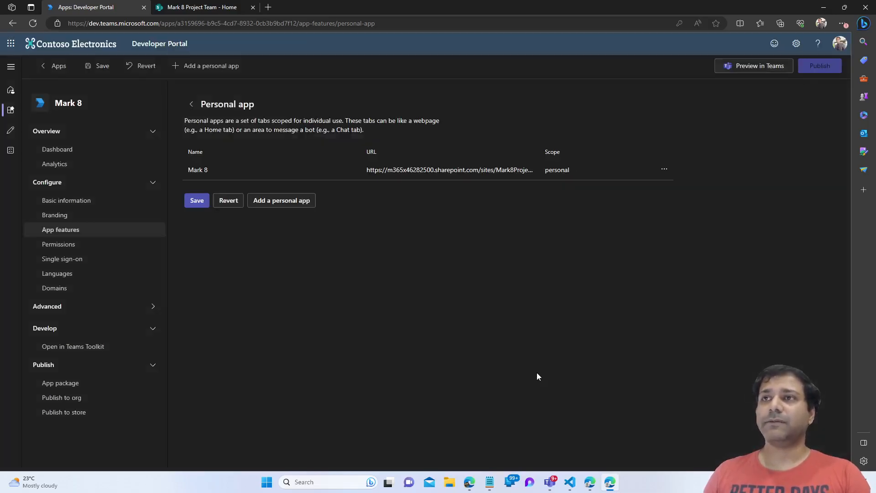
{"action": "left_click", "coordinate": [196, 201]}
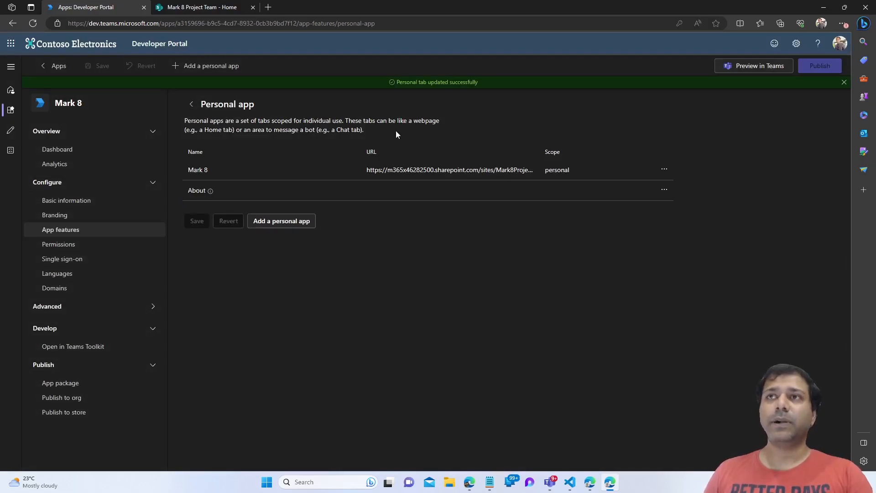
- Open the manifest in the Mark 8 app package and download the package
{"action": "left_click", "coordinate": [89, 260]}
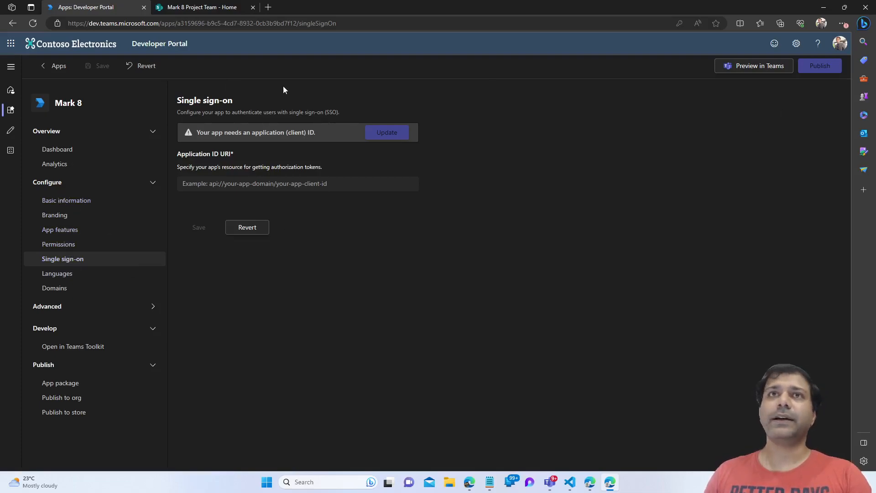
{"action": "left_click", "coordinate": [62, 152]}
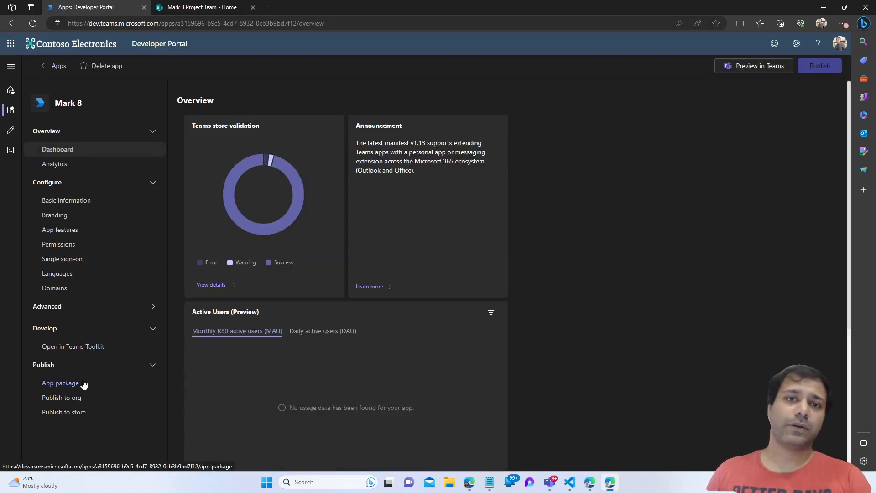
{"action": "left_click", "coordinate": [59, 385]}
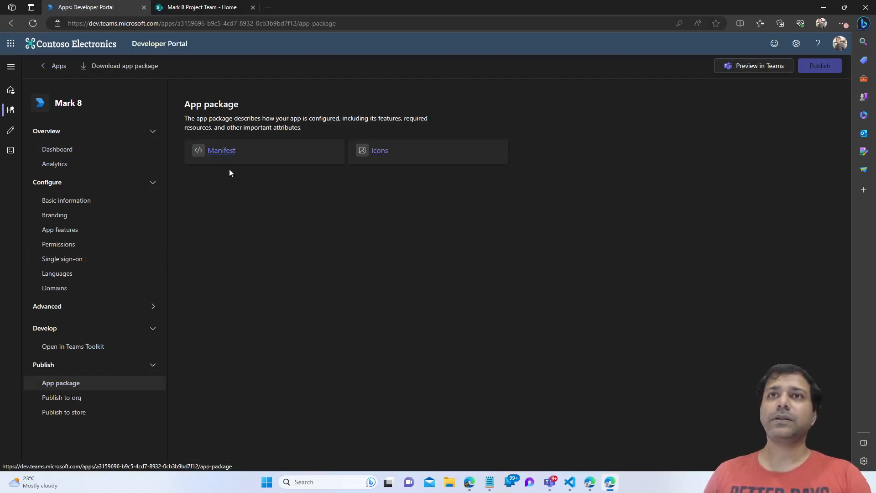
{"action": "left_click", "coordinate": [219, 151]}
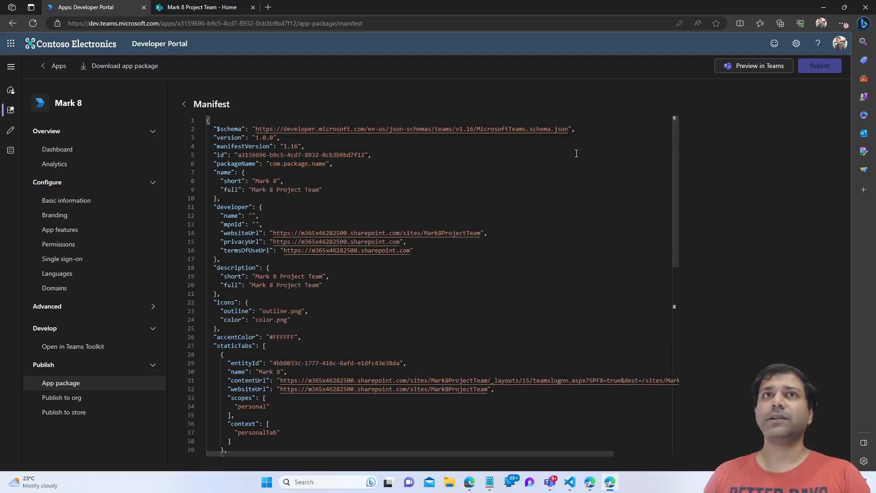
{"action": "left_click", "coordinate": [129, 69]}
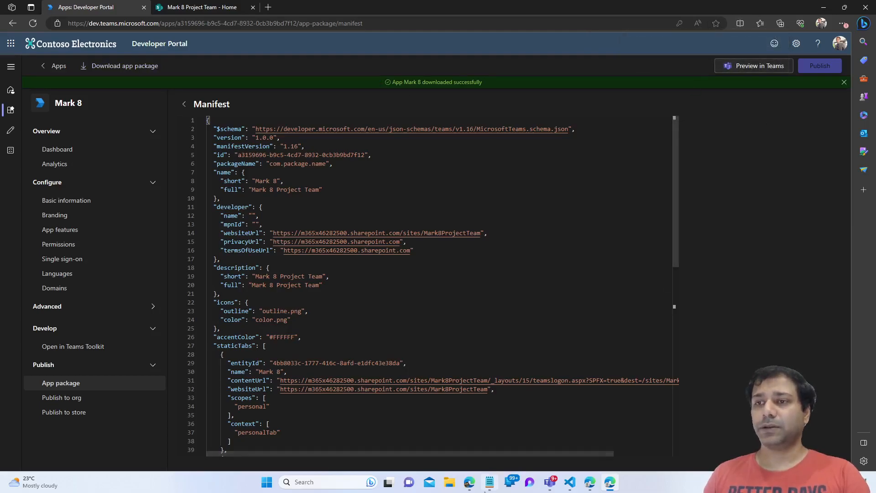
- Open File Explorer and shrink its window to float over the middle of the Developer Portal page
{"action": "left_click", "coordinate": [448, 483]}
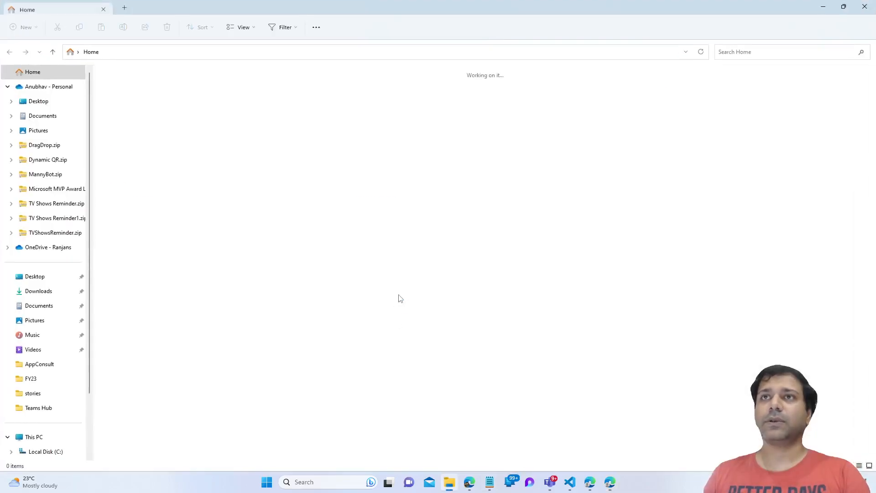
{"action": "left_click_drag", "start_coordinate": [328, 19], "coordinate": [401, 98]}
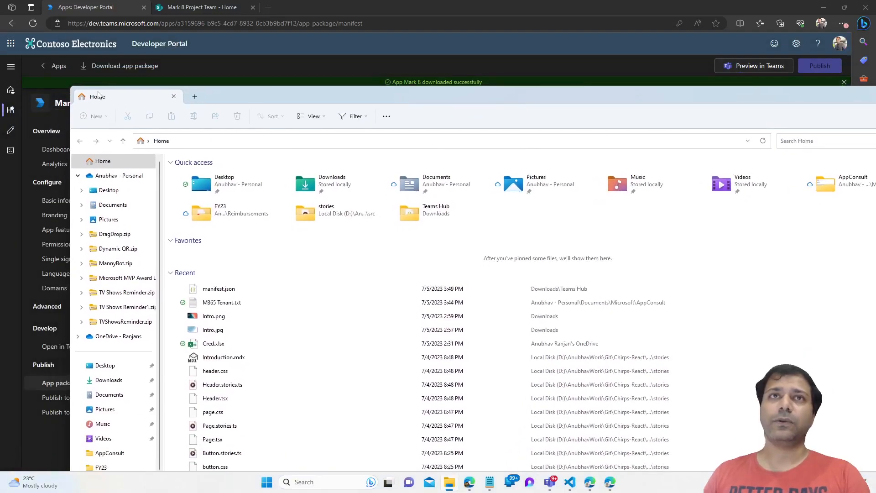
{"action": "left_click_drag", "start_coordinate": [82, 86], "coordinate": [346, 278]}
{"action": "left_click_drag", "start_coordinate": [402, 267], "coordinate": [354, 184]}
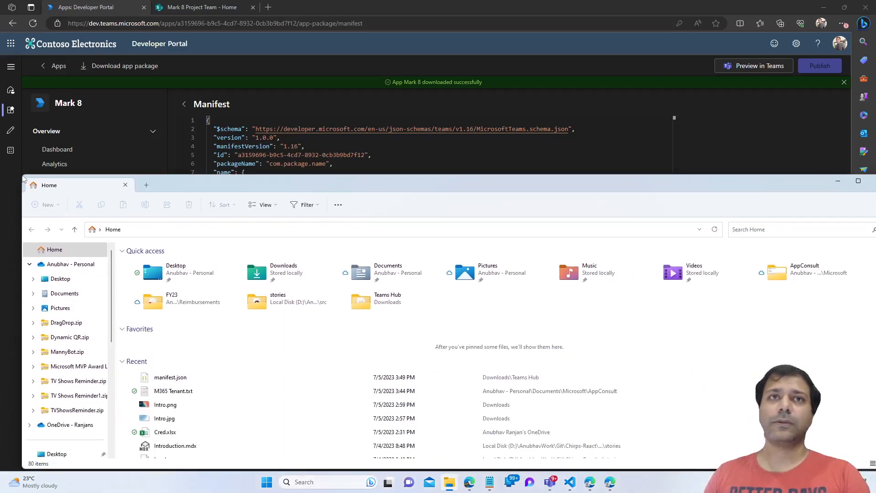
{"action": "left_click_drag", "start_coordinate": [24, 181], "coordinate": [446, 268]}
{"action": "left_click_drag", "start_coordinate": [608, 280], "coordinate": [389, 150]}
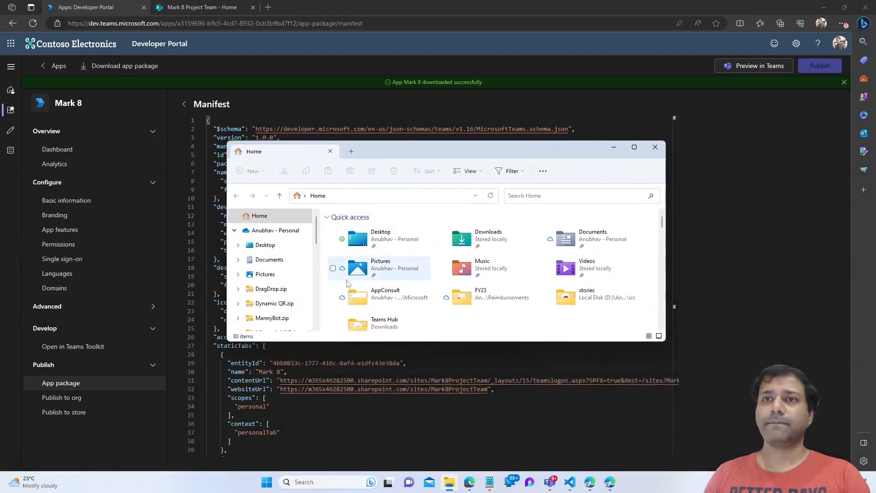
- Extract the downloaded Mark 8 app package into its own folder in Downloads
{"action": "scroll", "coordinate": [275, 301], "scroll_direction": "down", "scroll_amount": 8}
{"action": "scroll", "coordinate": [276, 301], "scroll_direction": "down", "scroll_amount": 2}
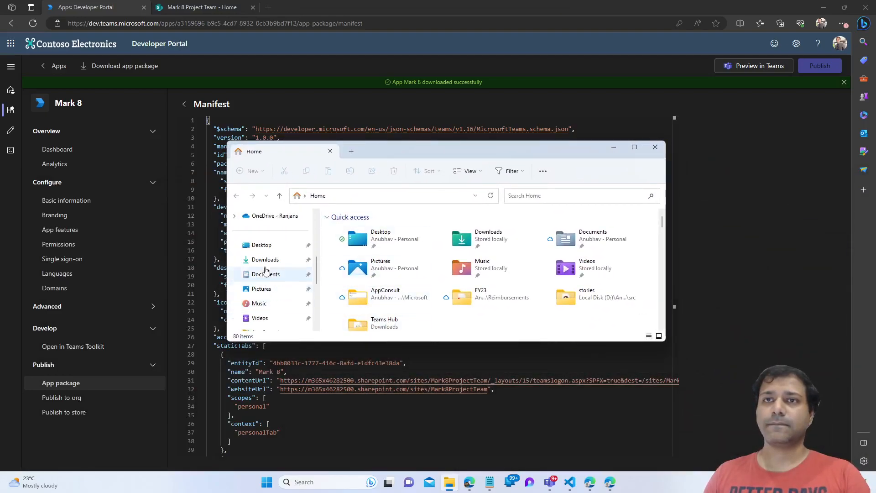
{"action": "left_click", "coordinate": [265, 260]}
{"action": "left_click", "coordinate": [362, 245]}
{"action": "right_click", "coordinate": [361, 245]}
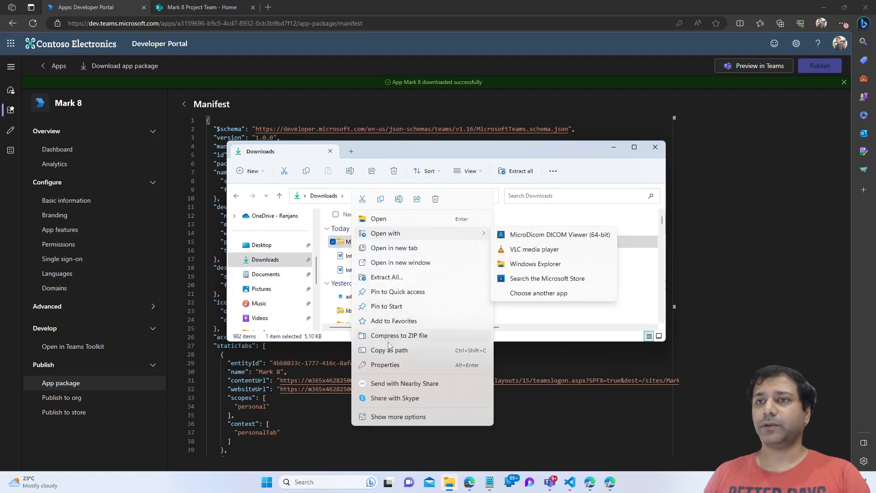
{"action": "left_click", "coordinate": [388, 277]}
{"action": "left_click", "coordinate": [511, 329]}
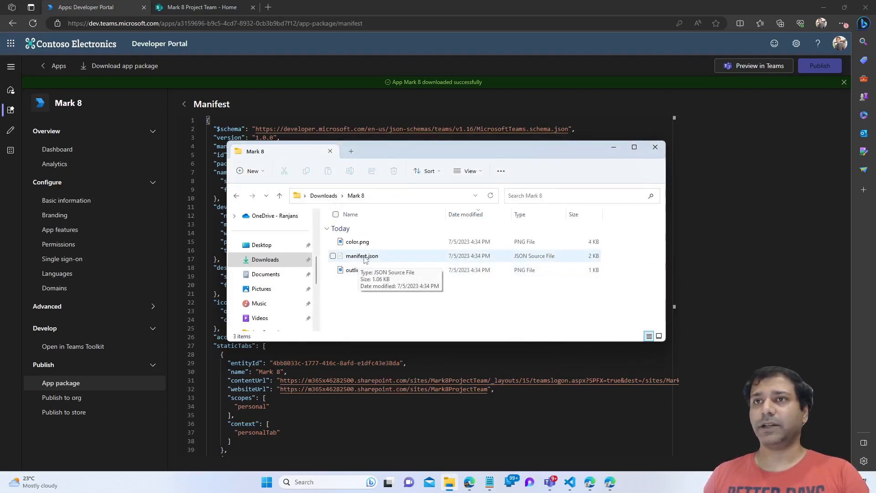
- Open the extracted manifest.json in a maximized Visual Studio Code window and format the document
{"action": "double_click", "coordinate": [366, 257]}
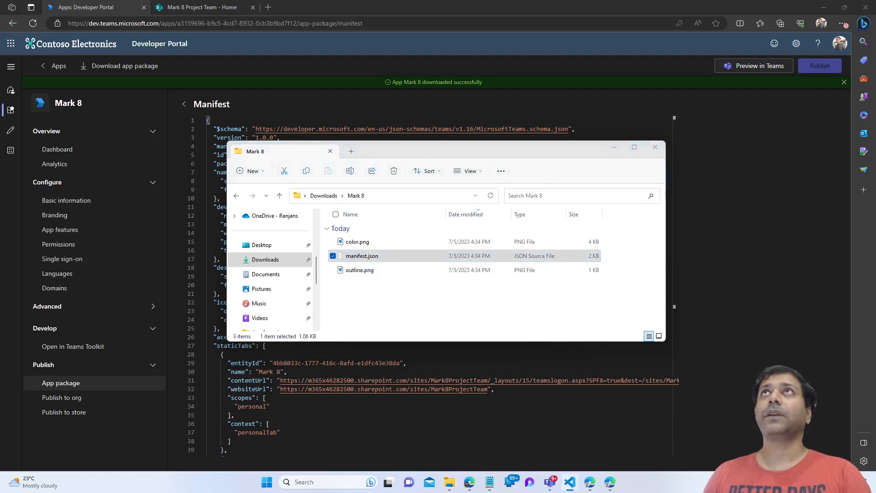
{"action": "left_click_drag", "start_coordinate": [387, 0], "coordinate": [371, 88]}
{"action": "double_click", "coordinate": [372, 89]}
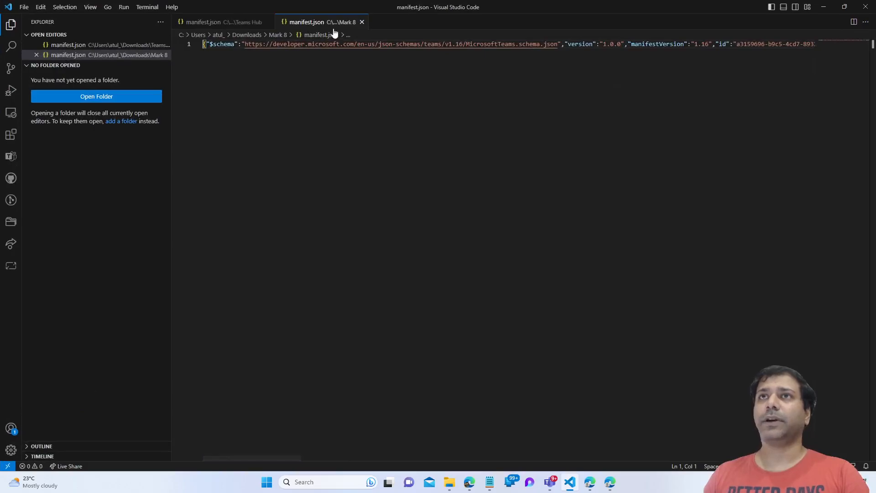
{"action": "left_click", "coordinate": [227, 58]}
{"action": "left_click", "coordinate": [338, 44]}
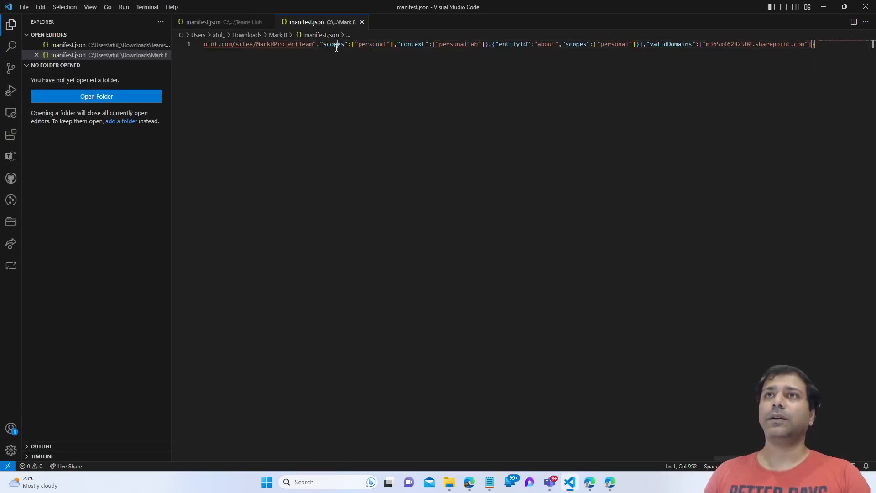
{"action": "key", "text": "shift+alt+f"}
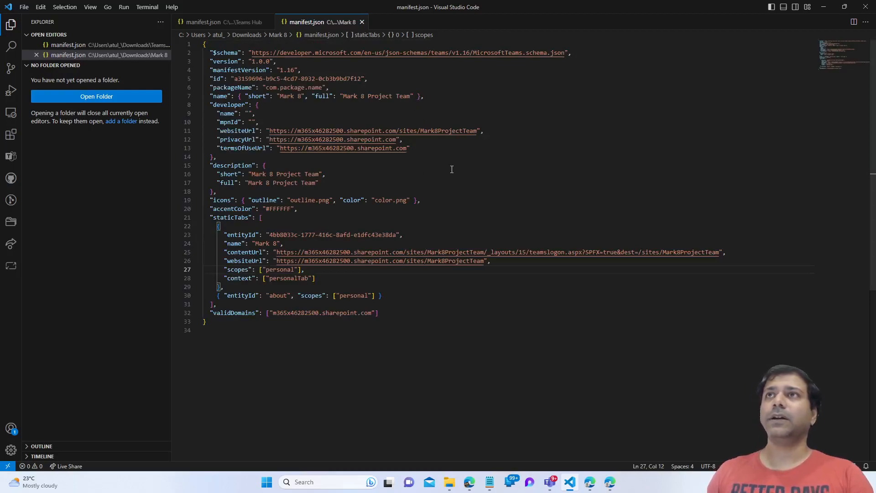
- Examine the manifest's general properties, including the version, manifestVersion, id, packageName and description
{"action": "left_click", "coordinate": [539, 123]}
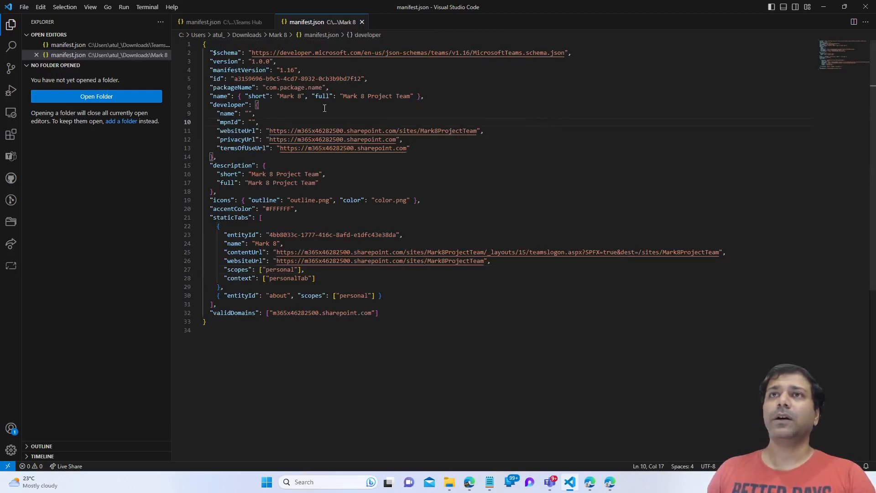
{"action": "left_click", "coordinate": [221, 174]}
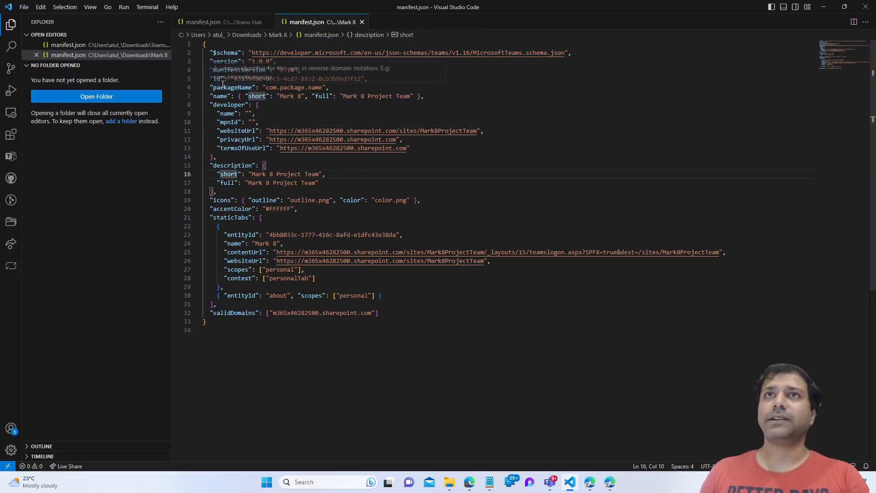
{"action": "left_click", "coordinate": [211, 61]}
{"action": "left_click", "coordinate": [211, 70]}
{"action": "double_click", "coordinate": [239, 87]}
{"action": "double_click", "coordinate": [276, 88]}
{"action": "left_click", "coordinate": [385, 82]}
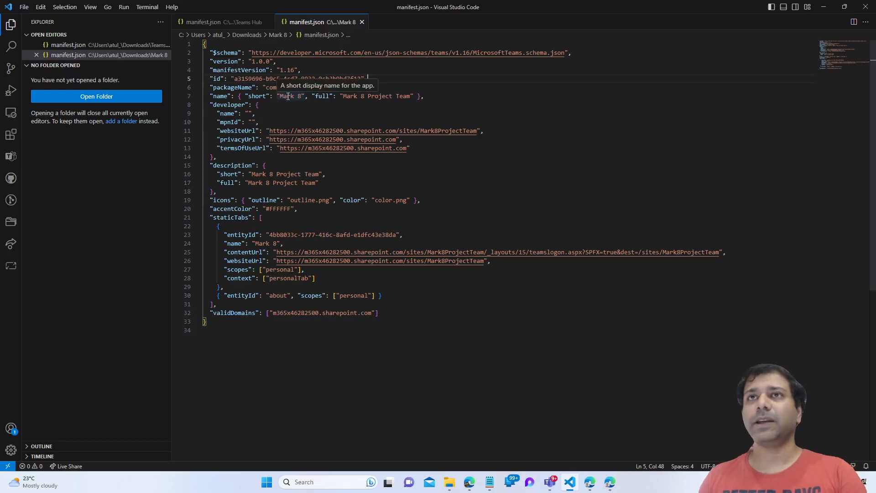
- Set the developer name in the manifest to Contoso
{"action": "left_click", "coordinate": [247, 120]}
{"action": "left_click", "coordinate": [224, 113]}
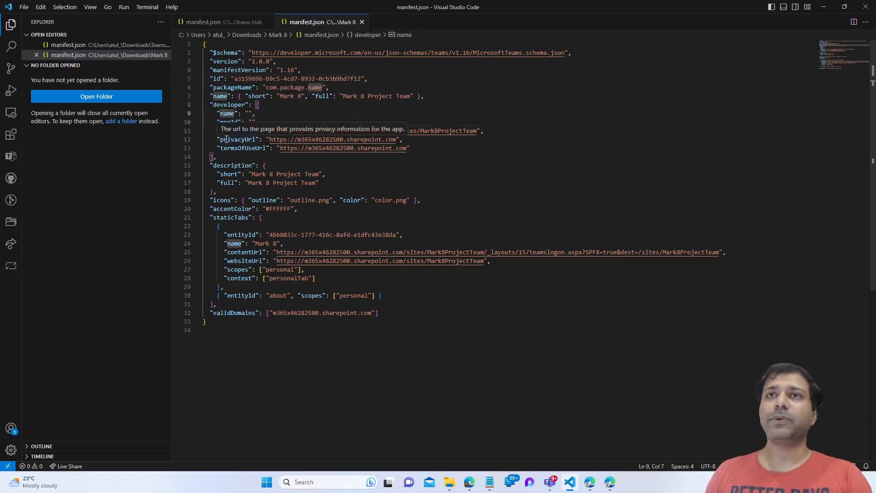
{"action": "left_click", "coordinate": [249, 113]}
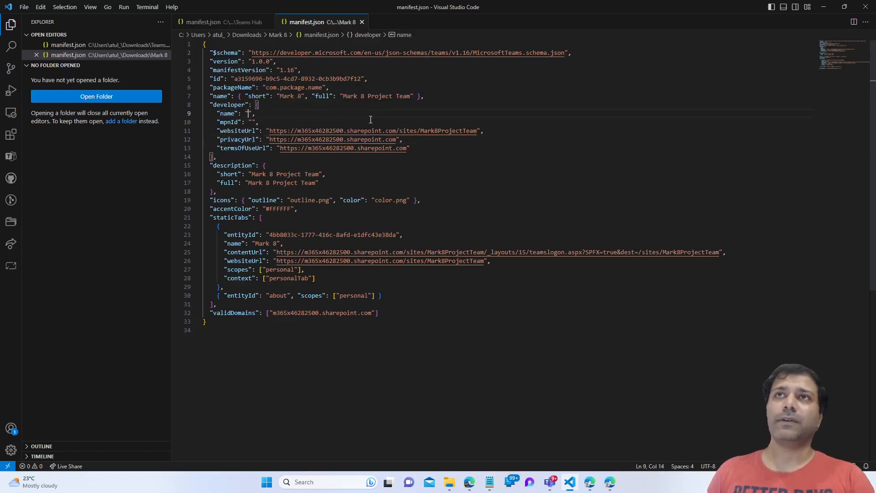
{"action": "type", "text": "Contoso"}
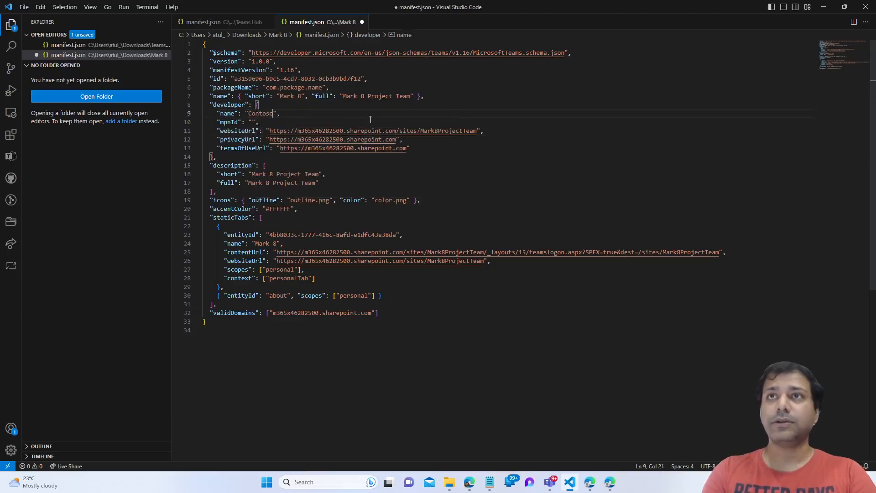
{"action": "left_click", "coordinate": [283, 184]}
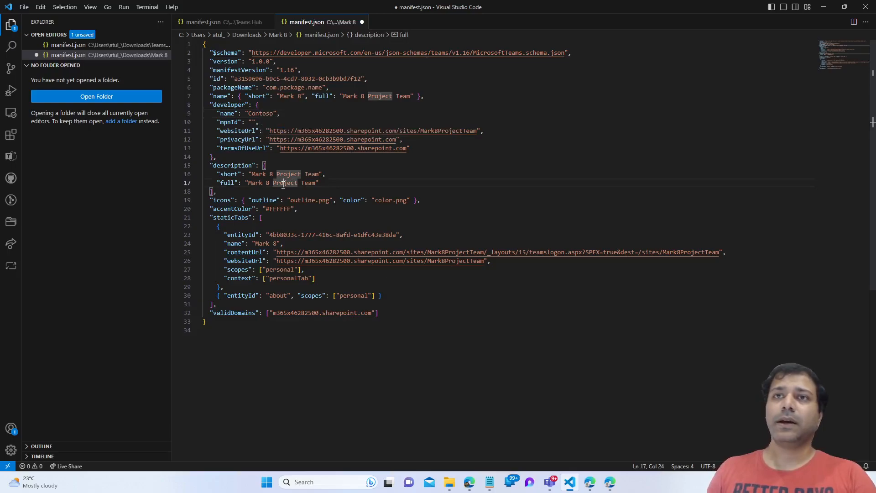
{"action": "left_click", "coordinate": [236, 186]}
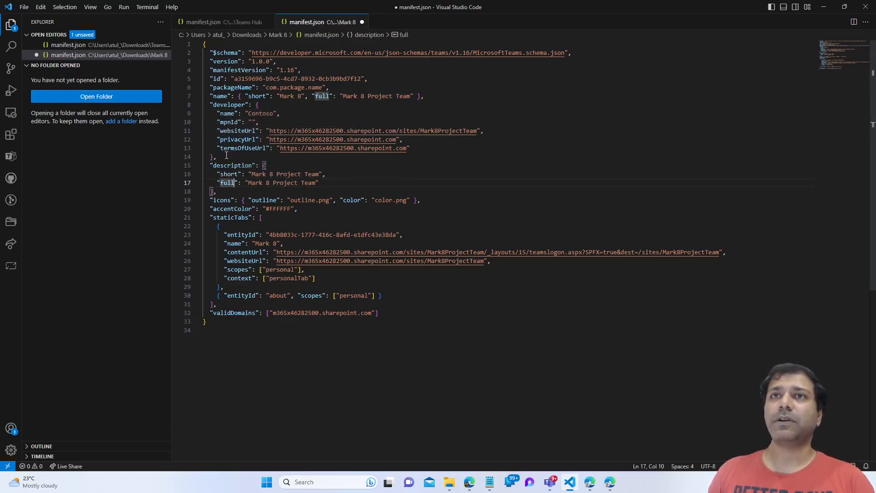
{"action": "left_click_drag", "start_coordinate": [397, 131], "coordinate": [478, 130]}
{"action": "key", "text": "BackSpace"}
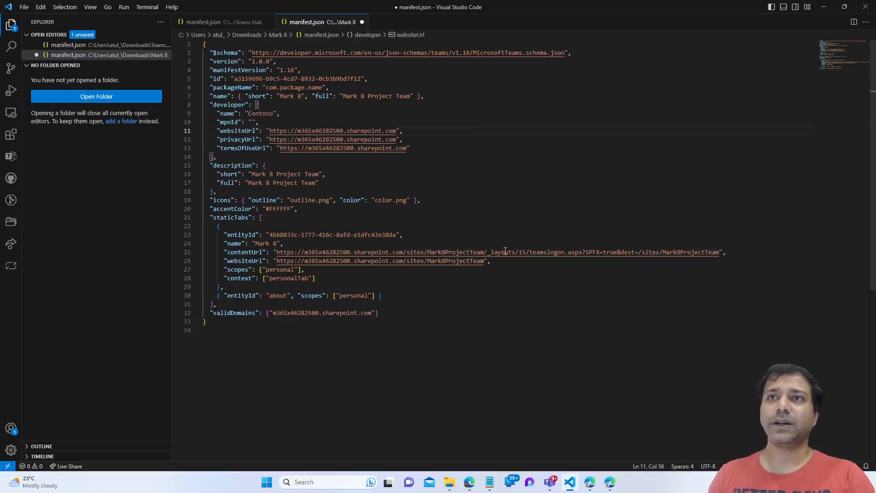
- Examine the Mark 8 tab entry under staticTabs in the manifest
{"action": "left_click", "coordinate": [314, 218]}
{"action": "left_click", "coordinate": [235, 244]}
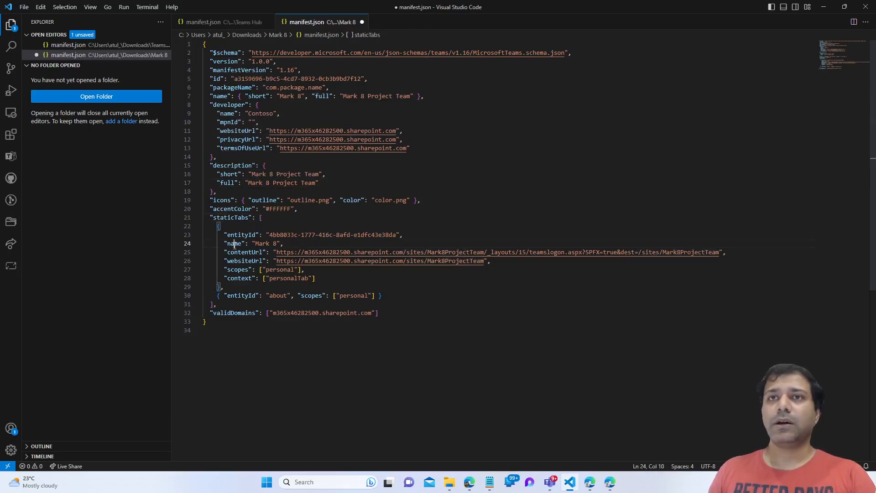
{"action": "left_click", "coordinate": [236, 286]}
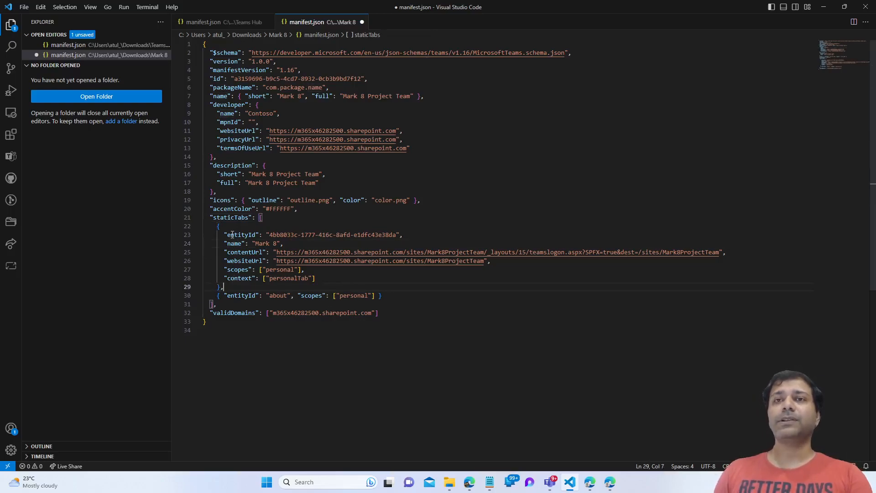
- Examine the entityId, name and contentUrl values of the Mark 8 static tab
{"action": "mouse_move", "coordinate": [232, 235]}
{"action": "mouse_move", "coordinate": [247, 260]}
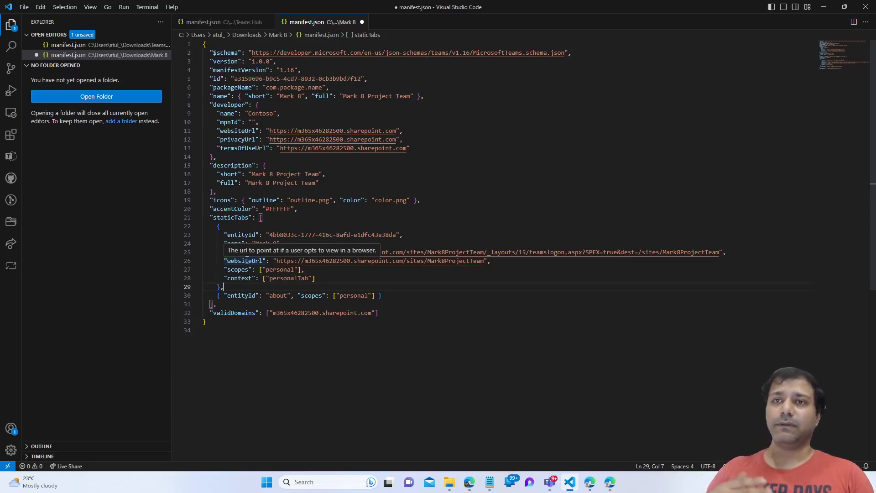
{"action": "left_click", "coordinate": [210, 219]}
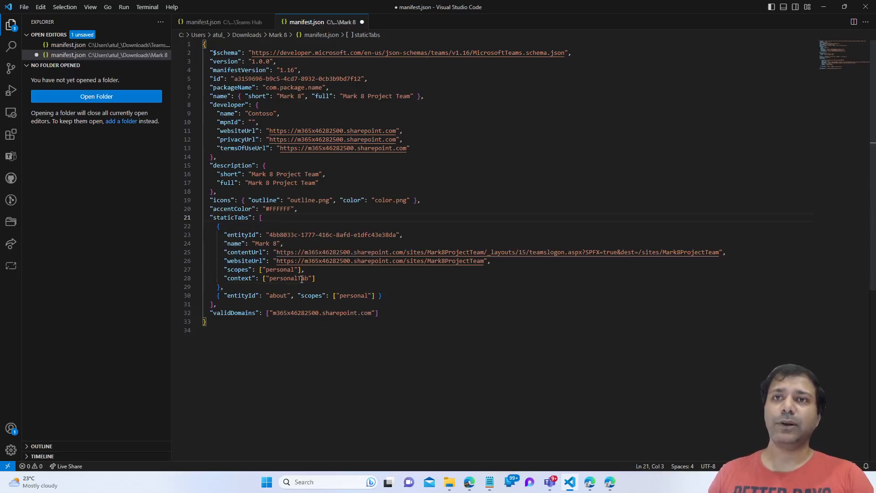
{"action": "left_click", "coordinate": [315, 235]}
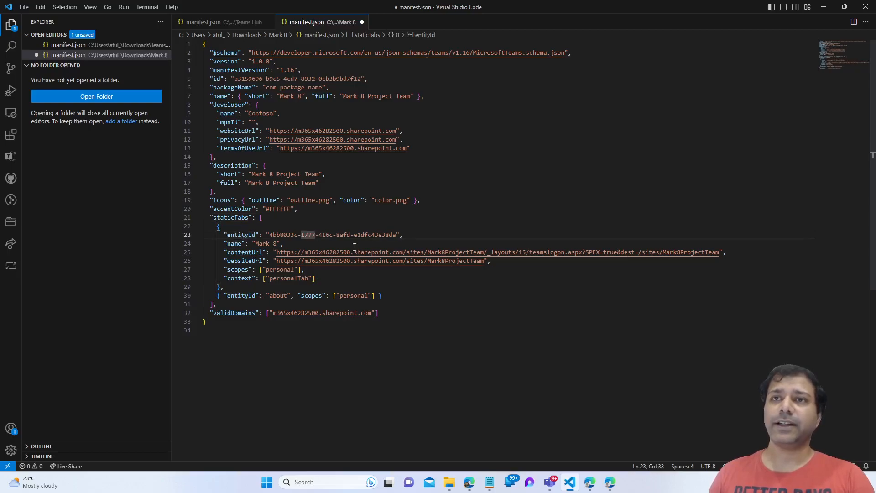
{"action": "mouse_move", "coordinate": [278, 244]}
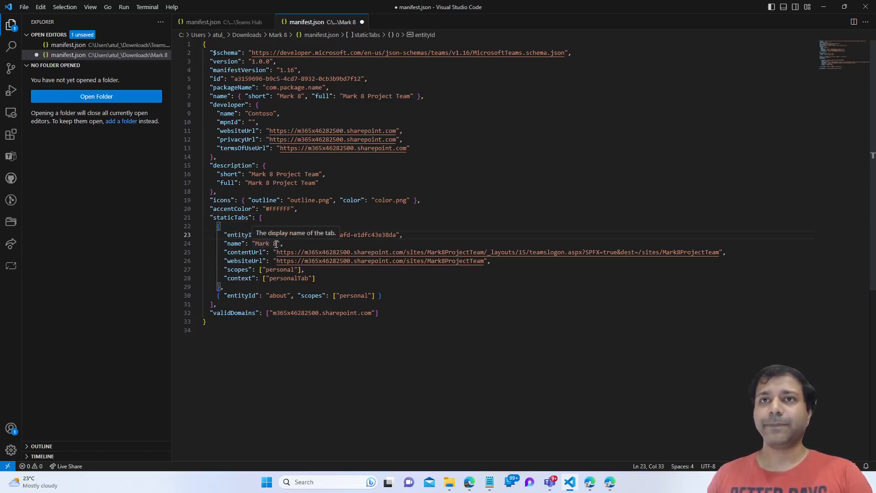
{"action": "left_click", "coordinate": [488, 252]}
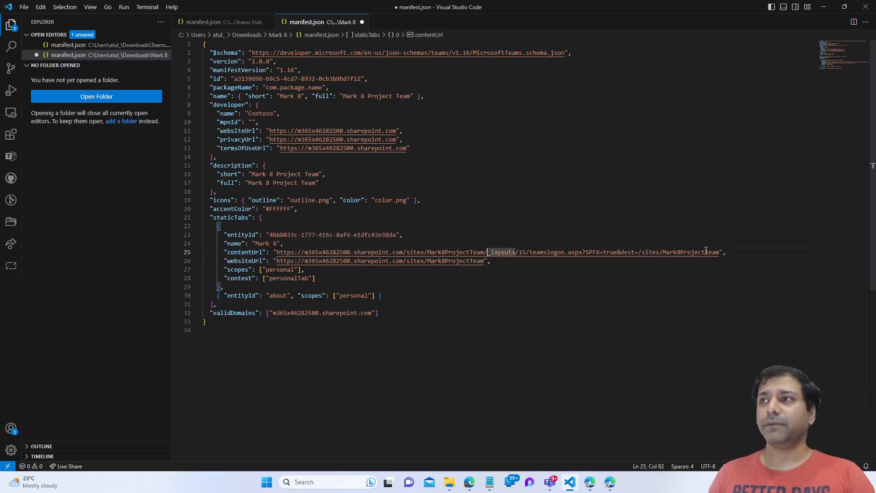
{"action": "left_click", "coordinate": [720, 252]}
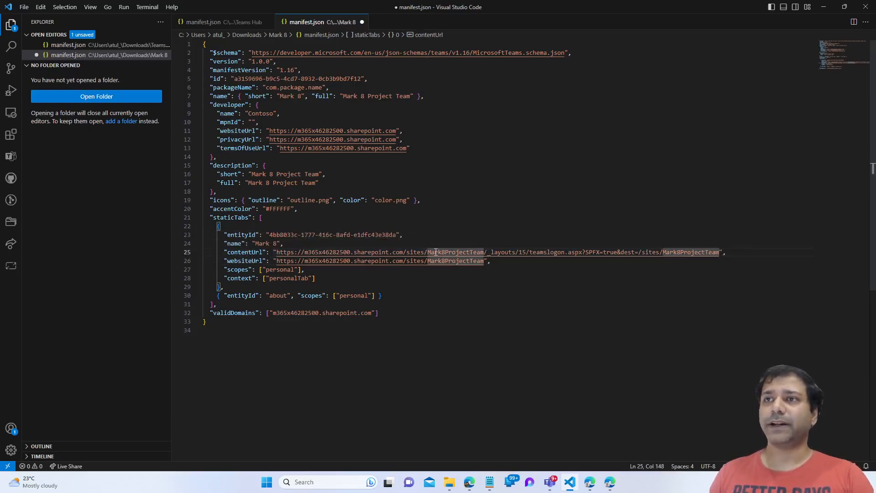
{"action": "left_click_drag", "start_coordinate": [276, 252], "coordinate": [720, 253]}
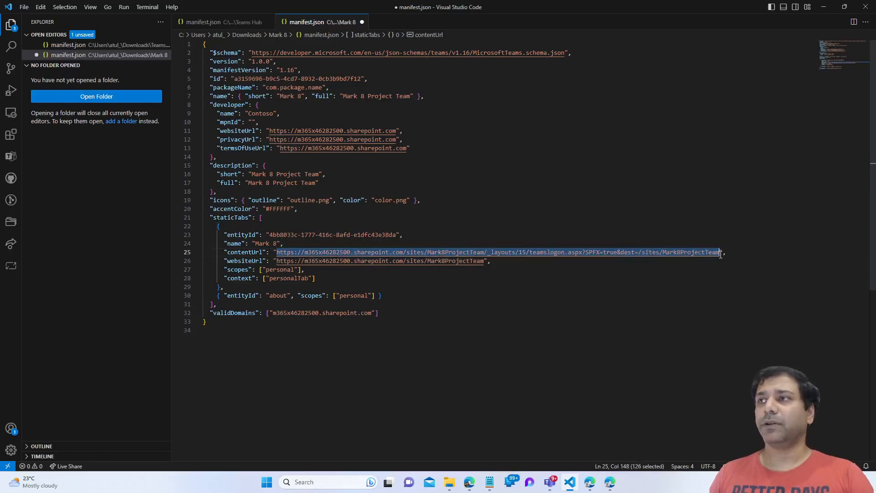
{"action": "left_click", "coordinate": [393, 272]}
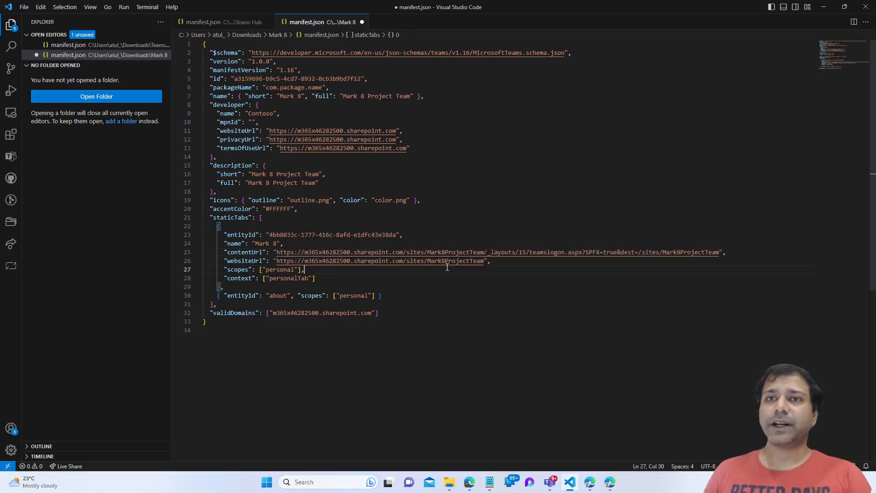
- Compare the SharePoint domain in the tab's contentUrl with the validDomains entry
{"action": "left_click", "coordinate": [421, 340]}
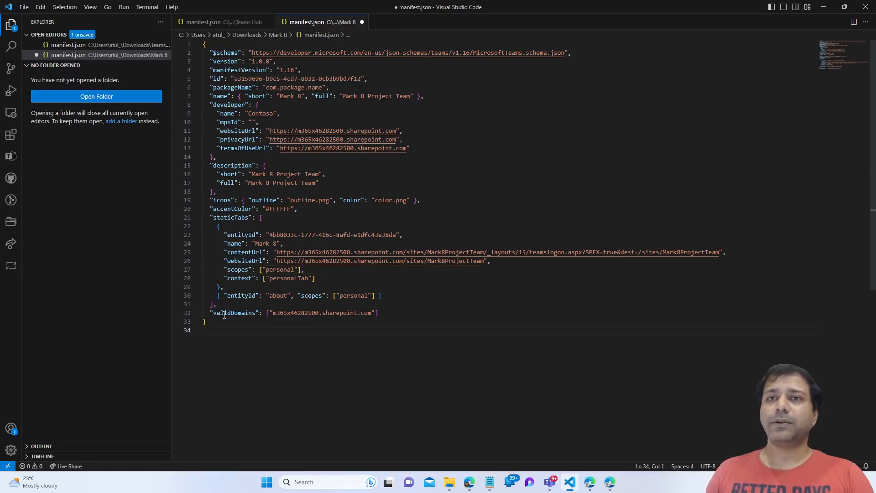
{"action": "left_click", "coordinate": [528, 266]}
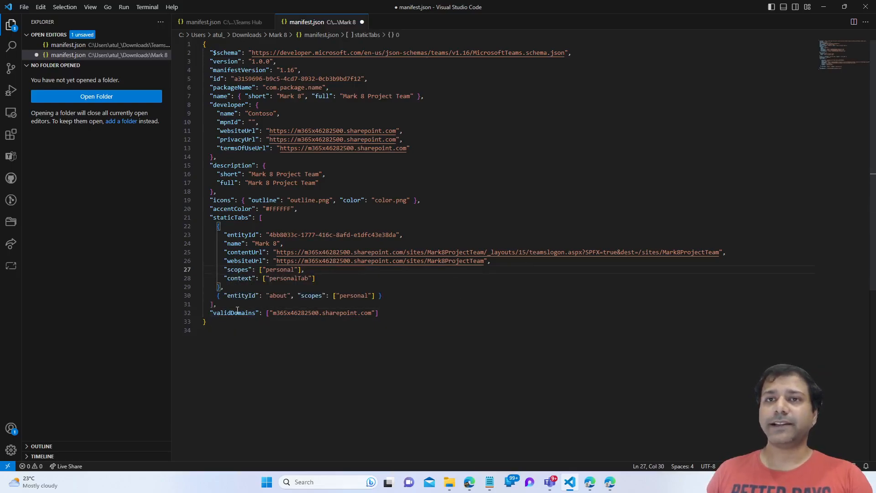
{"action": "left_click_drag", "start_coordinate": [304, 253], "coordinate": [407, 253]}
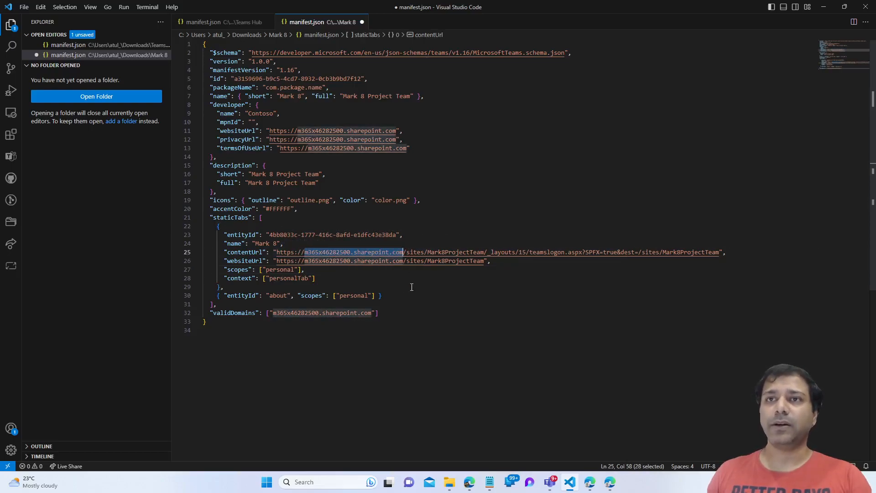
{"action": "left_click", "coordinate": [456, 289]}
- Copy the validDomains entries from *.login.microsoftonline.com through msft.spoppe.com in the Teams Hub manifest
{"action": "left_click", "coordinate": [394, 313]}
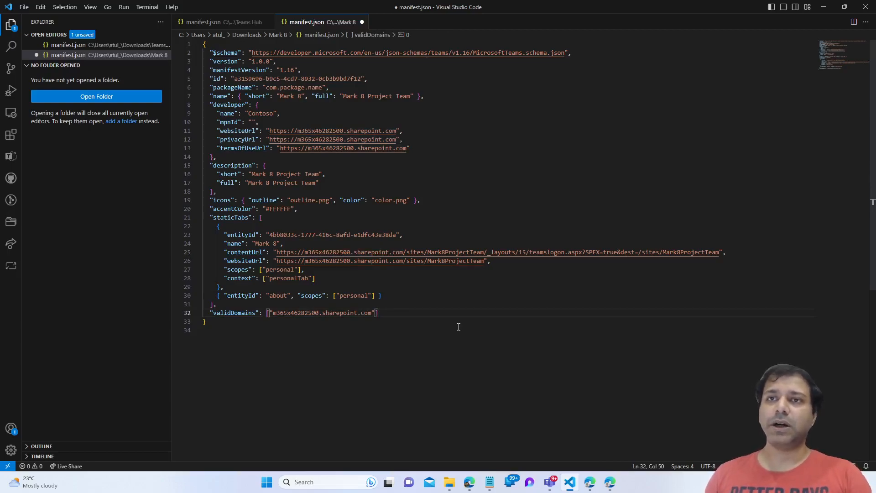
{"action": "left_click", "coordinate": [217, 22]}
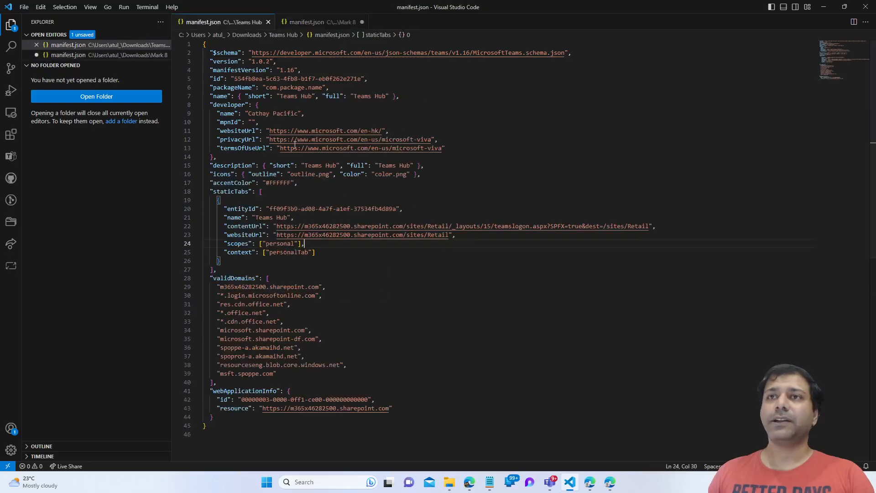
{"action": "scroll", "coordinate": [231, 246], "scroll_direction": "down", "scroll_amount": 5}
{"action": "scroll", "coordinate": [273, 228], "scroll_direction": "down", "scroll_amount": 2}
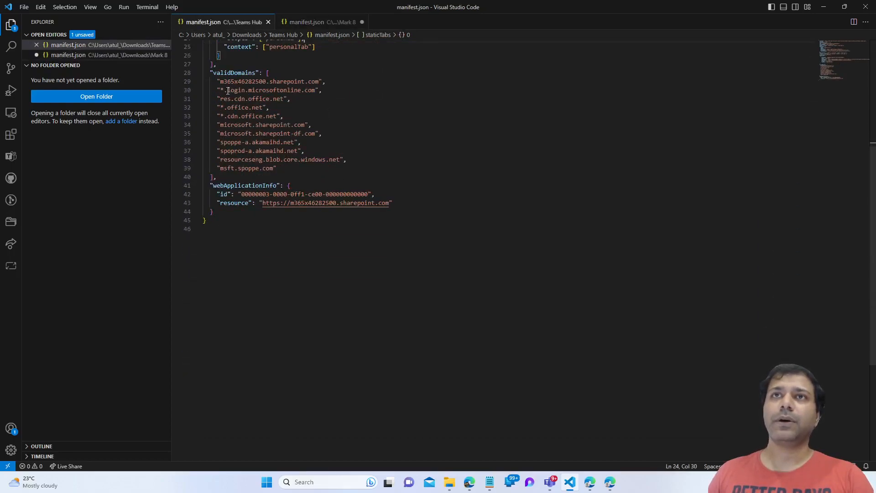
{"action": "left_click_drag", "start_coordinate": [218, 90], "coordinate": [367, 165]}
{"action": "key", "text": "ctrl+c"}
- Add the copied domains after m365x46282500.sharepoint.com in the Mark 8 manifest's validDomains and save the file
{"action": "left_click", "coordinate": [320, 22]}
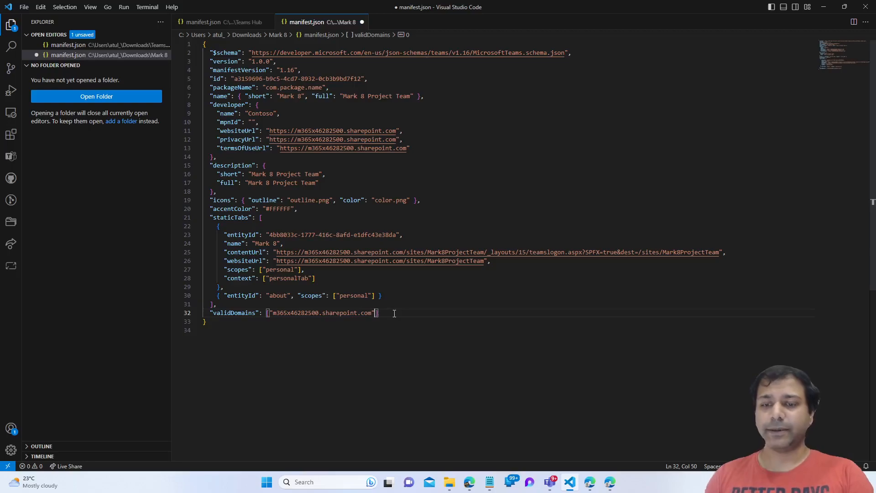
{"action": "key", "text": "ctrl+v"}
{"action": "key", "text": "ctrl+z"}
{"action": "key", "text": "ctrl+z"}
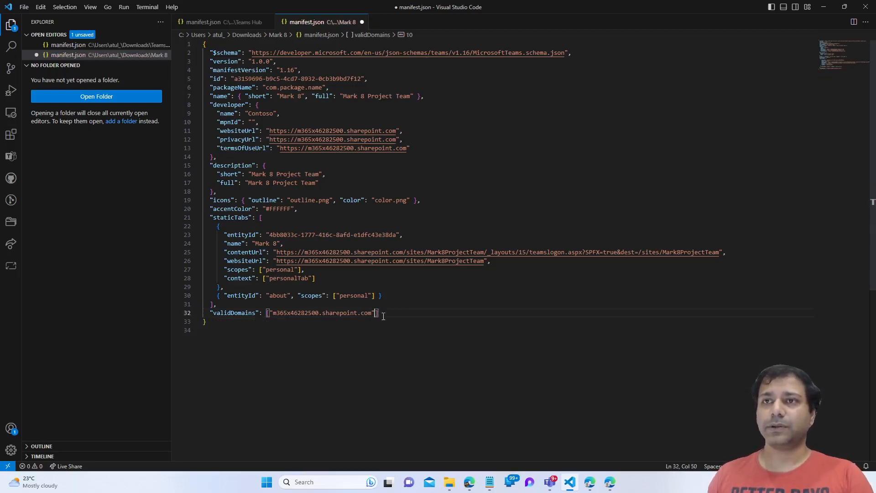
{"action": "key", "text": "ctrl+v"}
{"action": "type", "text": ","}
{"action": "key", "text": "BackSpace"}
{"action": "key", "text": "ctrl+s"}
- Review the extended validDomains list in the Mark 8 manifest, including the *.login.microsoftonline.com entry
{"action": "scroll", "coordinate": [351, 324], "scroll_direction": "down", "scroll_amount": 4}
{"action": "left_click", "coordinate": [408, 252]}
{"action": "left_click", "coordinate": [247, 257]}
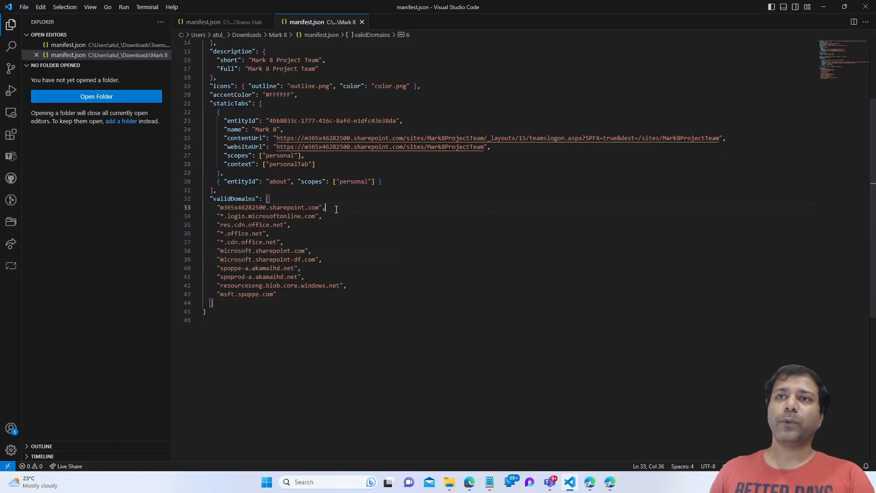
{"action": "left_click", "coordinate": [221, 217]}
{"action": "left_click_drag", "start_coordinate": [221, 217], "coordinate": [315, 217]}
{"action": "left_click", "coordinate": [365, 224]}
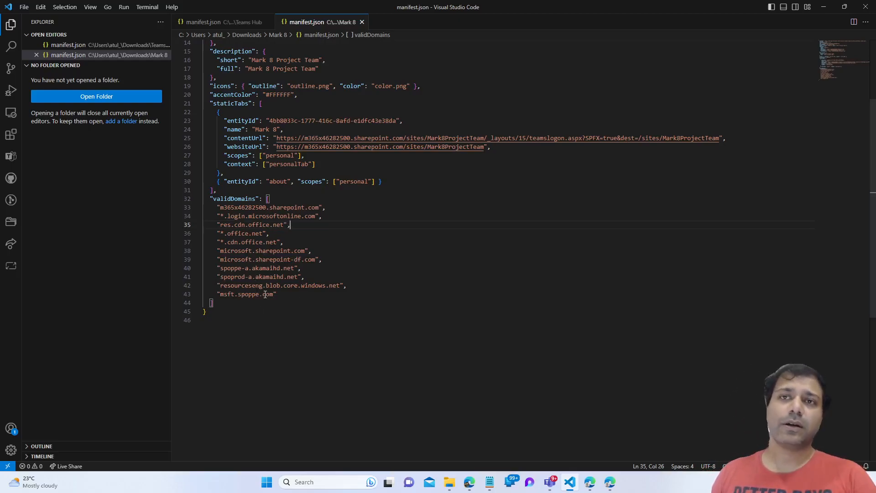
{"action": "left_click", "coordinate": [288, 300]}
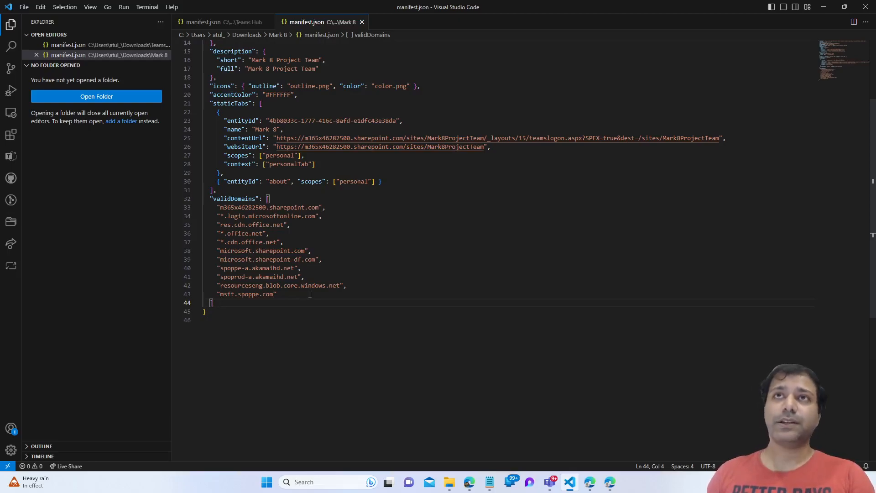
- Copy the webApplicationInfo block from the Teams Hub manifest and insert it after validDomains in the Mark 8 manifest, separated by a comma
{"action": "left_click", "coordinate": [213, 23]}
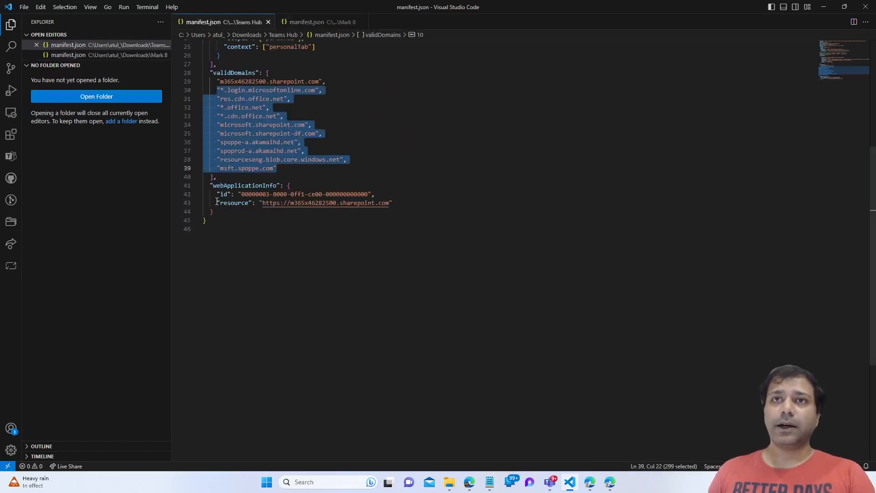
{"action": "left_click_drag", "start_coordinate": [218, 212], "coordinate": [211, 186]}
{"action": "key", "text": "ctrl+c"}
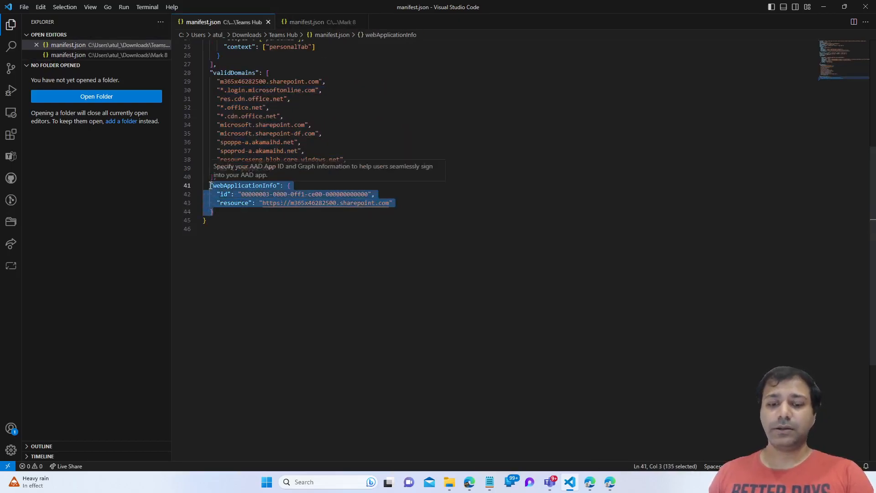
{"action": "left_click", "coordinate": [320, 22]}
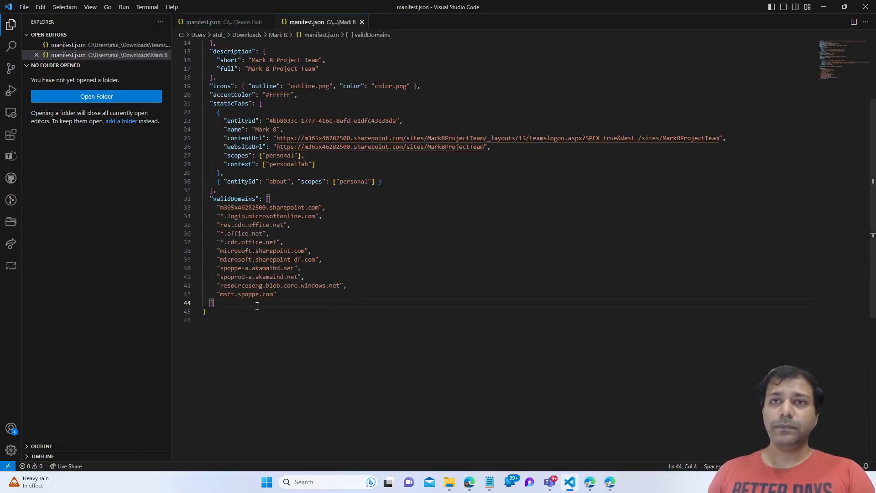
{"action": "type", "text": ","}
{"action": "key", "text": "Return"}
{"action": "key", "text": "ctrl+v"}
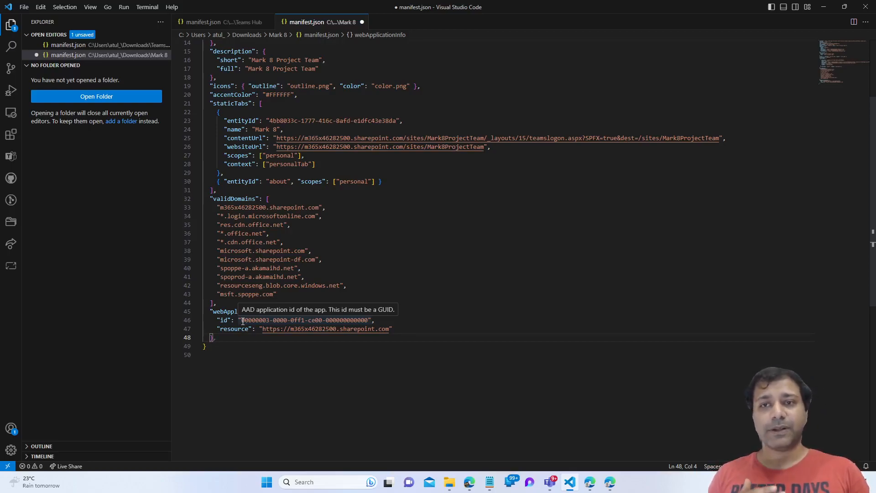
- Examine the id and resource properties of webApplicationInfo in the Mark 8 manifest
{"action": "left_click_drag", "start_coordinate": [243, 321], "coordinate": [369, 320]}
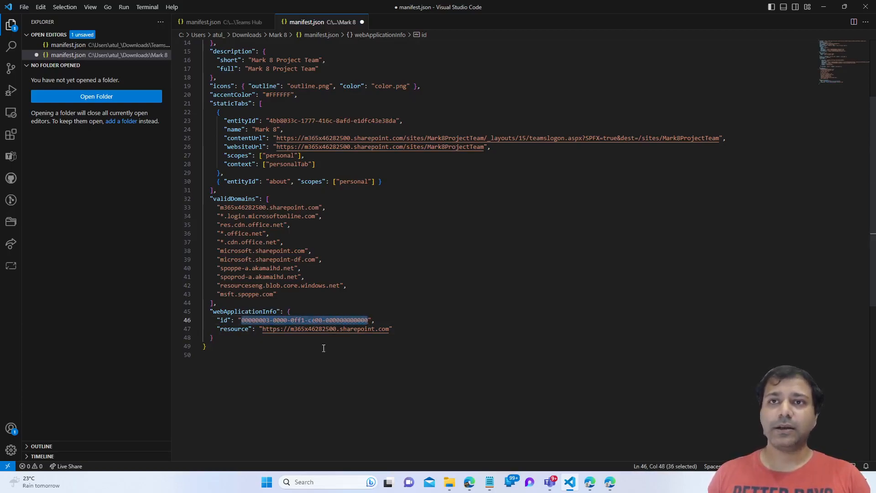
{"action": "key", "text": "ctrl+End"}
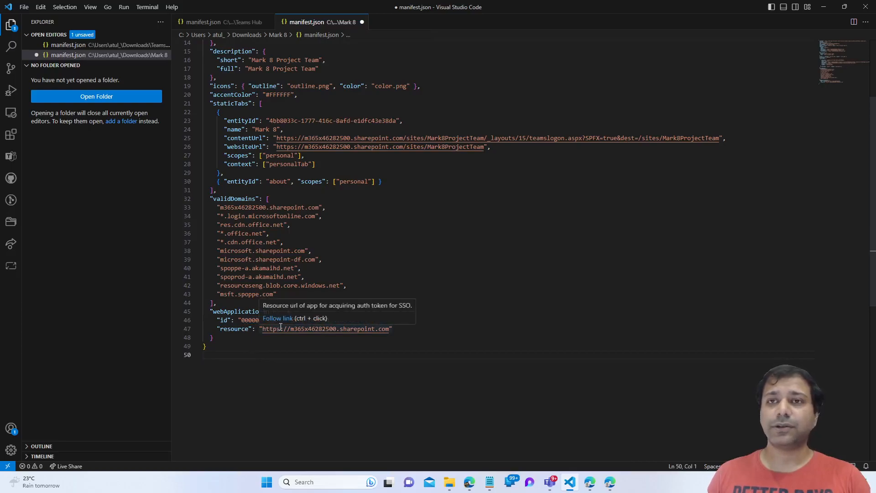
{"action": "left_click", "coordinate": [253, 321]}
{"action": "left_click", "coordinate": [315, 350]}
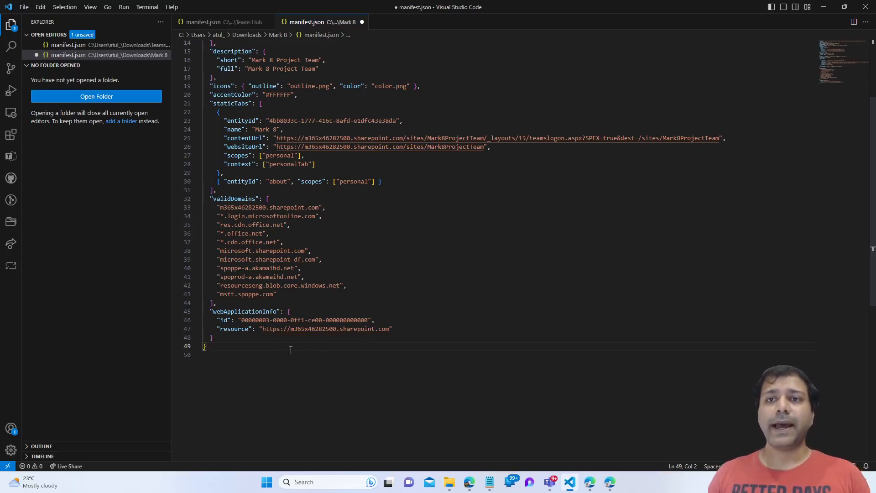
{"action": "left_click", "coordinate": [239, 330]}
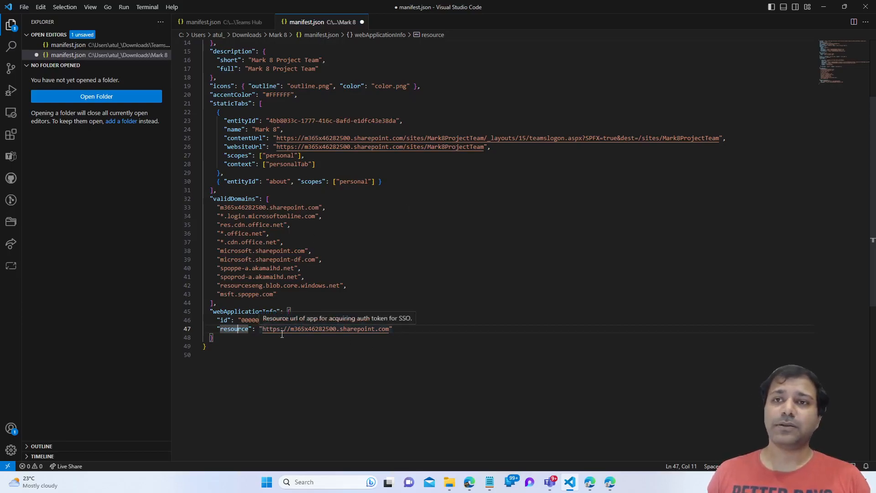
{"action": "left_click", "coordinate": [394, 333]}
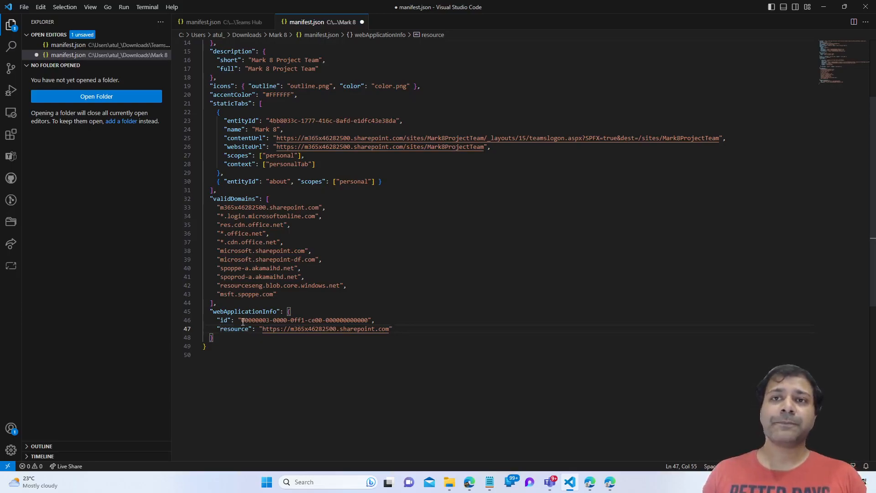
{"action": "left_click", "coordinate": [226, 320]}
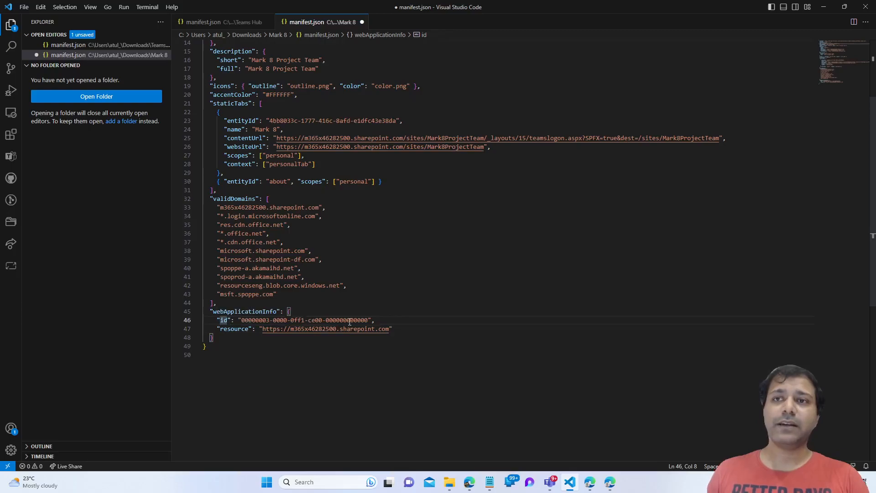
{"action": "left_click", "coordinate": [375, 321]}
{"action": "type", "text": "//"}
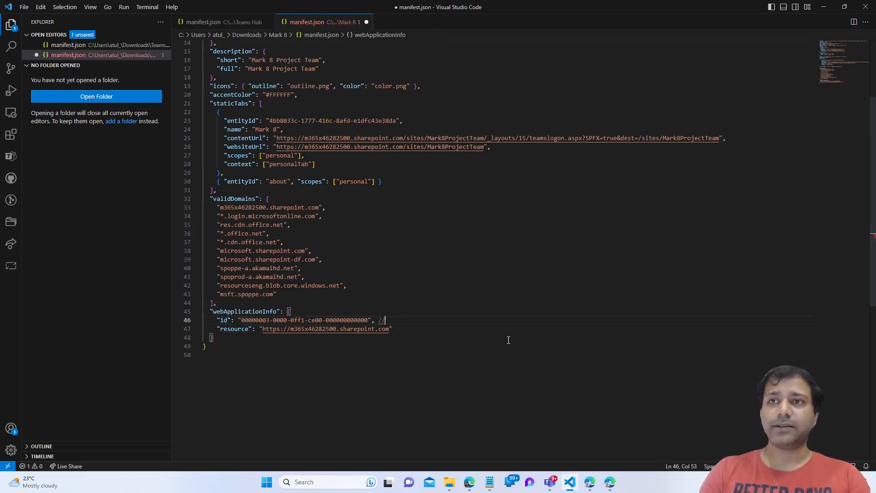
{"action": "type", "text": "/////////////////arepoint"}
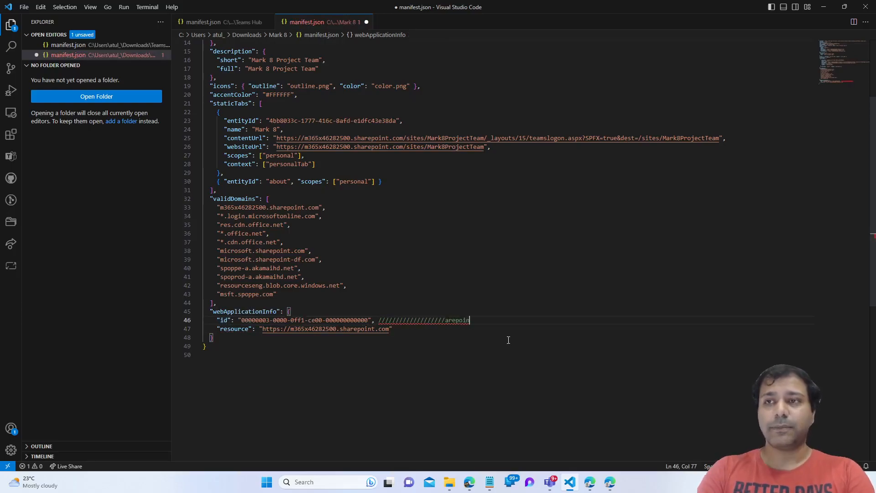
{"action": "key", "text": "ctrl+z"}
{"action": "key", "text": "ctrl+z"}
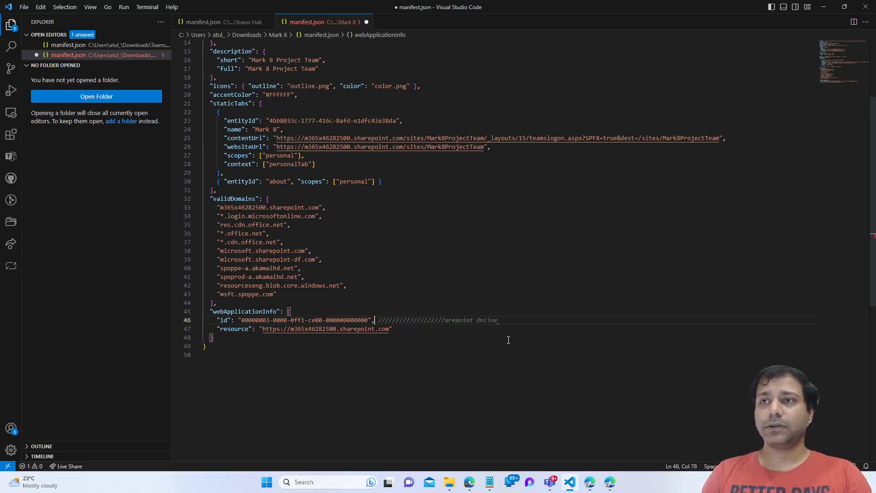
- Add the comment "// Sharepoint ID" at the end of the webApplicationInfo id line
{"action": "type", "text": "//"}
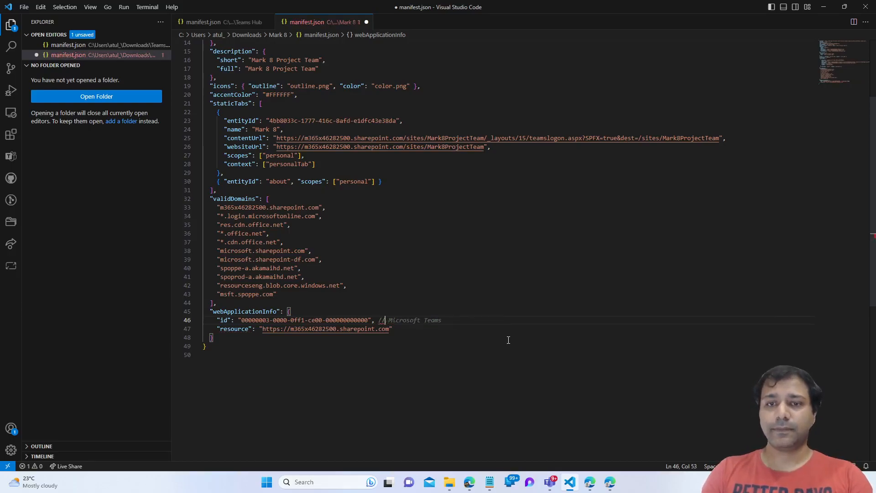
{"action": "type", "text": " Sharepoint "}
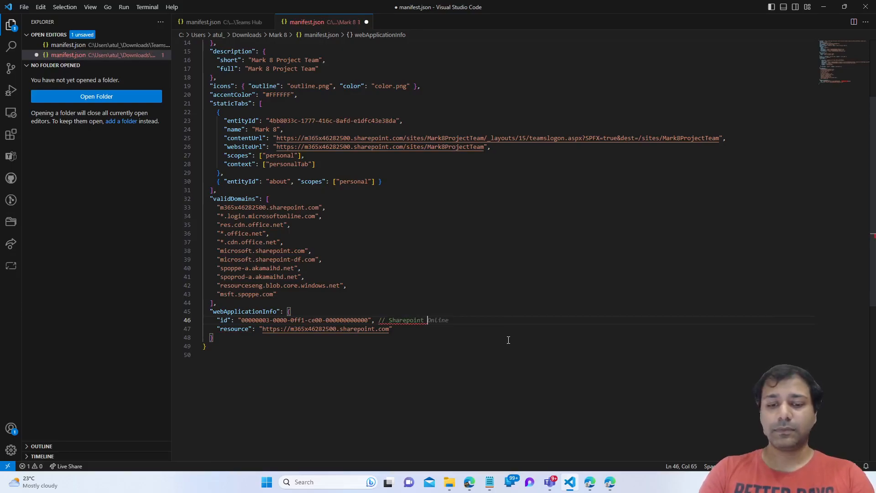
{"action": "type", "text": "ID"}
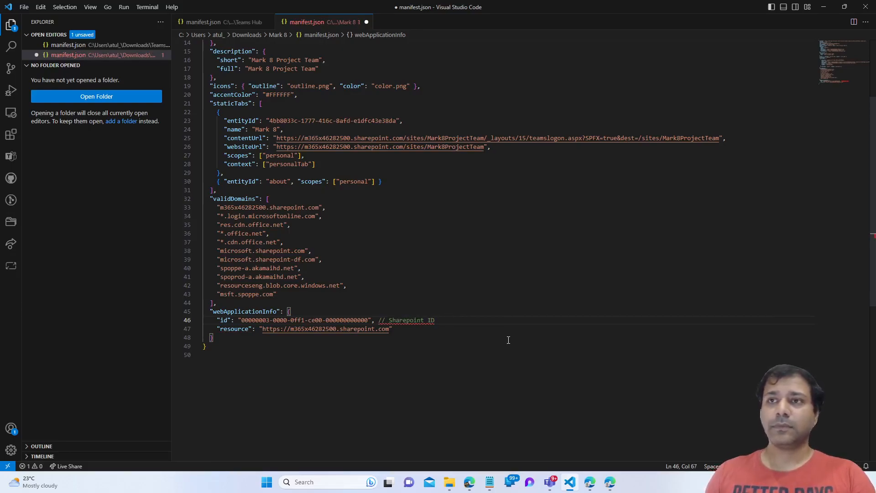
- Undo the comment added to the webApplicationInfo id line and save the Mark 8 manifest
{"action": "key", "text": "Down"}
{"action": "key", "text": "Down"}
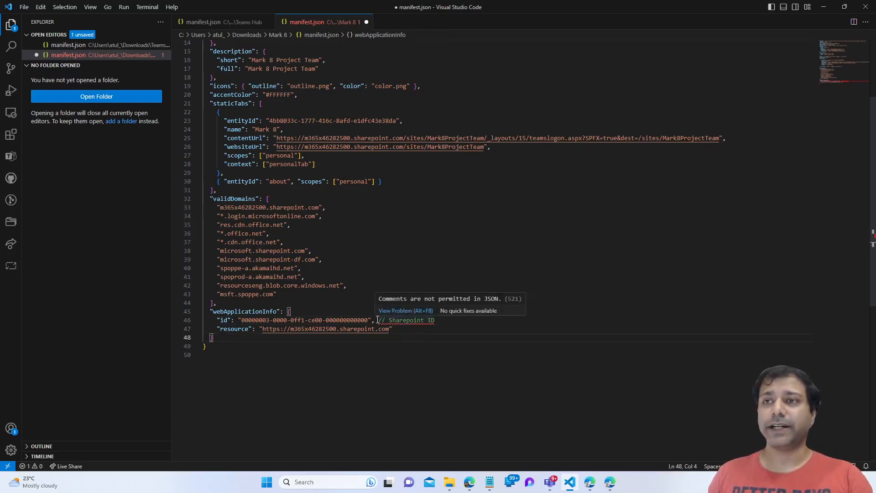
{"action": "key", "text": "ctrl+z"}
{"action": "key", "text": "ctrl+z"}
{"action": "key", "text": "ctrl+z"}
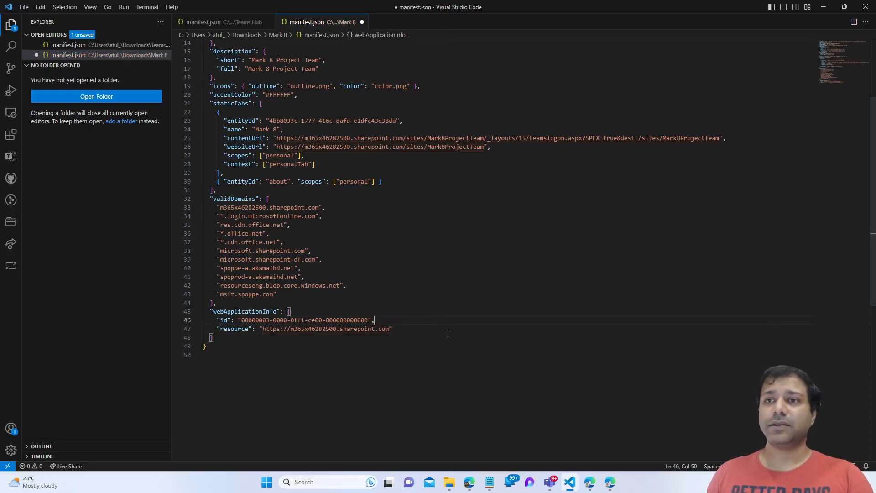
{"action": "key", "text": "ctrl+s"}
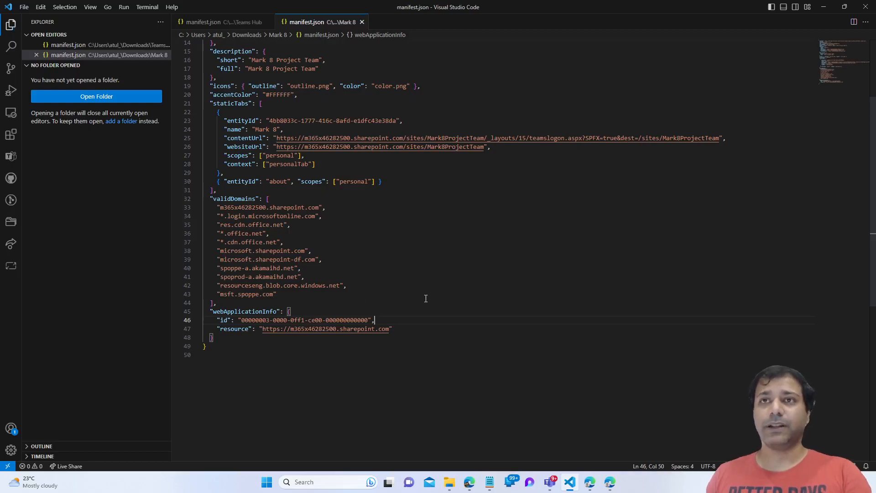
- Review the contentUrl with its teamslogon.aspx portion, the validDomains entries and the webApplicationInfo id in the Mark 8 manifest
{"action": "left_click", "coordinate": [385, 310]}
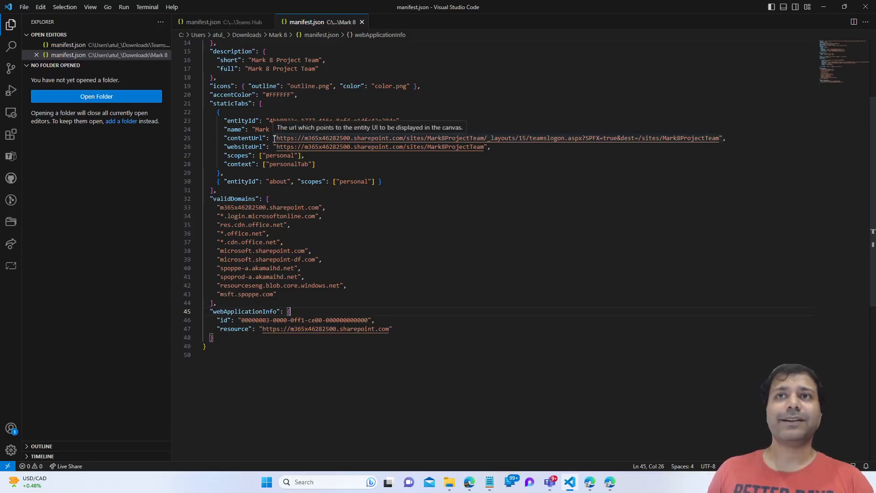
{"action": "left_click_drag", "start_coordinate": [276, 139], "coordinate": [721, 139]}
{"action": "left_click", "coordinate": [693, 203]}
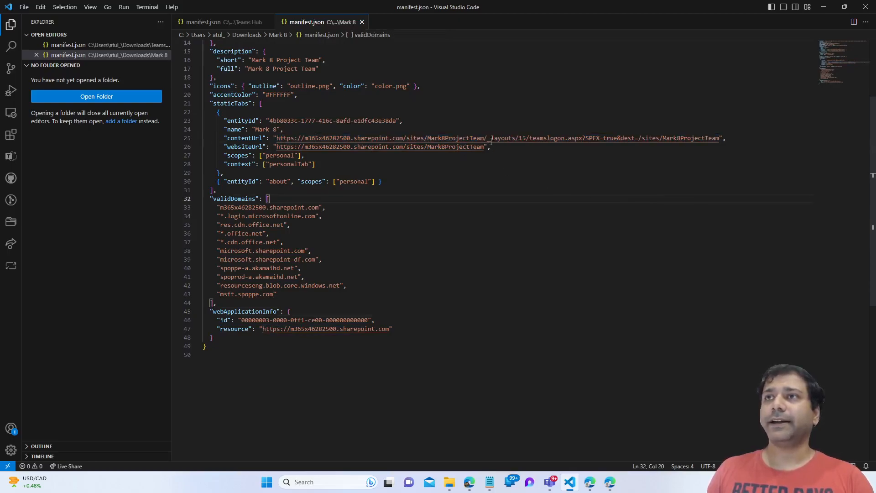
{"action": "left_click_drag", "start_coordinate": [485, 138], "coordinate": [640, 137]}
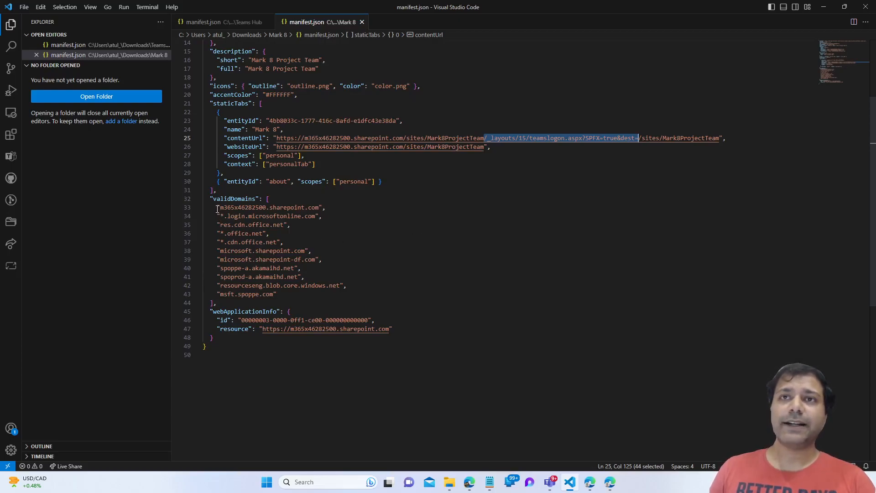
{"action": "left_click_drag", "start_coordinate": [217, 208], "coordinate": [343, 293]}
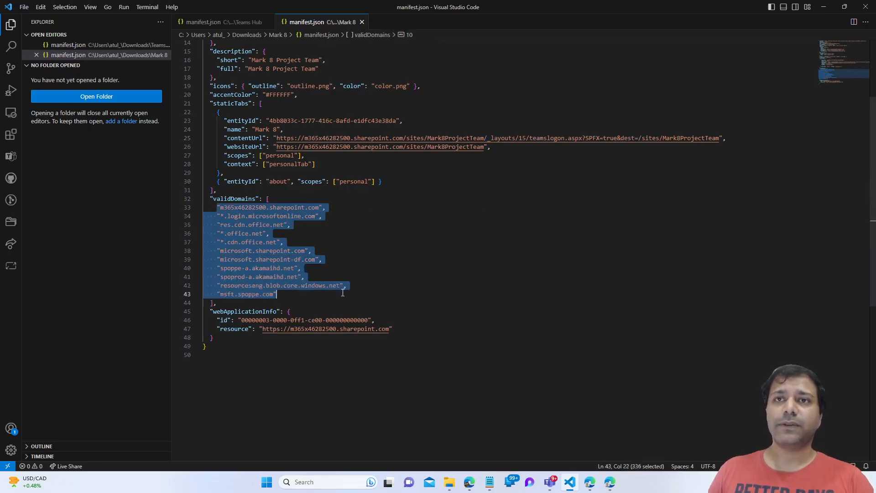
{"action": "left_click", "coordinate": [411, 303]}
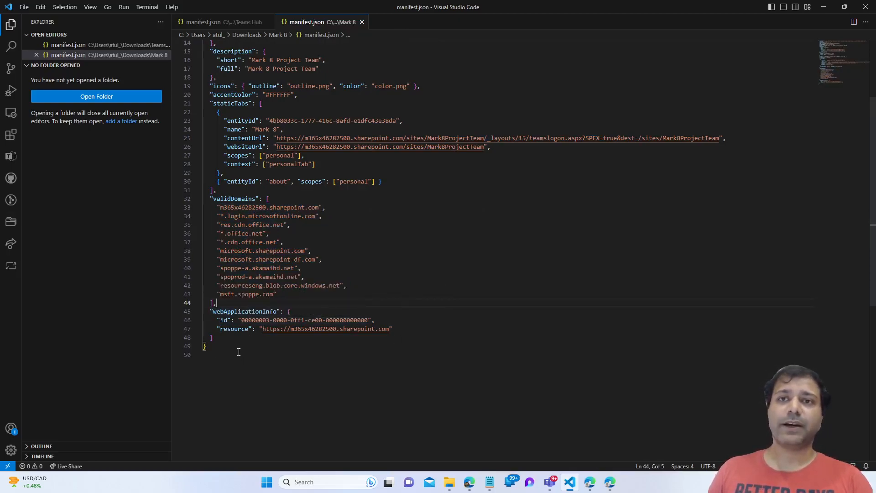
{"action": "left_click_drag", "start_coordinate": [241, 320], "coordinate": [368, 321]}
{"action": "left_click", "coordinate": [288, 361]}
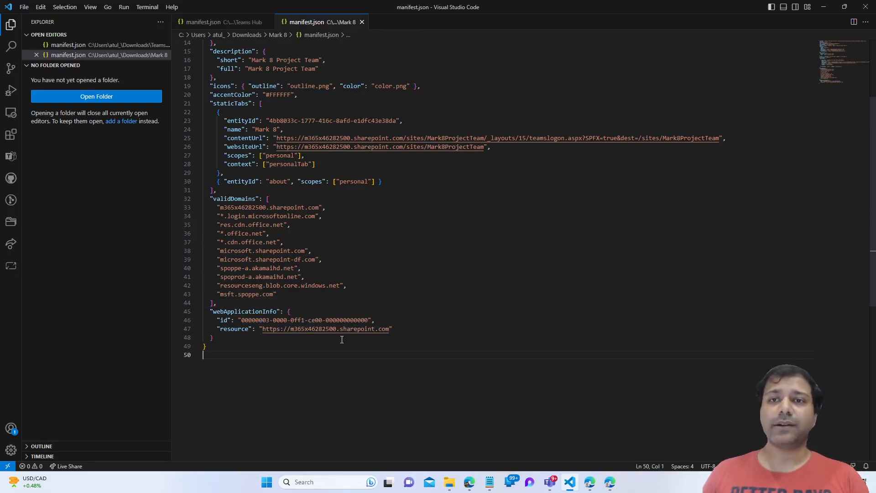
{"action": "left_click", "coordinate": [444, 320]}
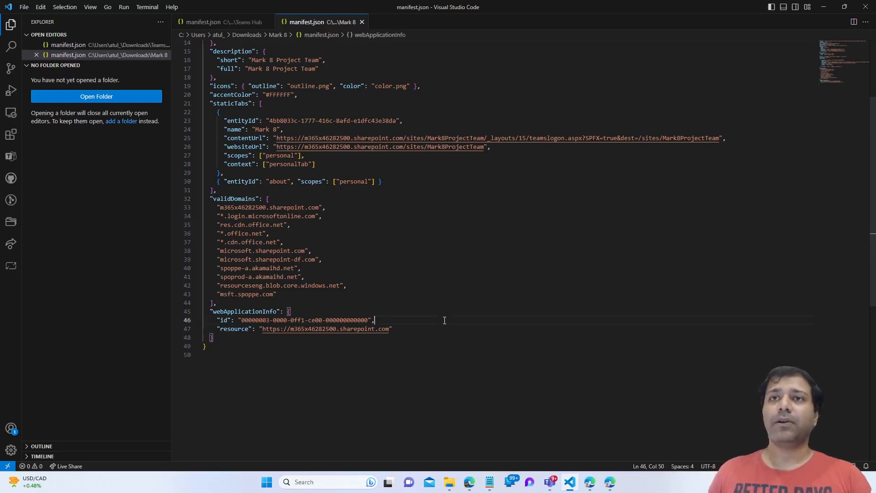
- In File Explorer, compress color.png, manifest.json and outline.png from the Mark 8 folder into a ZIP file named Mark 8.zip
{"action": "left_click", "coordinate": [450, 482]}
{"action": "left_click", "coordinate": [369, 302]}
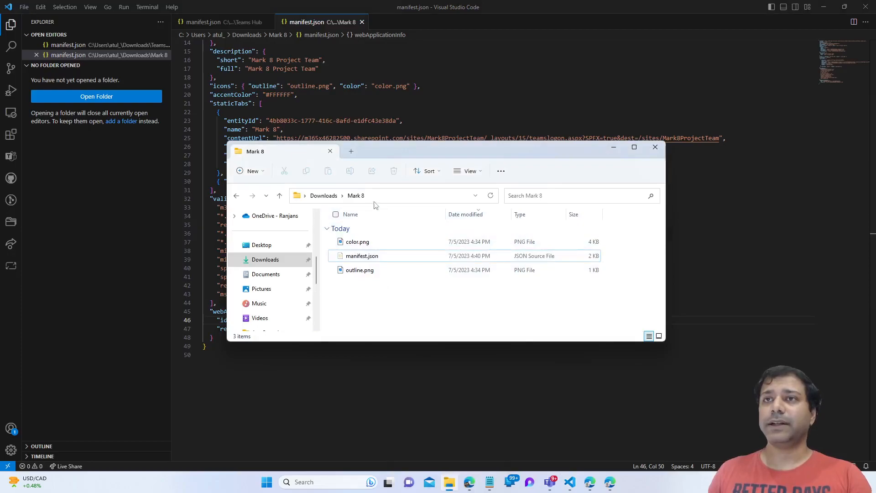
{"action": "right_click", "coordinate": [378, 292]}
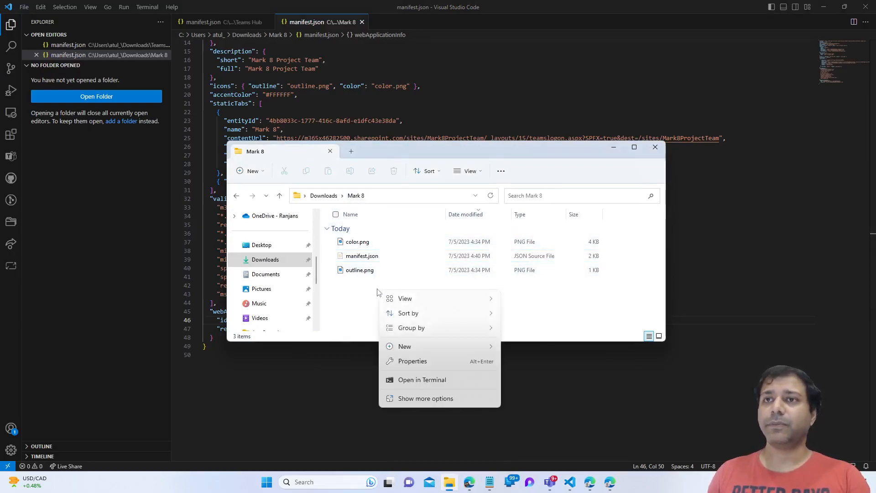
{"action": "left_click_drag", "start_coordinate": [366, 292], "coordinate": [363, 239]}
{"action": "right_click", "coordinate": [361, 260]}
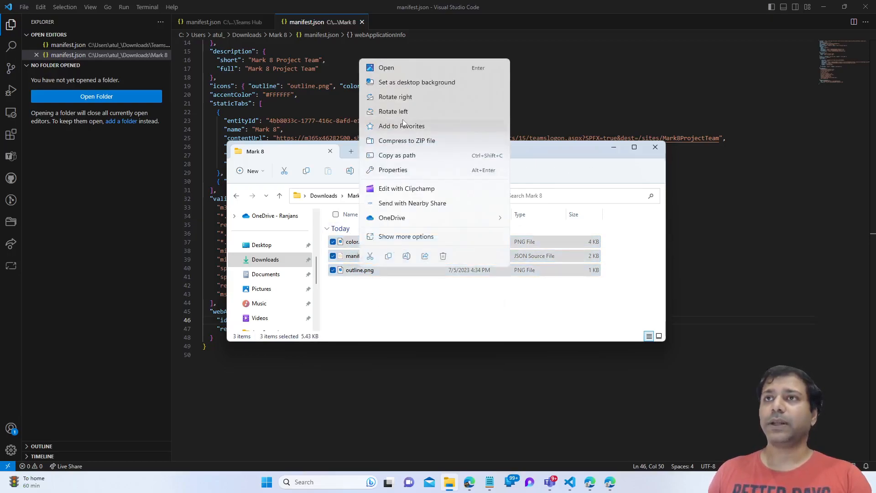
{"action": "left_click", "coordinate": [402, 141]}
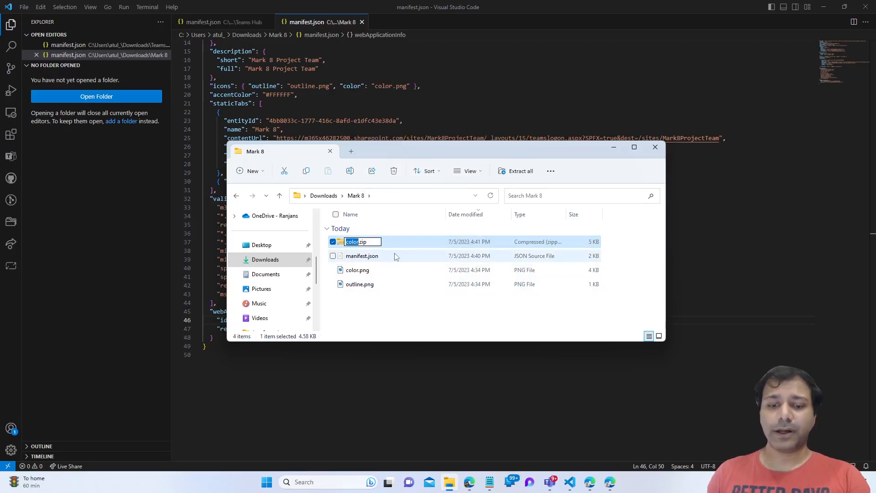
{"action": "type", "text": "Mark 8"}
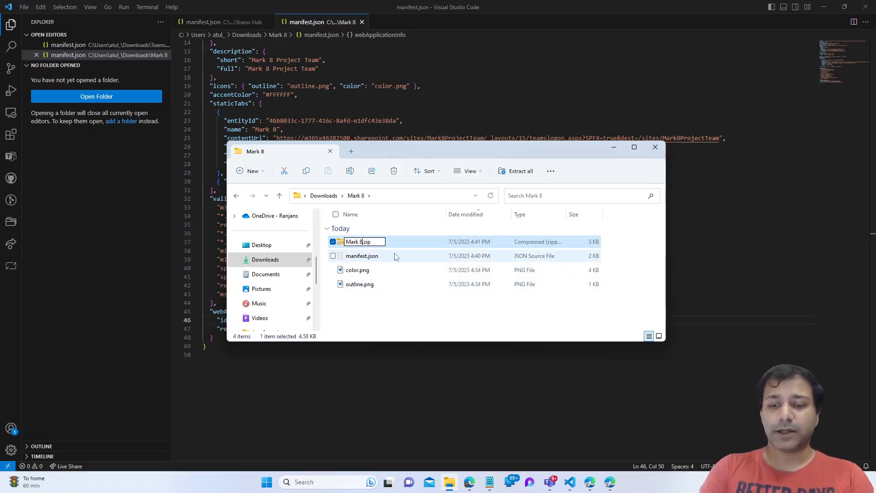
{"action": "key", "text": "Return"}
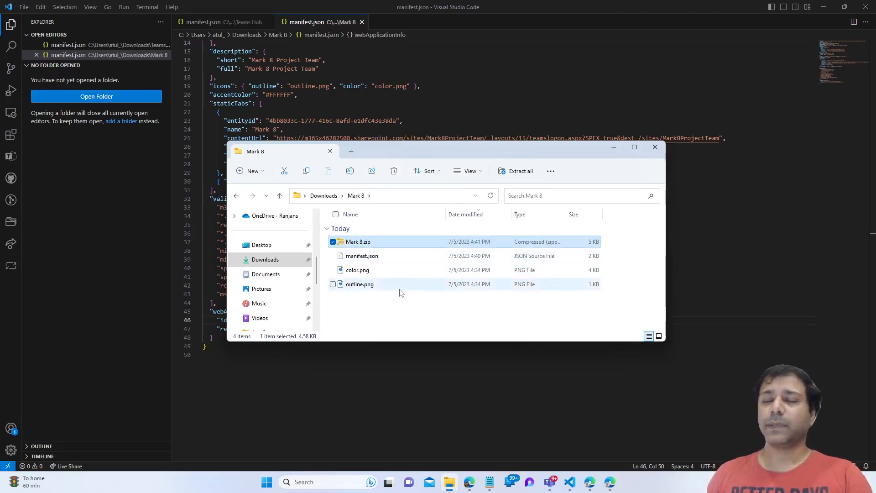
{"action": "left_click", "coordinate": [398, 307]}
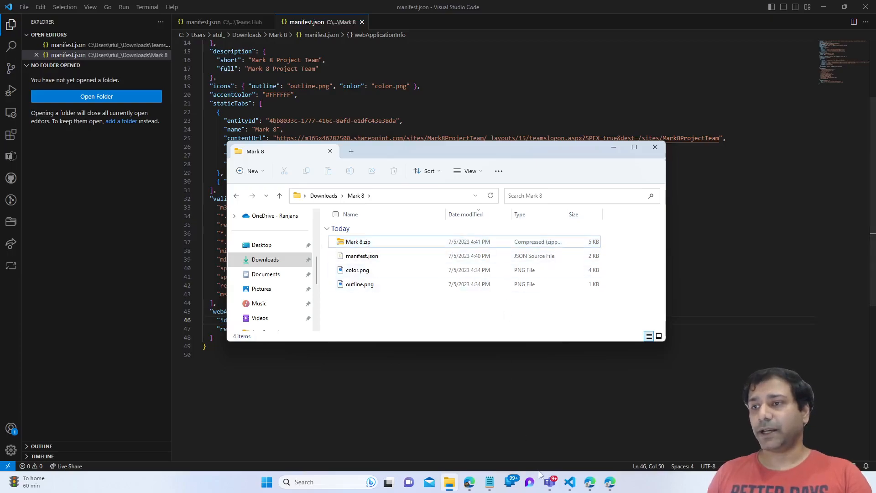
- Switch to the Developer Portal in the browser and return to the list of apps
{"action": "left_click", "coordinate": [611, 482]}
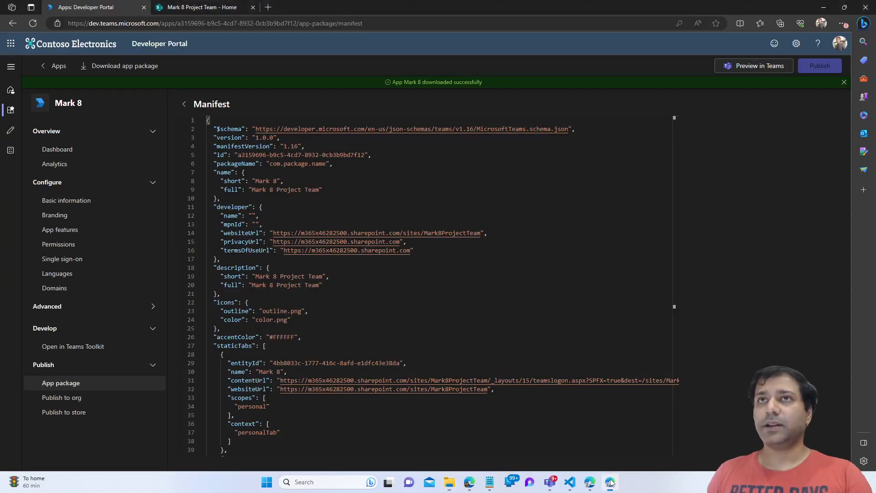
{"action": "left_click", "coordinate": [46, 68]}
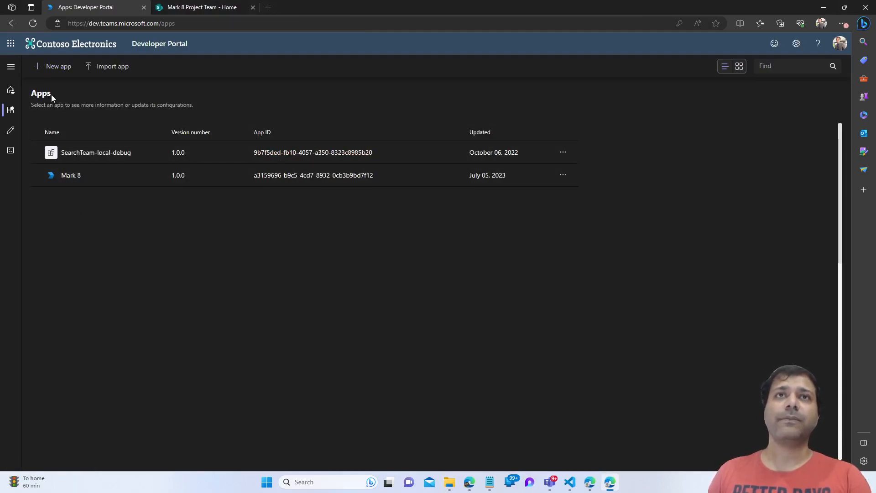
{"action": "left_click", "coordinate": [95, 68]}
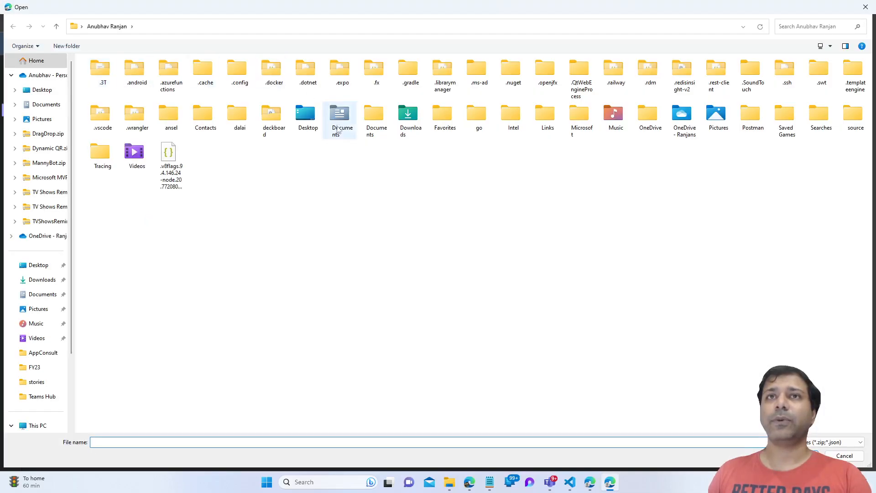
{"action": "left_click", "coordinate": [41, 279]}
{"action": "left_click", "coordinate": [108, 80]}
{"action": "double_click", "coordinate": [109, 80]}
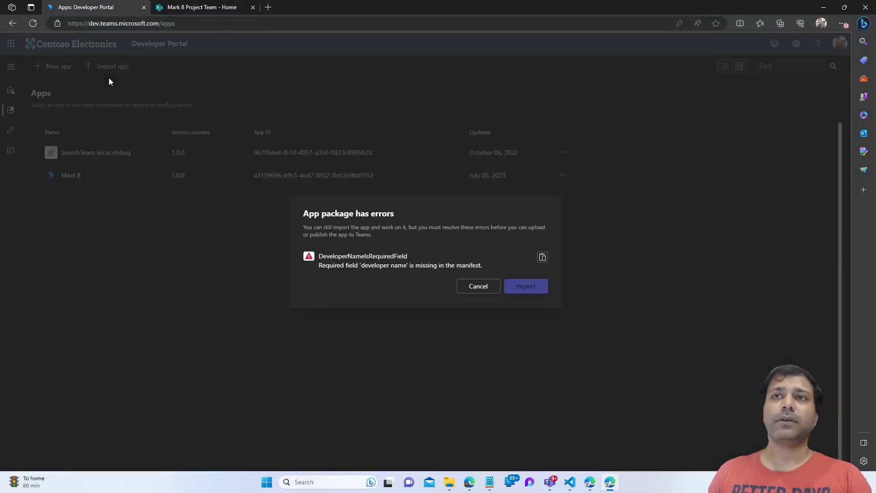
{"action": "left_click", "coordinate": [487, 287]}
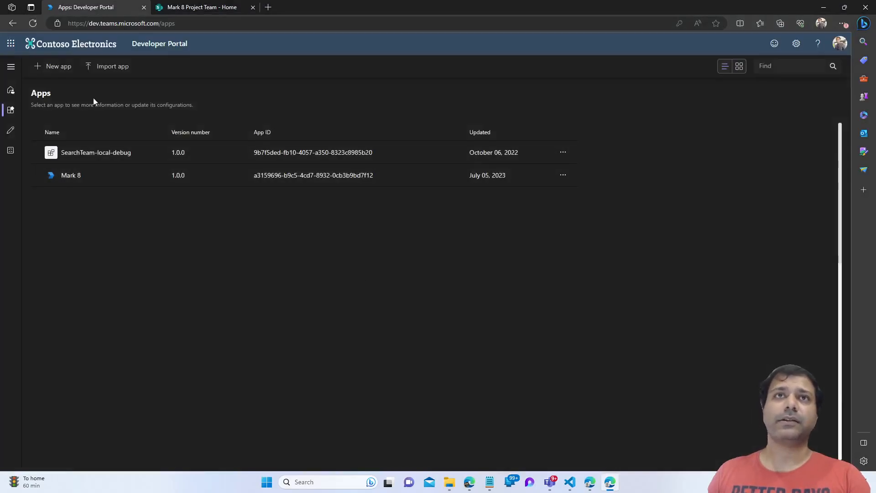
- Import Mark 8.zip from the Mark 8 folder in Downloads, replacing the existing Mark 8 app
{"action": "left_click", "coordinate": [111, 75]}
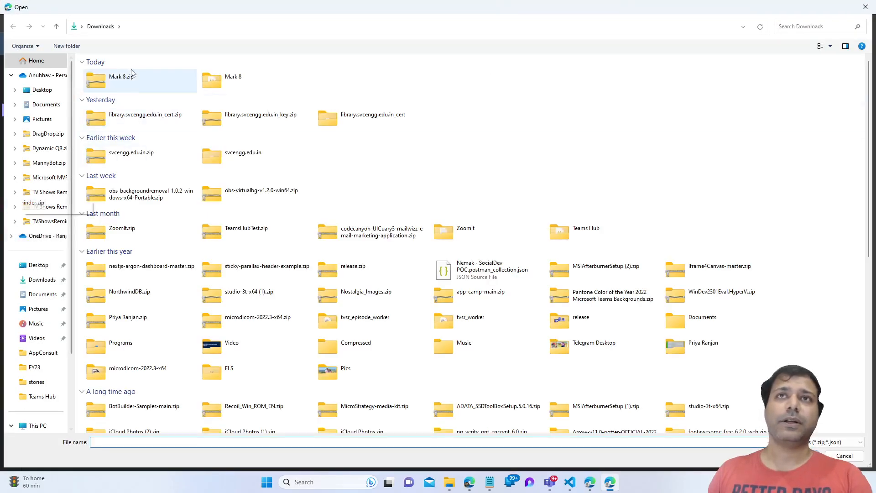
{"action": "double_click", "coordinate": [206, 75]}
{"action": "left_click", "coordinate": [101, 87]}
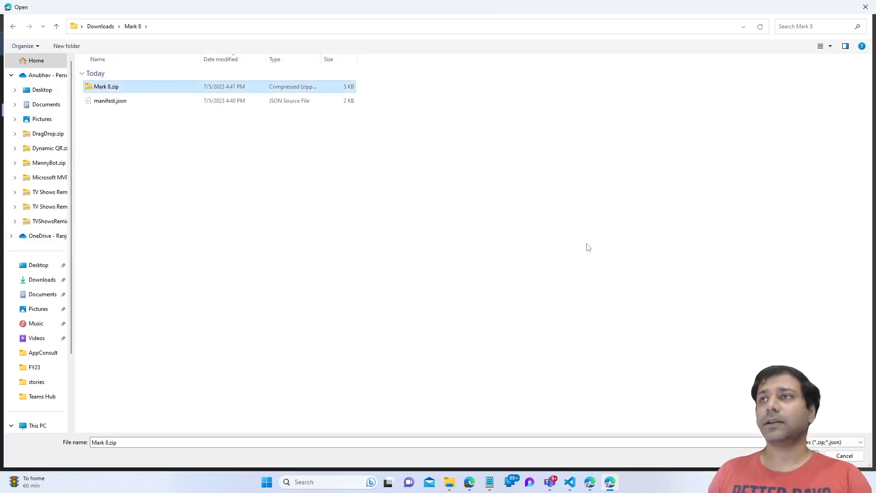
{"action": "key", "text": "Return"}
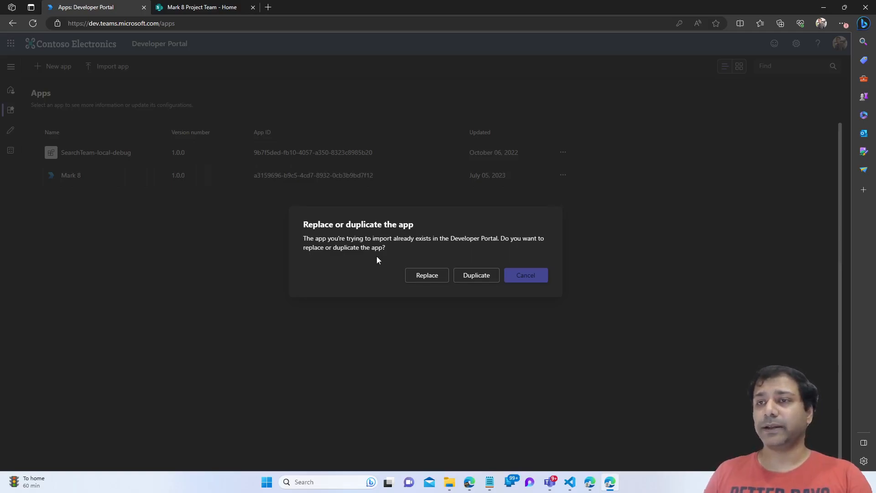
{"action": "left_click", "coordinate": [414, 278]}
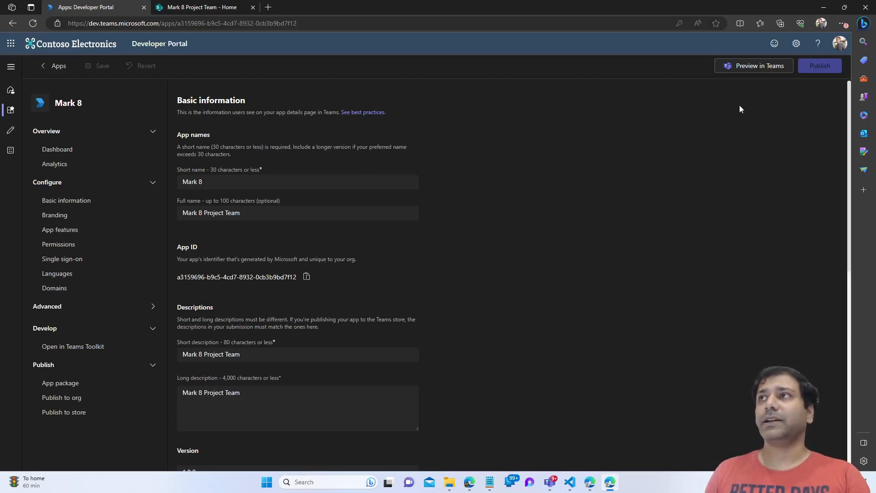
- Preview the Mark 8 app in the Teams desktop app, check its permissions notice and close the app details
{"action": "left_click", "coordinate": [766, 72]}
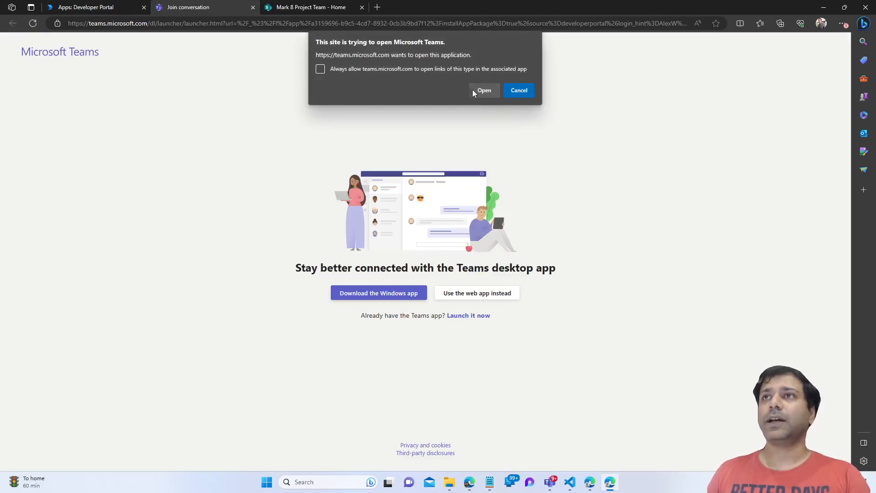
{"action": "left_click", "coordinate": [484, 91]}
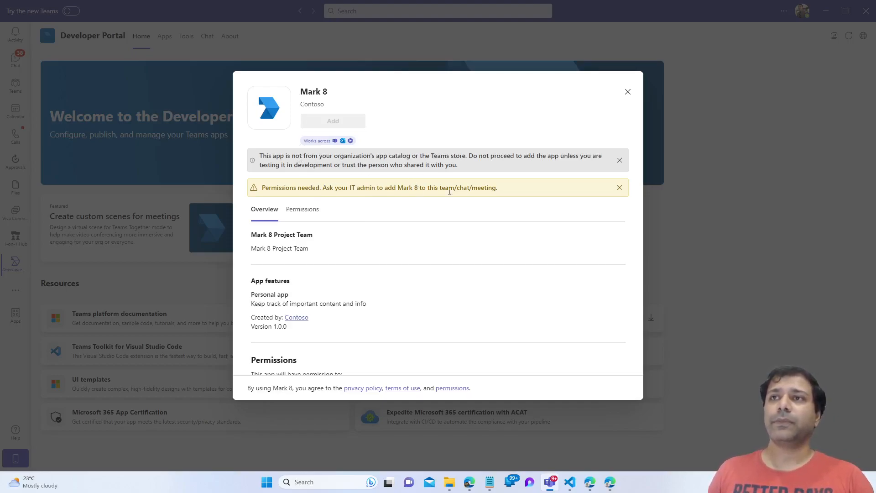
{"action": "mouse_move", "coordinate": [508, 194]}
{"action": "left_mouse_down"}
{"action": "mouse_move", "coordinate": [242, 192]}
{"action": "mouse_move", "coordinate": [525, 191]}
{"action": "left_mouse_up"}
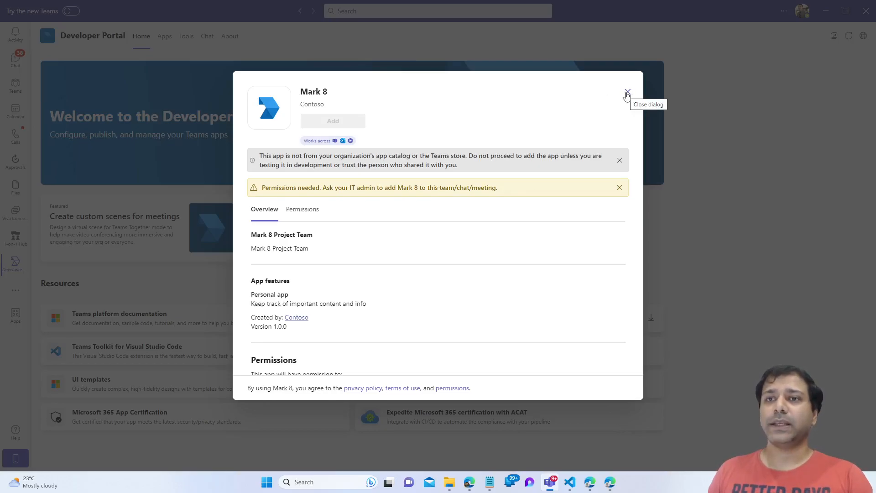
{"action": "left_click", "coordinate": [627, 94]}
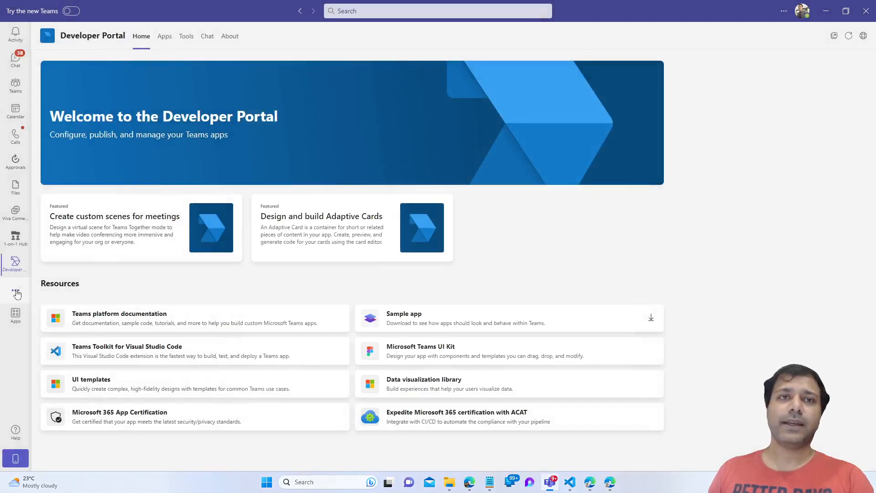
- Open the managed apps list in Teams, check which app upload options are offered and close the upload dialog
{"action": "left_click", "coordinate": [16, 293]}
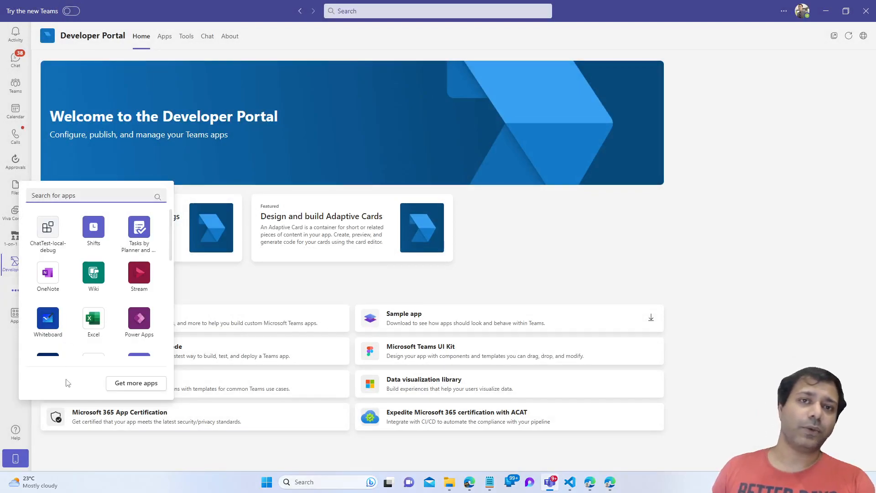
{"action": "left_click", "coordinate": [16, 432]}
{"action": "left_click", "coordinate": [14, 316]}
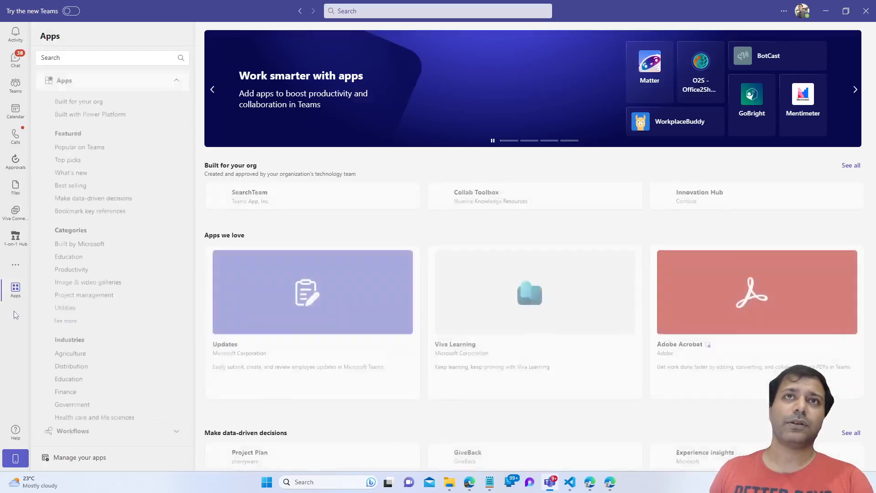
{"action": "left_click", "coordinate": [65, 457]}
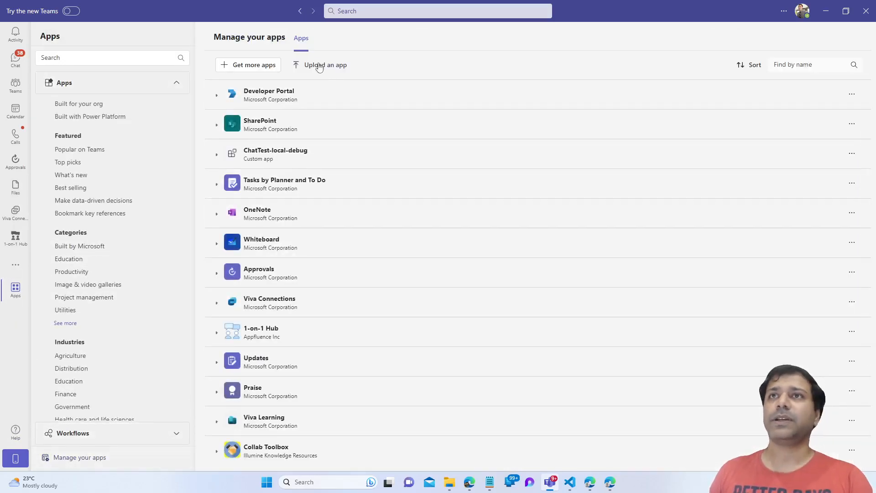
{"action": "left_click", "coordinate": [319, 65]}
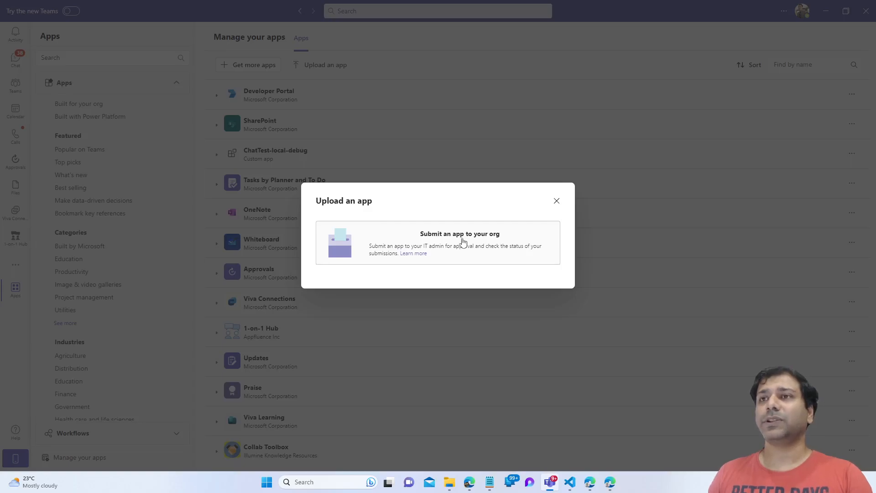
{"action": "left_click", "coordinate": [555, 202]}
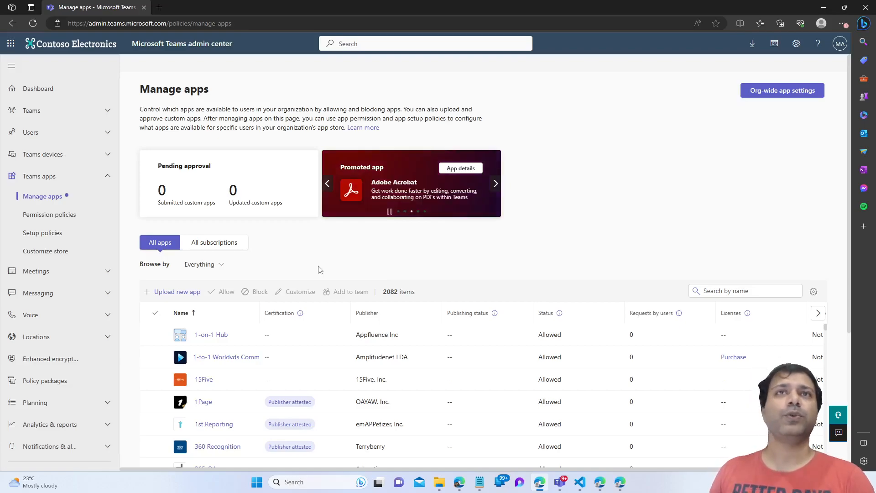
- Upload the Mark 8 package from its folder in Downloads as a new app in the Teams admin center and dismiss the completion dialog
{"action": "left_click", "coordinate": [186, 291]}
{"action": "left_click", "coordinate": [425, 325]}
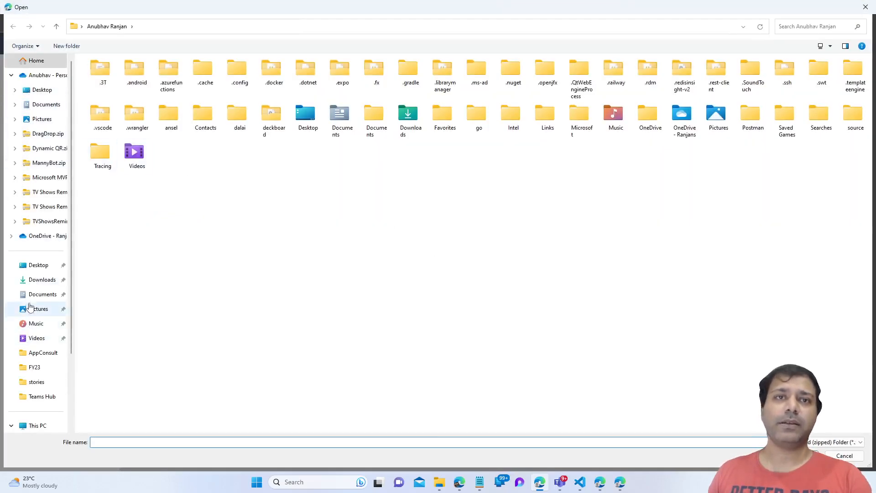
{"action": "left_click", "coordinate": [42, 280]}
{"action": "double_click", "coordinate": [213, 80]}
{"action": "left_click", "coordinate": [215, 86]}
{"action": "left_click", "coordinate": [800, 456]}
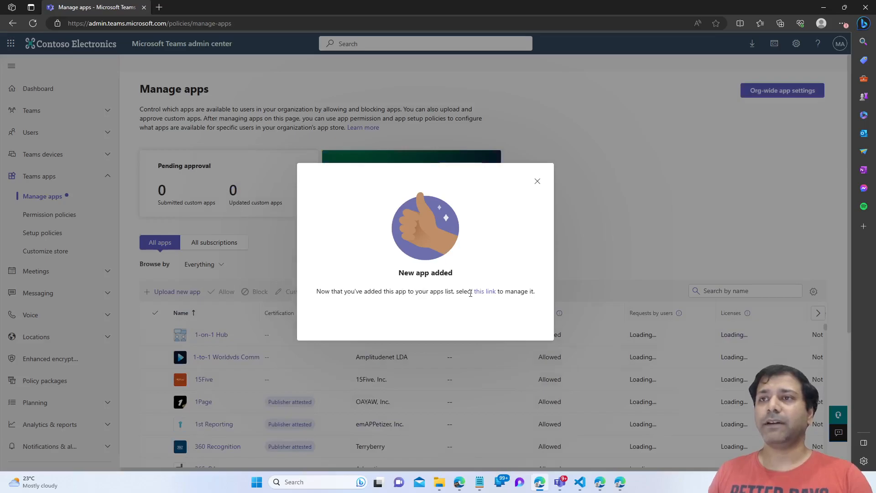
{"action": "left_click", "coordinate": [539, 182]}
- Search the managed apps for "Mark" and open the details of the Mark 8 app
{"action": "scroll", "coordinate": [424, 398], "scroll_direction": "down", "scroll_amount": 2}
{"action": "scroll", "coordinate": [424, 397], "scroll_direction": "down", "scroll_amount": 3}
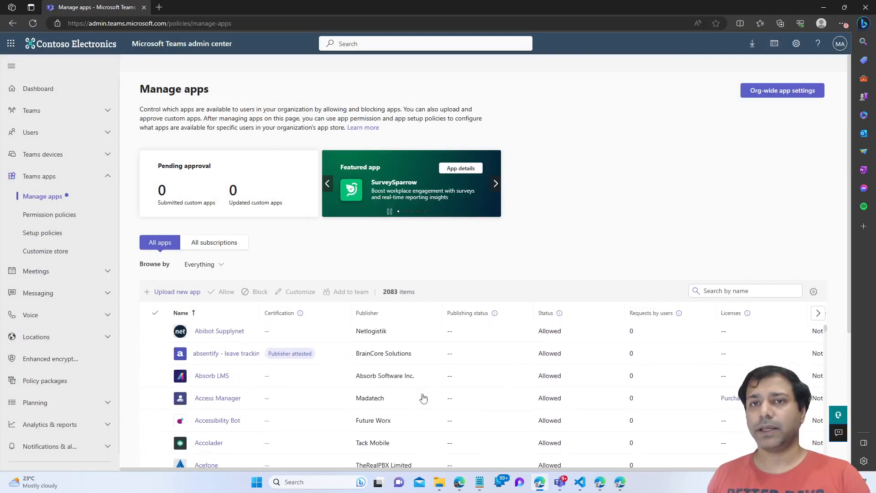
{"action": "scroll", "coordinate": [424, 398], "scroll_direction": "down", "scroll_amount": 3}
{"action": "left_click", "coordinate": [715, 291]}
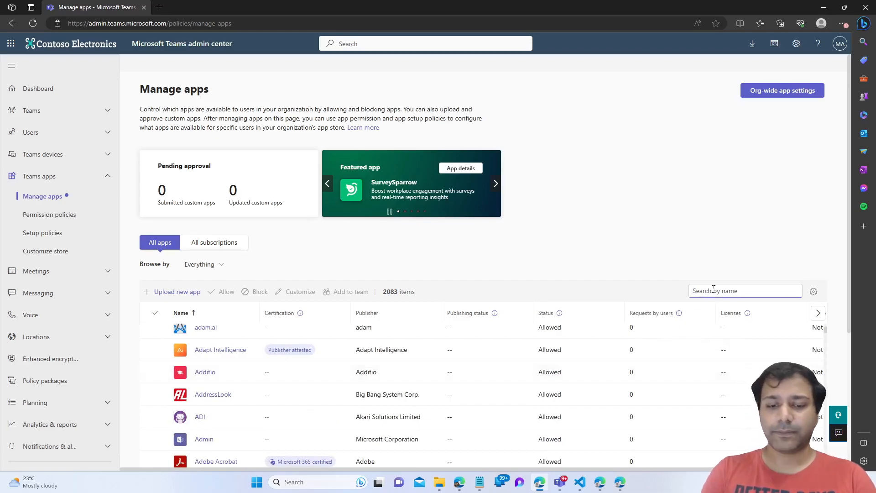
{"action": "type", "text": "Mark"}
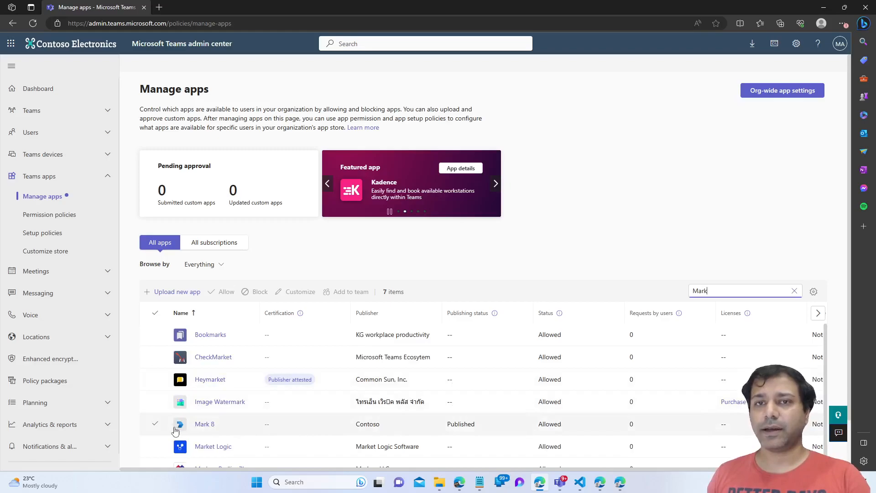
{"action": "left_click", "coordinate": [204, 424]}
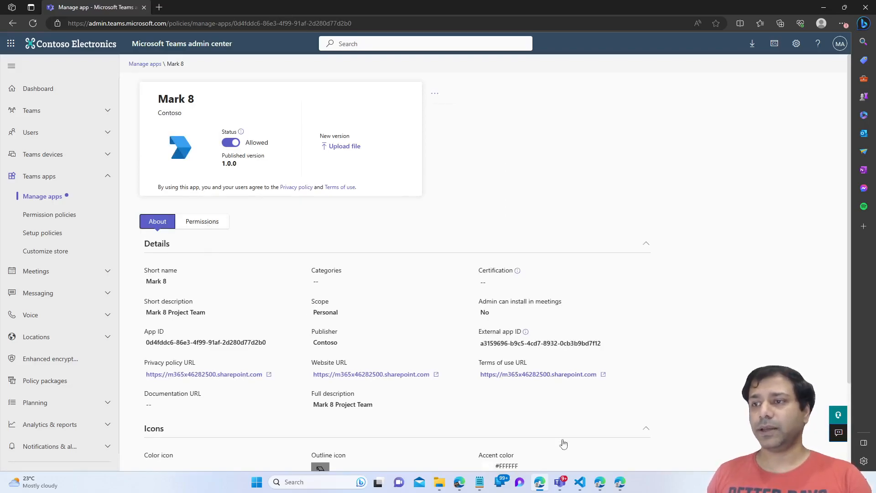
- Switch to the Teams desktop app and check the apps built for the organization for Mark 8
{"action": "mouse_move", "coordinate": [625, 483]}
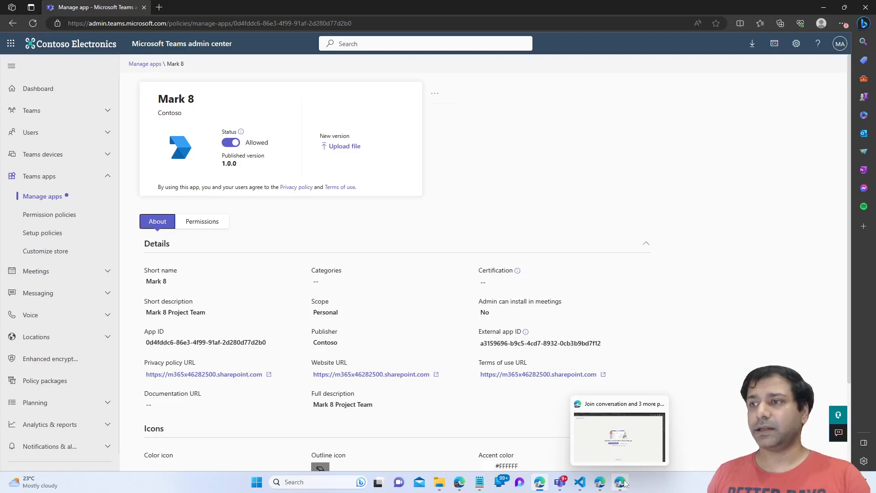
{"action": "left_click", "coordinate": [560, 482]}
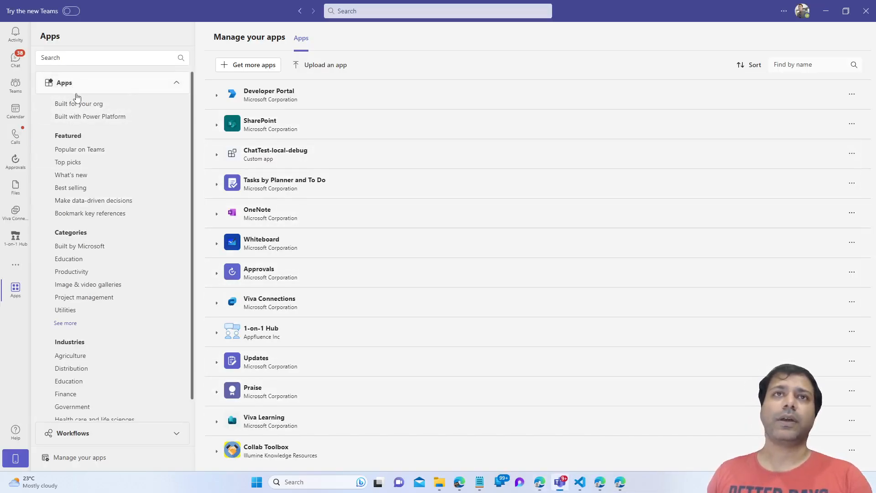
{"action": "left_click", "coordinate": [96, 106]}
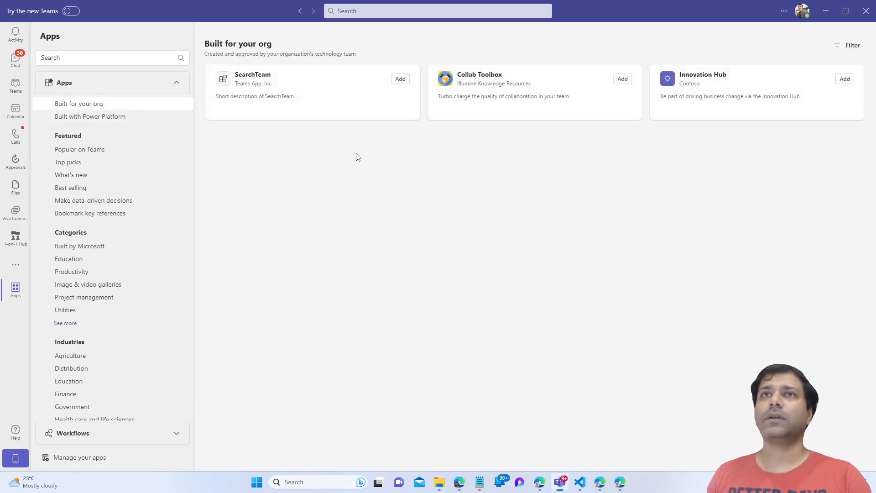
{"action": "left_click", "coordinate": [66, 118]}
{"action": "left_click", "coordinate": [99, 106]}
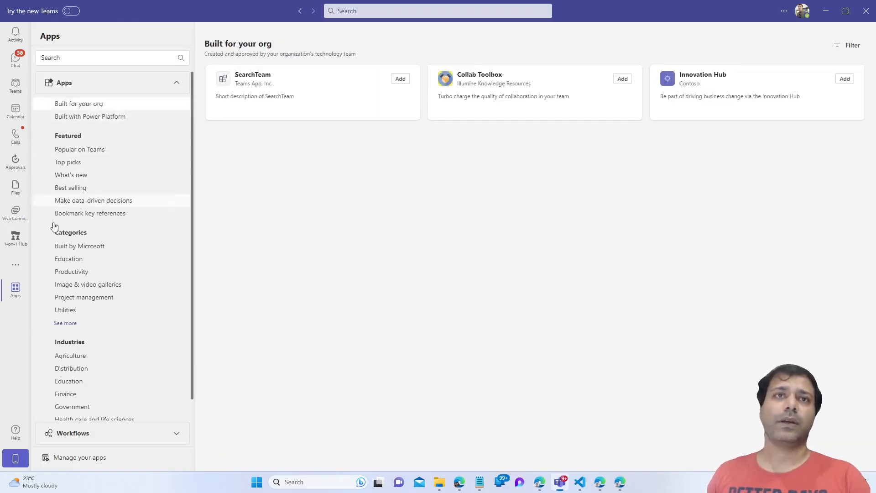
- Search the Teams app store for "Mark 8", check the managed apps list and return to the admin center
{"action": "left_click", "coordinate": [80, 53]}
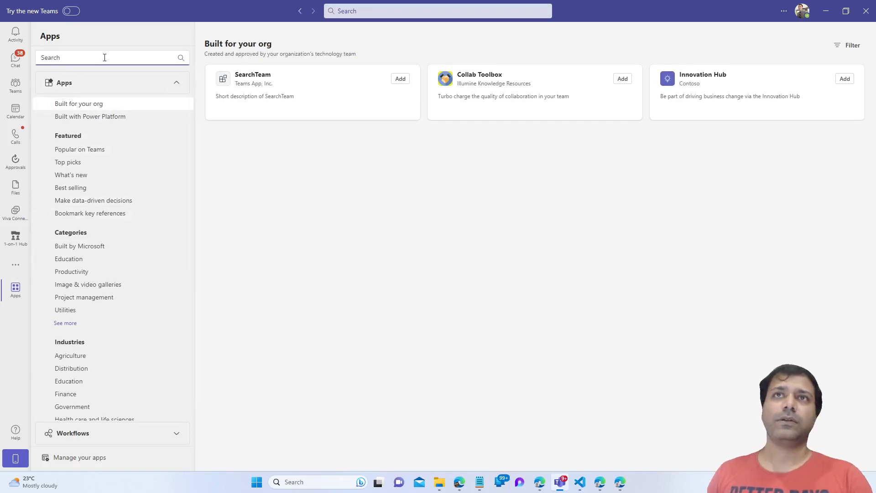
{"action": "type", "text": "Mark 8"}
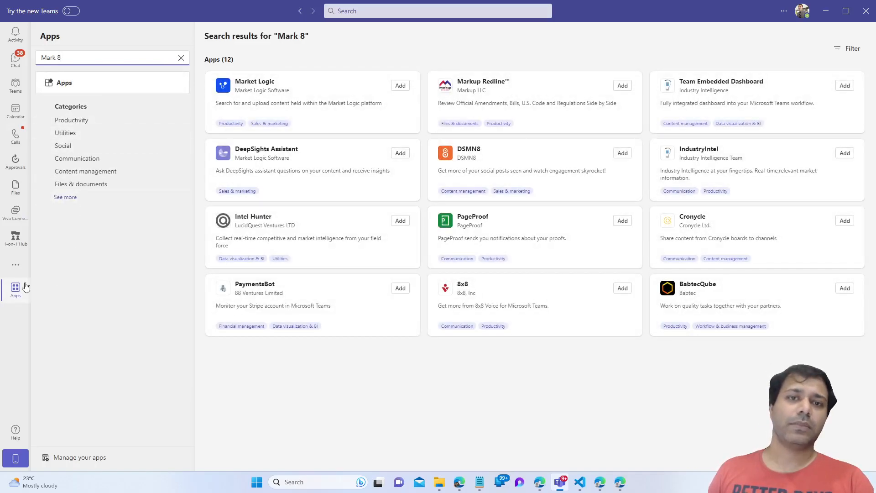
{"action": "left_click", "coordinate": [75, 458]}
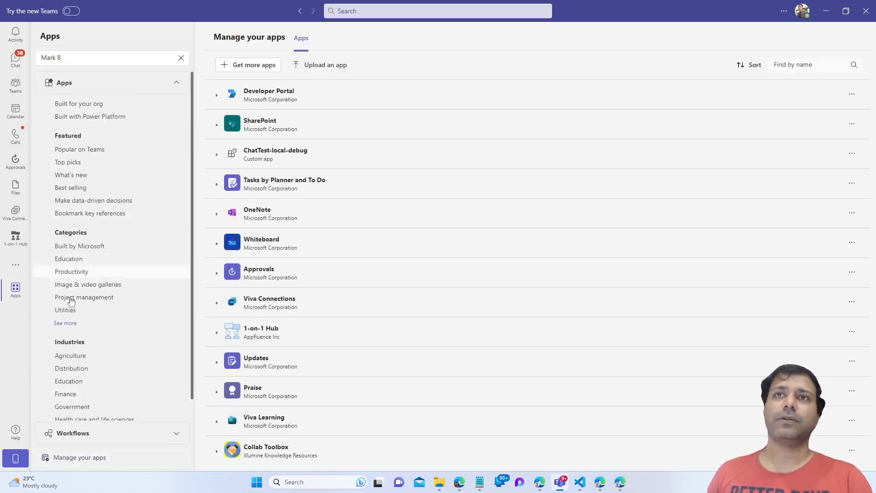
{"action": "left_click", "coordinate": [826, 20]}
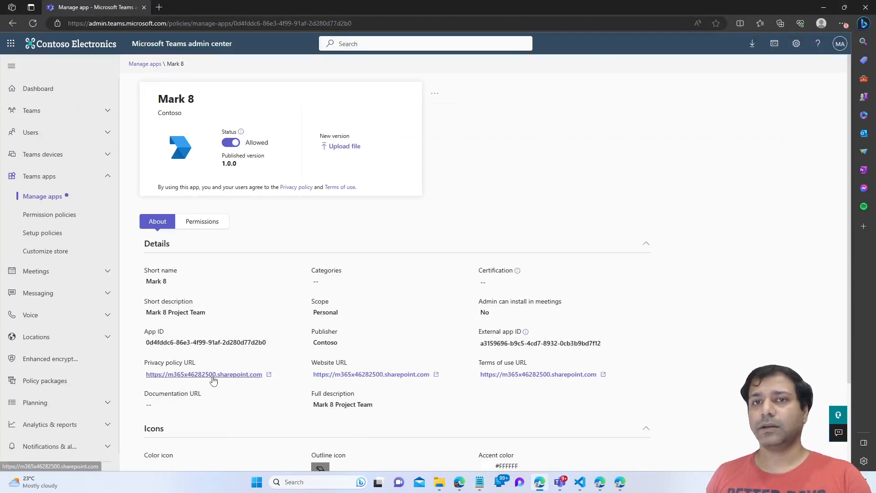
- Review the Mark 8 app details, return to the app list, search for "Mark" and reopen Mark 8
{"action": "scroll", "coordinate": [425, 402], "scroll_direction": "down", "scroll_amount": 2}
{"action": "scroll", "coordinate": [429, 358], "scroll_direction": "up", "scroll_amount": 3}
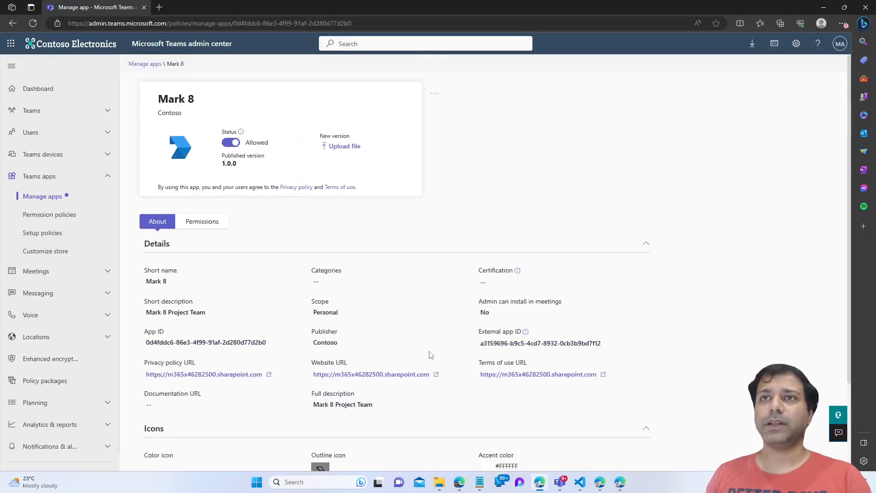
{"action": "key", "text": "alt+Left"}
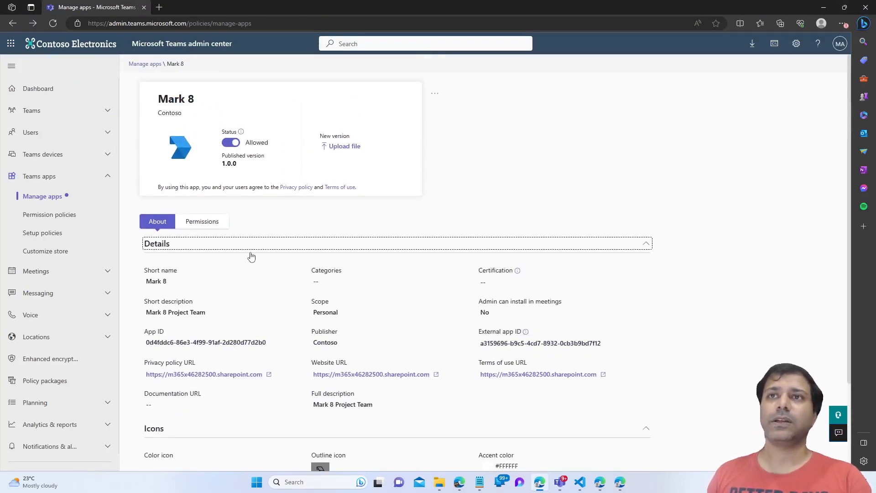
{"action": "scroll", "coordinate": [225, 425], "scroll_direction": "down", "scroll_amount": 3}
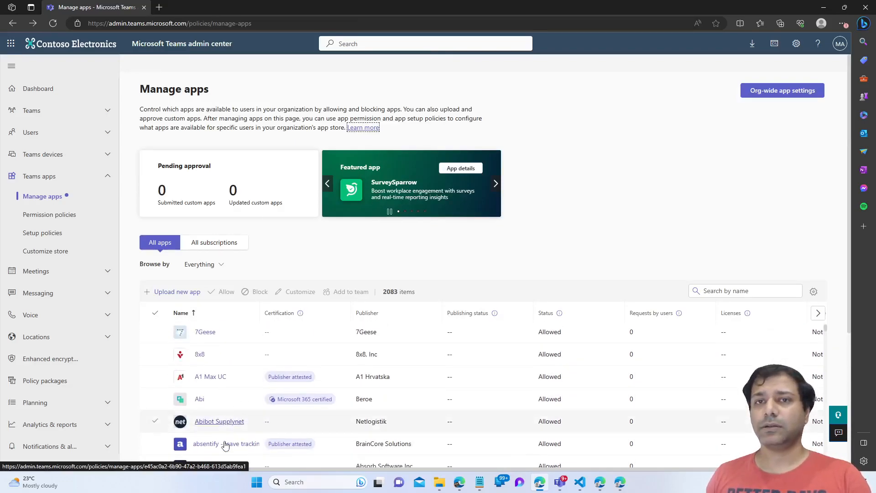
{"action": "left_click", "coordinate": [739, 292]}
{"action": "type", "text": "Mark"}
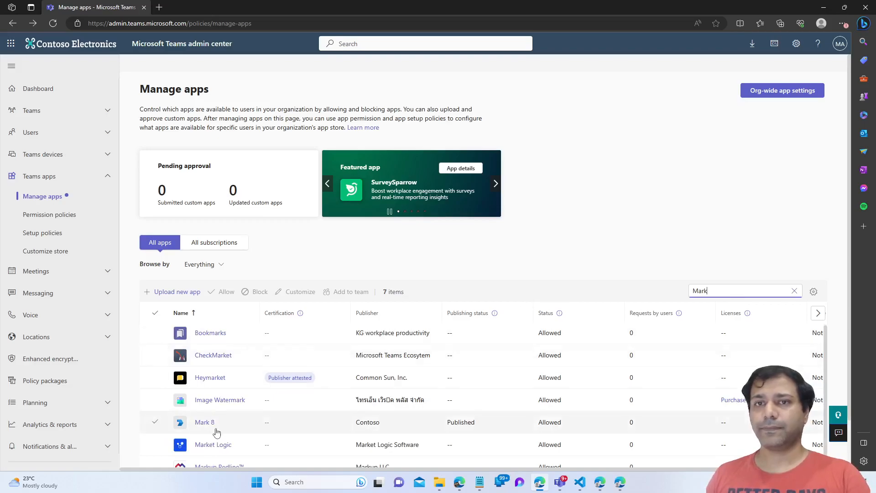
{"action": "left_click", "coordinate": [204, 422]}
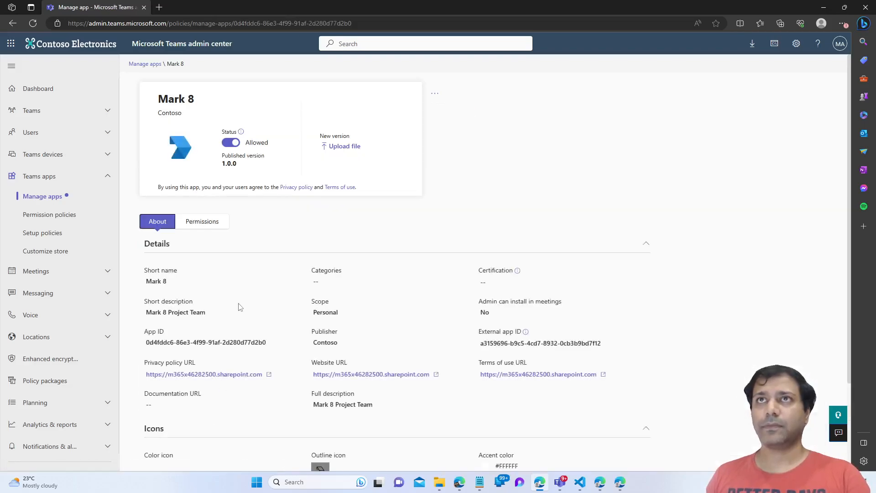
- Return to the app list, find Mark 8 by searching for "Mark" and allow it for users, leaving it unselected
{"action": "key", "text": "alt+Left"}
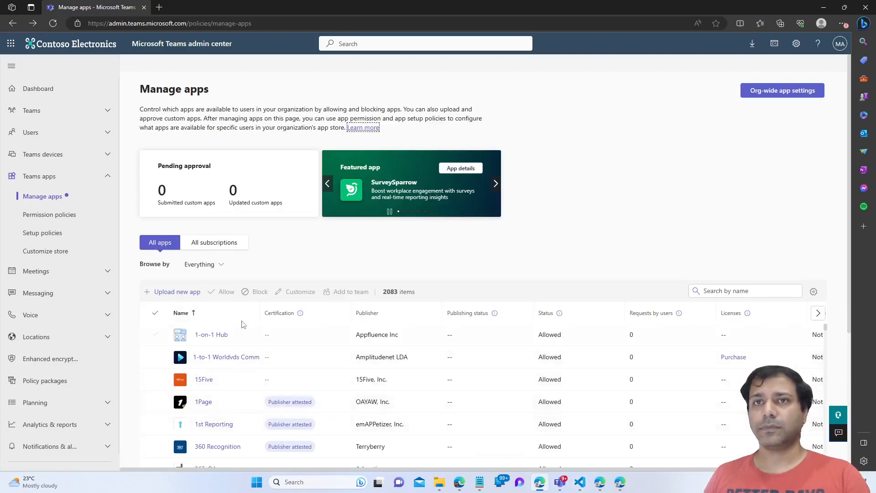
{"action": "left_click", "coordinate": [724, 292]}
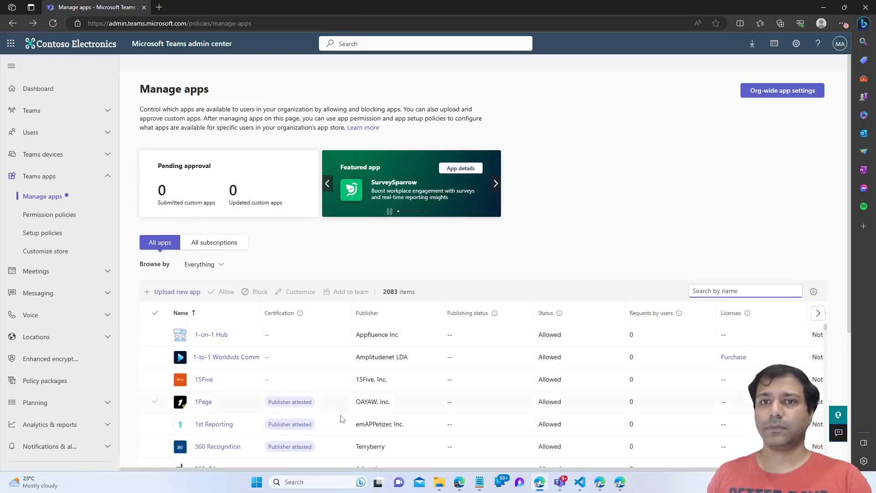
{"action": "type", "text": "Mark"}
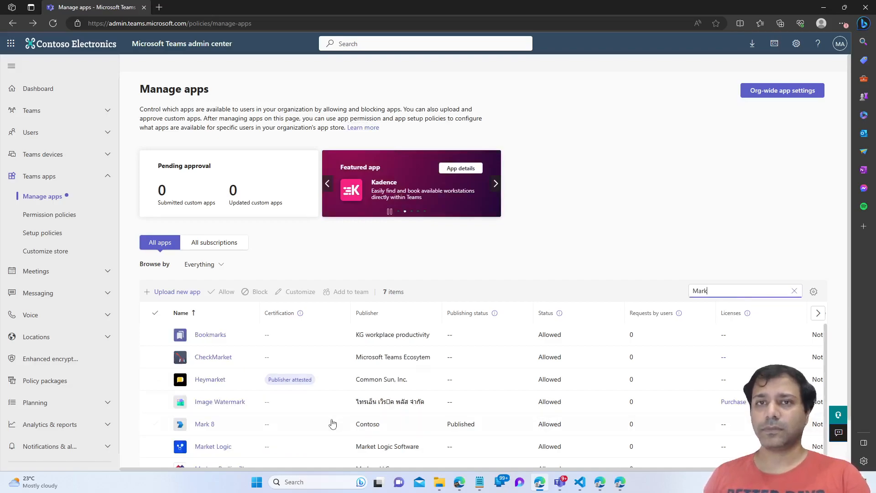
{"action": "left_click", "coordinate": [157, 425]}
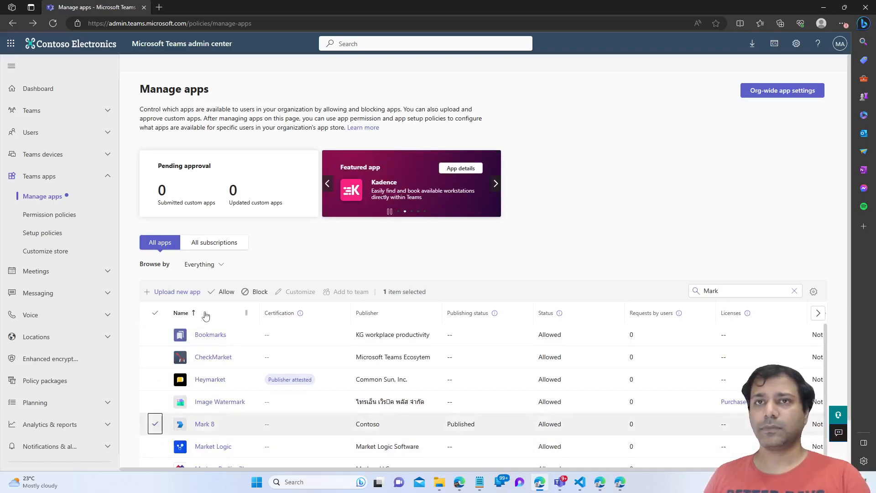
{"action": "left_click", "coordinate": [225, 293]}
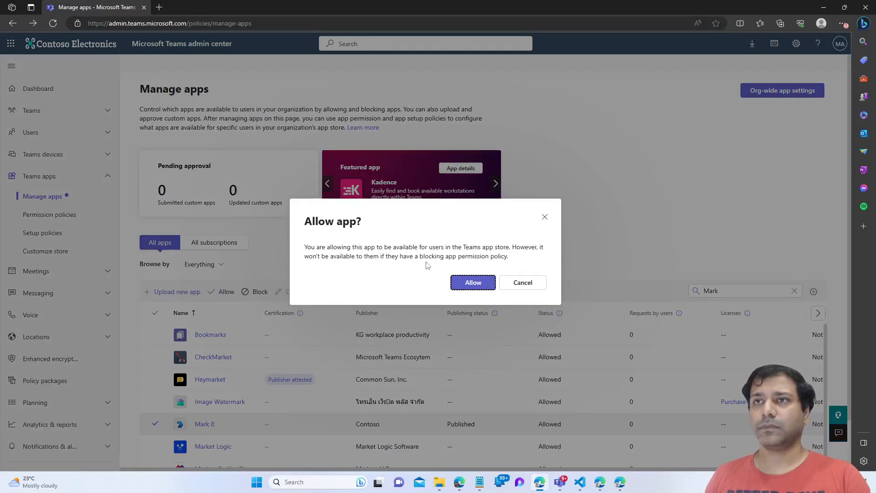
{"action": "left_click", "coordinate": [473, 285]}
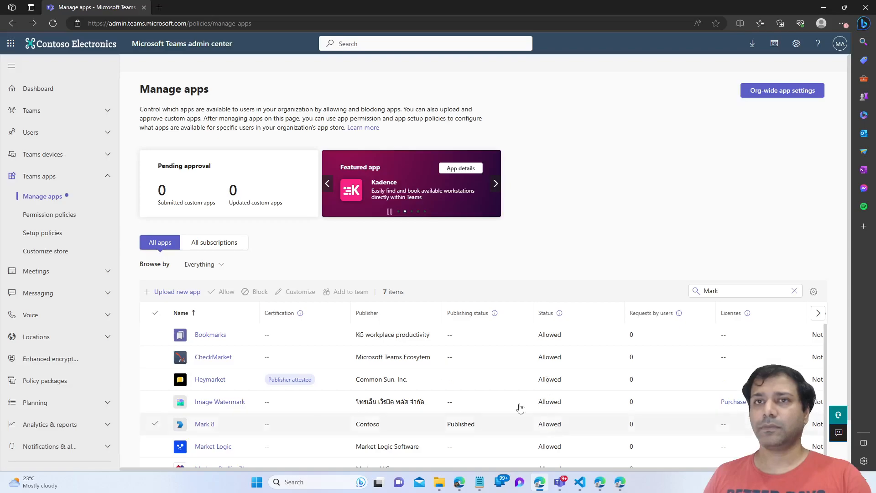
{"action": "left_click", "coordinate": [157, 427]}
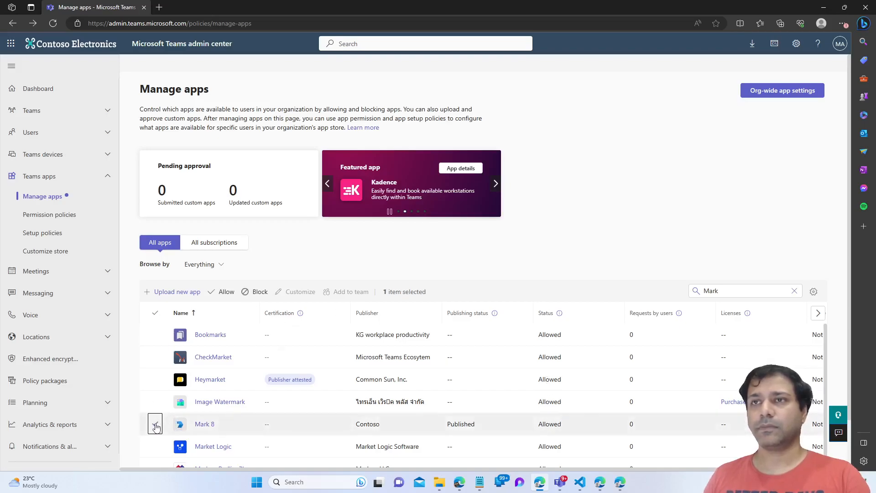
{"action": "left_click", "coordinate": [157, 427]}
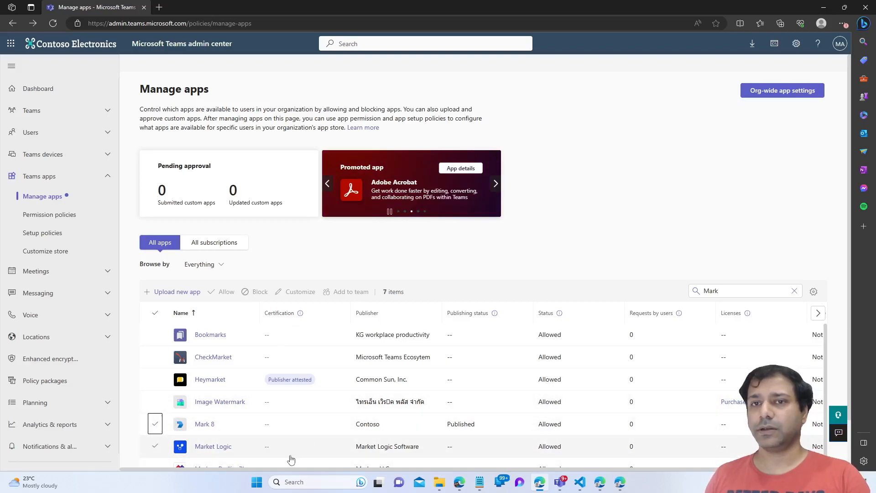
{"action": "mouse_move", "coordinate": [620, 482]}
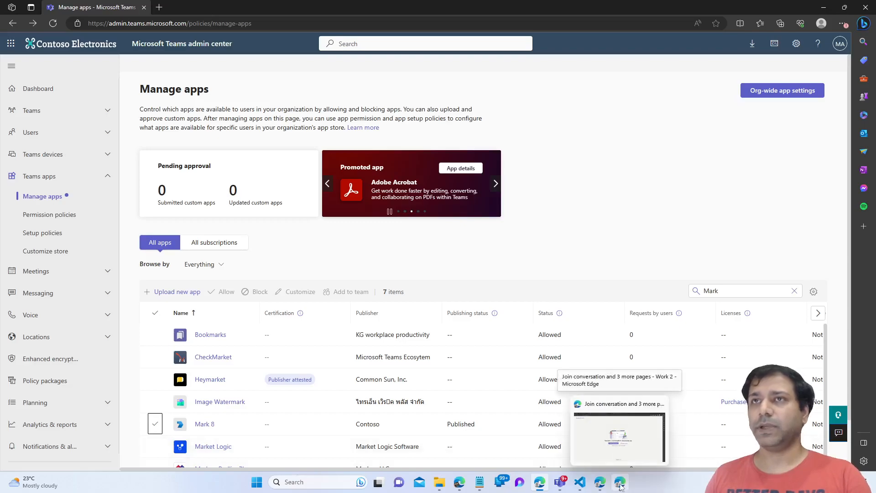
{"action": "left_click", "coordinate": [654, 393]}
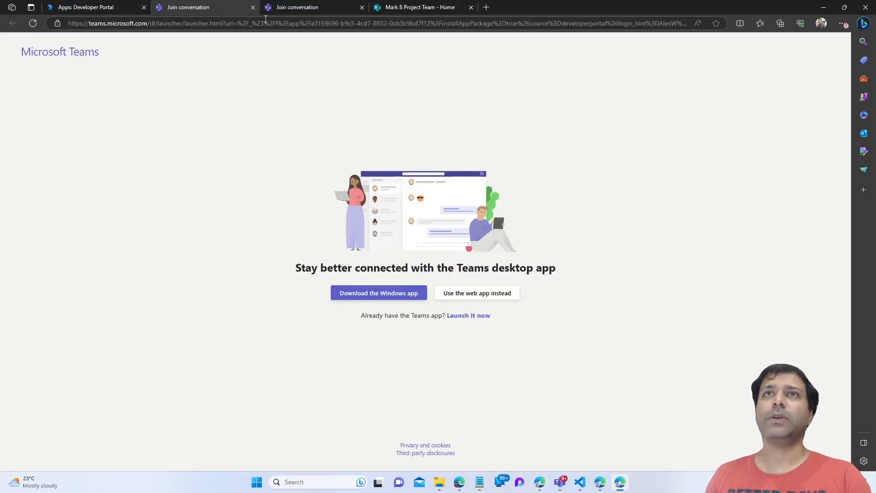
{"action": "left_click", "coordinate": [247, 24]}
{"action": "type", "text": "teams."}
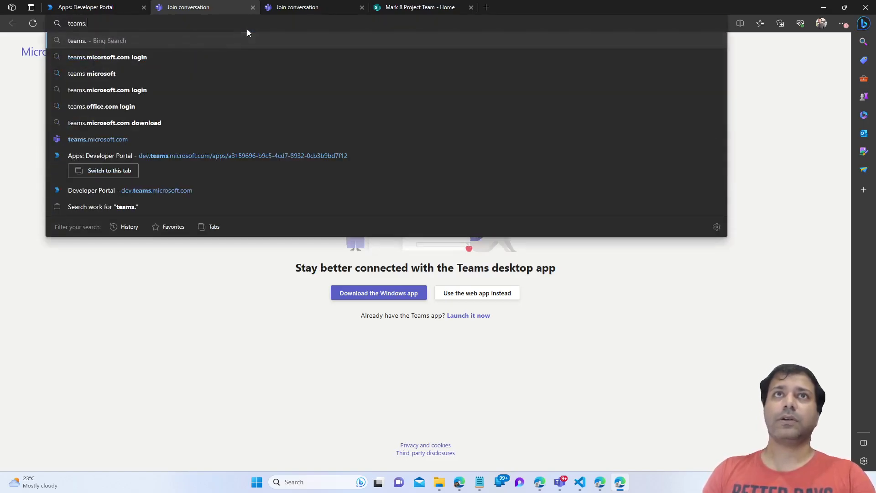
{"action": "key", "text": "ctrl+a"}
{"action": "key", "text": "Escape"}
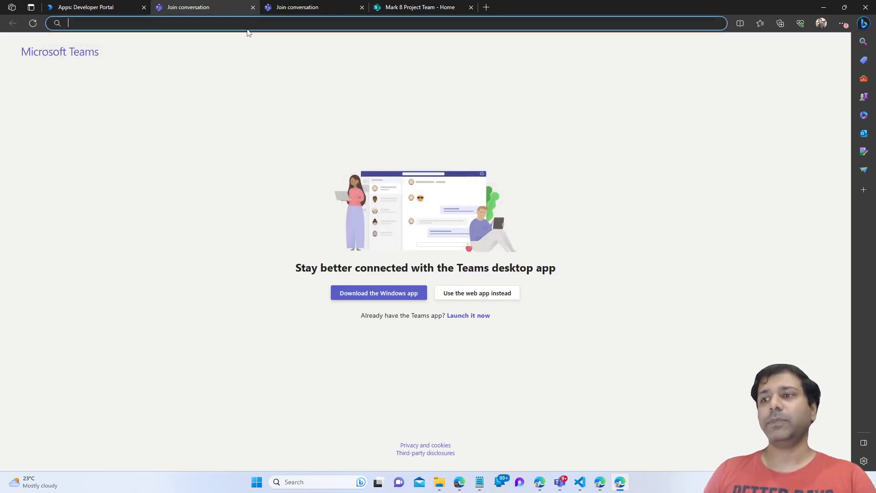
- Switch to the other Edge profile's Developer Portal window, open a new tab and sign in by entering the account password
{"action": "left_click", "coordinate": [600, 482]}
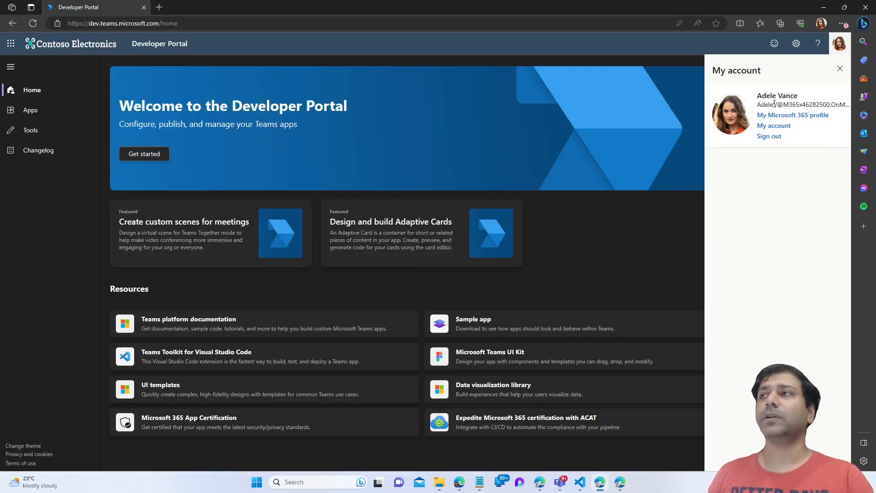
{"action": "left_click", "coordinate": [159, 8]}
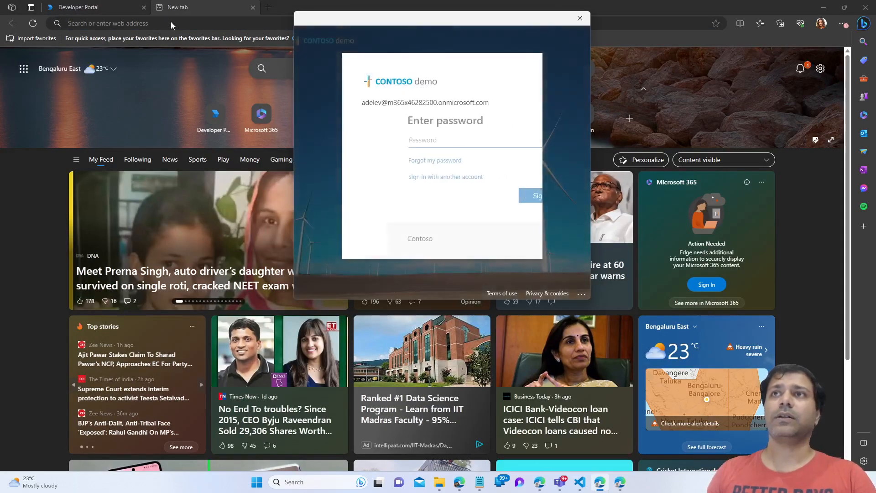
{"action": "type", "text": "•"}
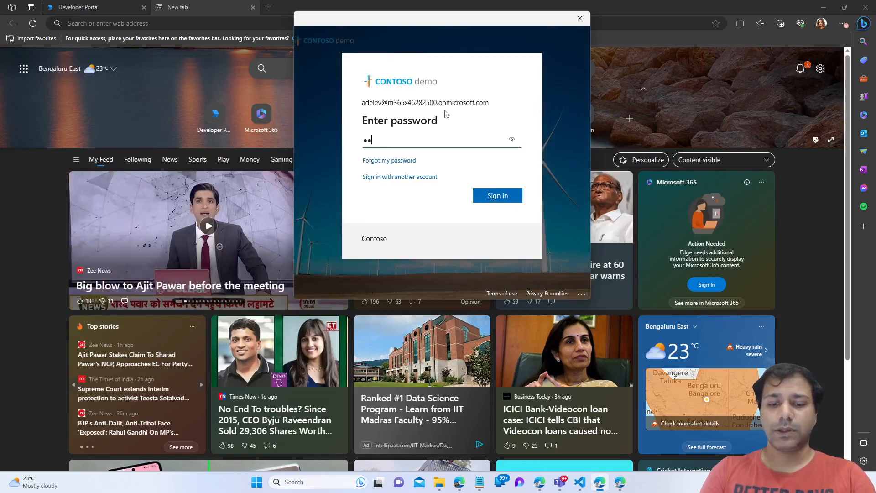
{"action": "type", "text": "••••••"}
{"action": "key", "text": "Return"}
{"action": "left_click", "coordinate": [363, 253]}
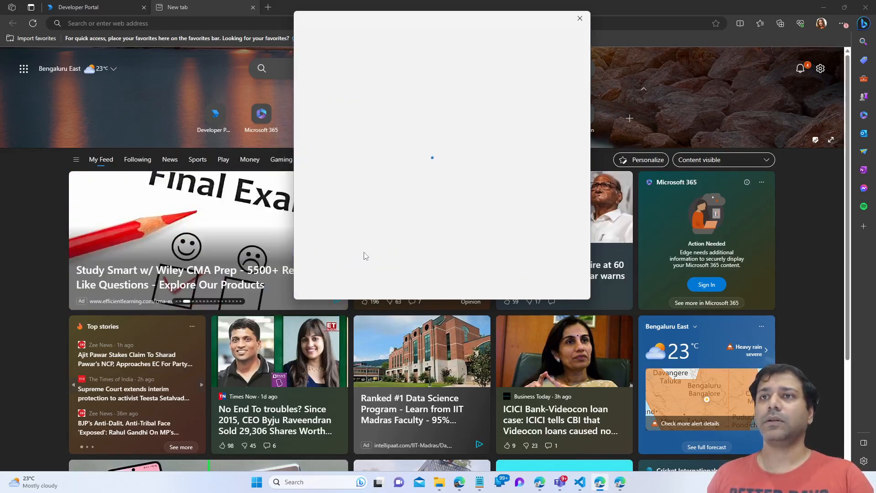
- Open Microsoft Teams on the web in the new tab and go to its app store
{"action": "left_click", "coordinate": [188, 24]}
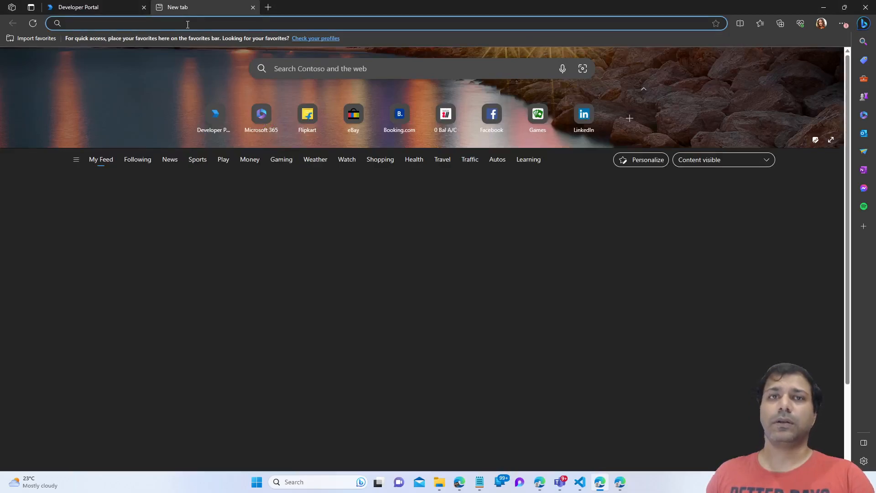
{"action": "type", "text": "teams"}
{"action": "key", "text": "Return"}
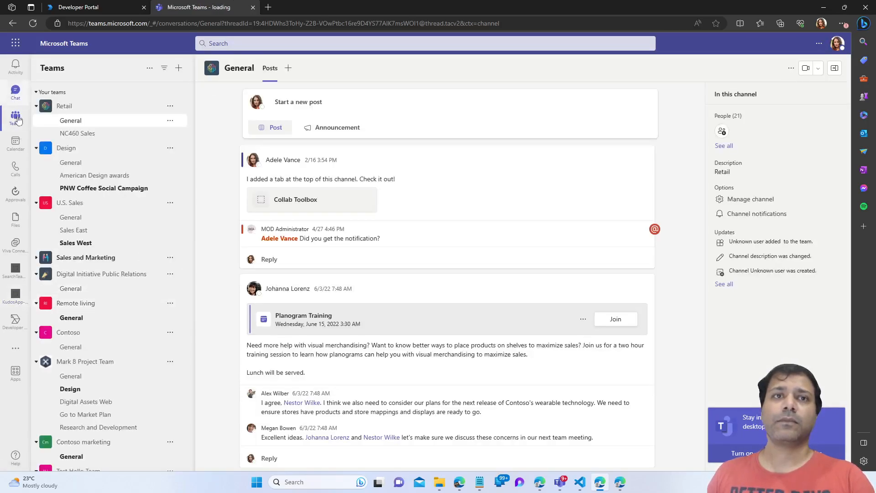
{"action": "left_click", "coordinate": [13, 352]}
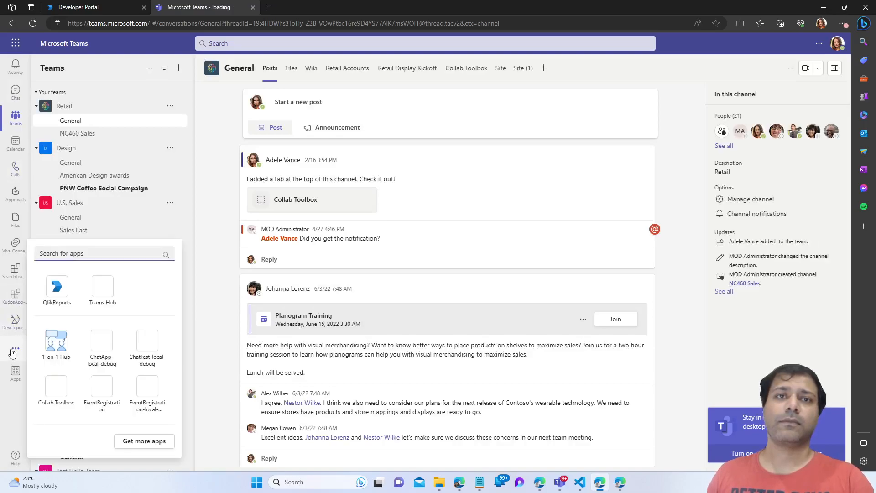
{"action": "left_click", "coordinate": [15, 371]}
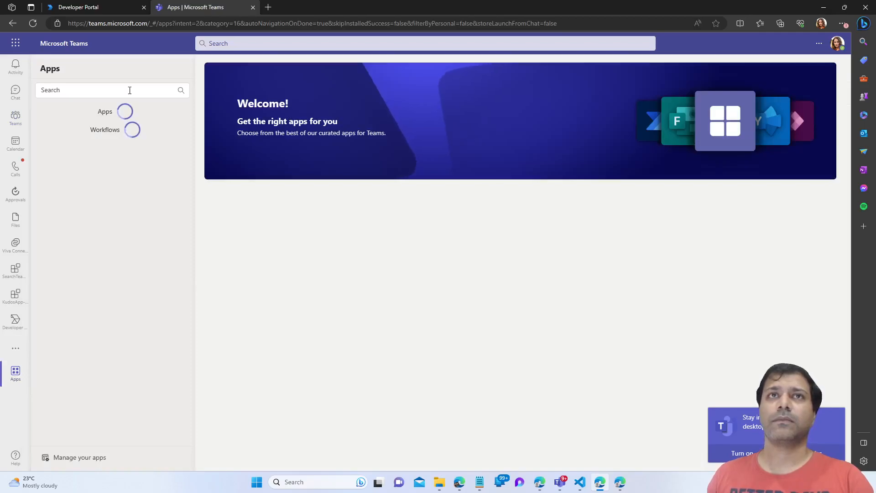
- Search the app store for "Mark", add the Mark 8 app and check its app bar options
{"action": "left_click", "coordinate": [129, 90]}
{"action": "type", "text": "Mark"}
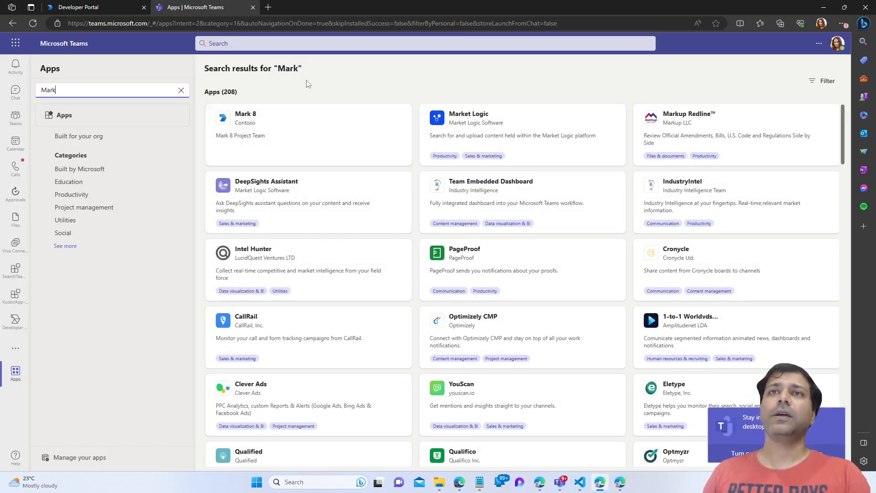
{"action": "left_click", "coordinate": [311, 132]}
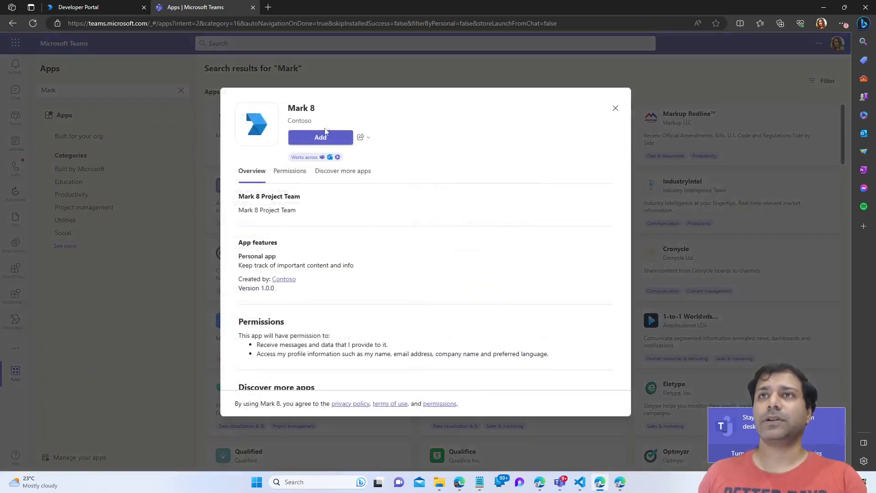
{"action": "left_click", "coordinate": [325, 138]}
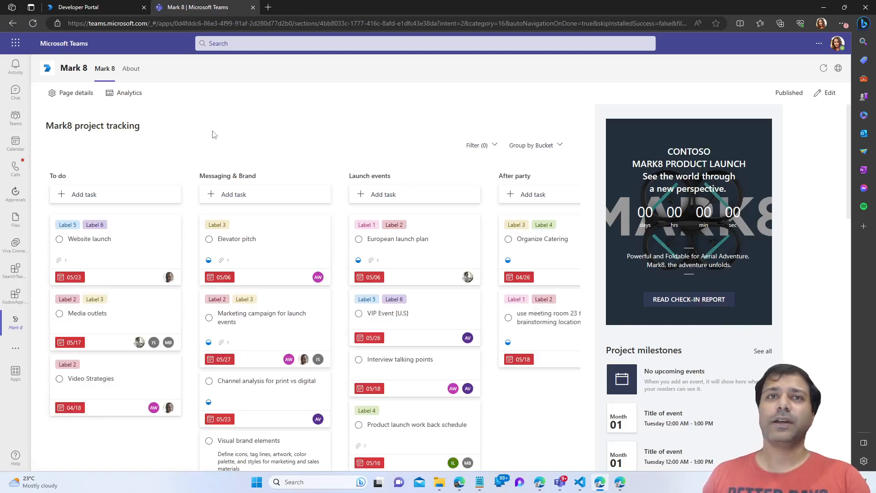
{"action": "right_click", "coordinate": [18, 328]}
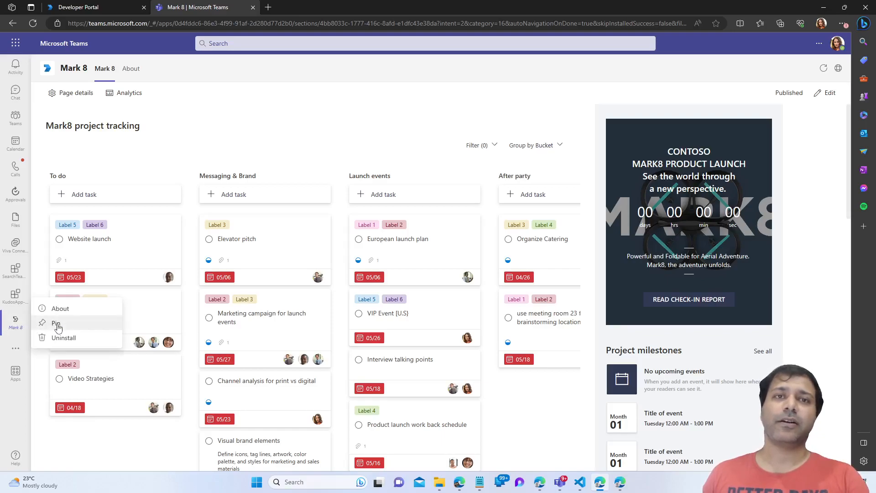
{"action": "left_click", "coordinate": [23, 321]}
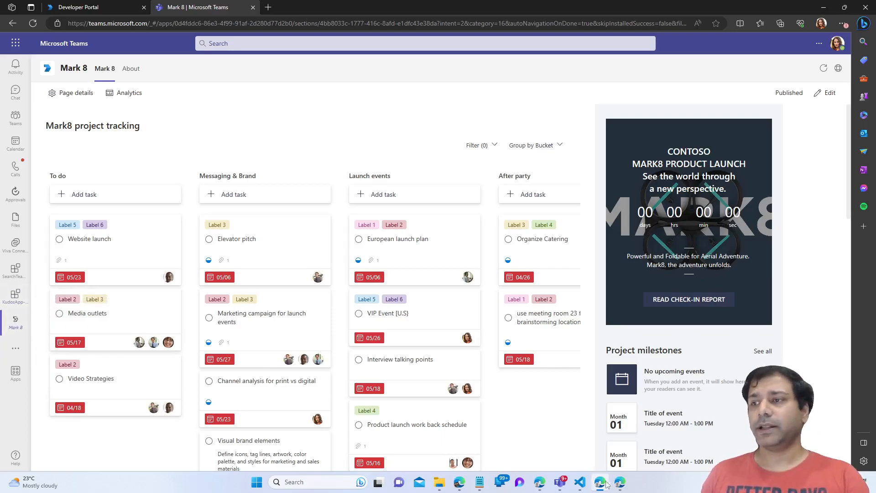
- Switch to the other Edge profile's window and load teams.microsoft.com in the Join conversation tab
{"action": "left_click", "coordinate": [620, 483]}
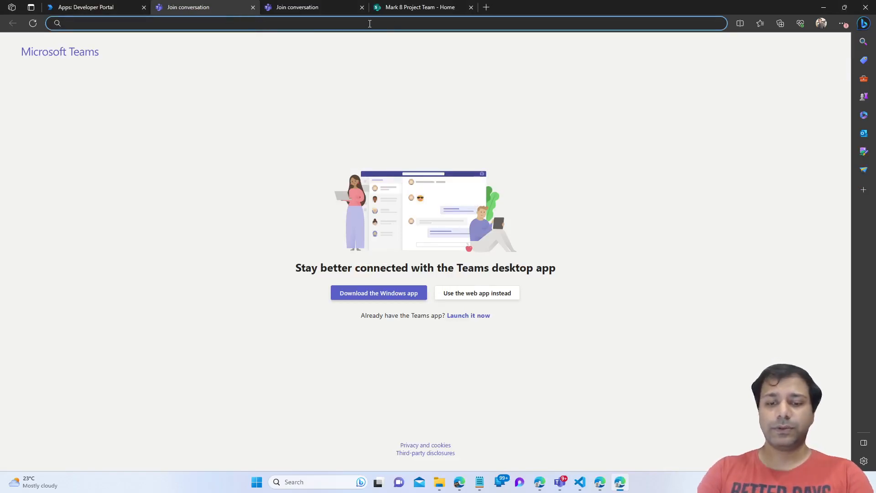
{"action": "type", "text": "teams"}
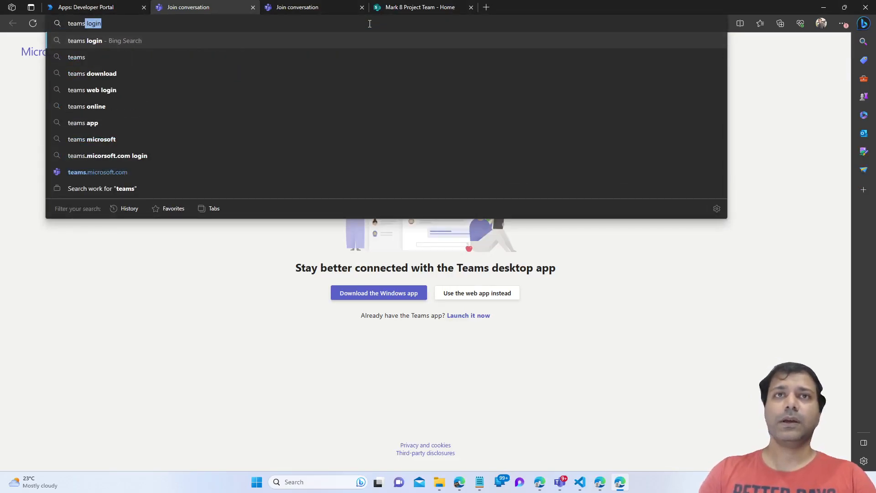
{"action": "key", "text": "Down"}
{"action": "key", "text": "Down"}
{"action": "key", "text": "Down"}
{"action": "key", "text": "Down"}
{"action": "key", "text": "Down"}
{"action": "key", "text": "Down"}
{"action": "key", "text": "Down"}
{"action": "key", "text": "Down"}
{"action": "key", "text": "Return"}
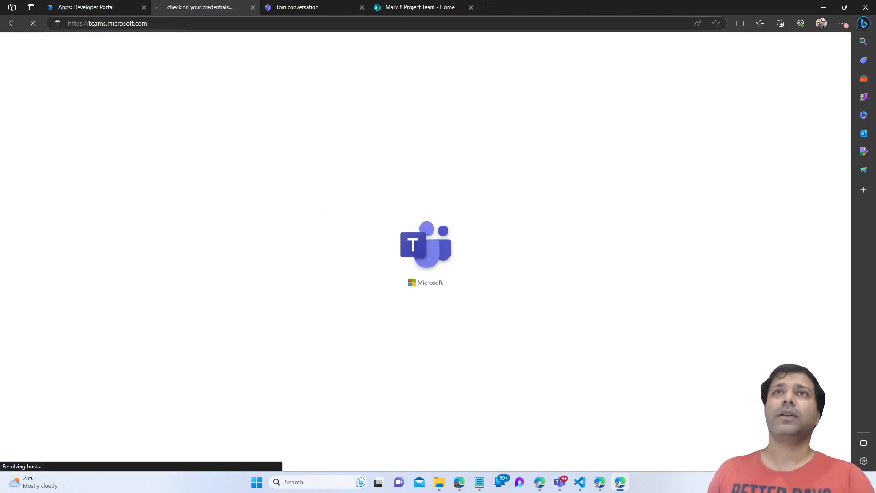
- Switch to the Teams desktop app, search its app store for "Mark 8" and minimize the window
{"action": "left_click", "coordinate": [560, 482]}
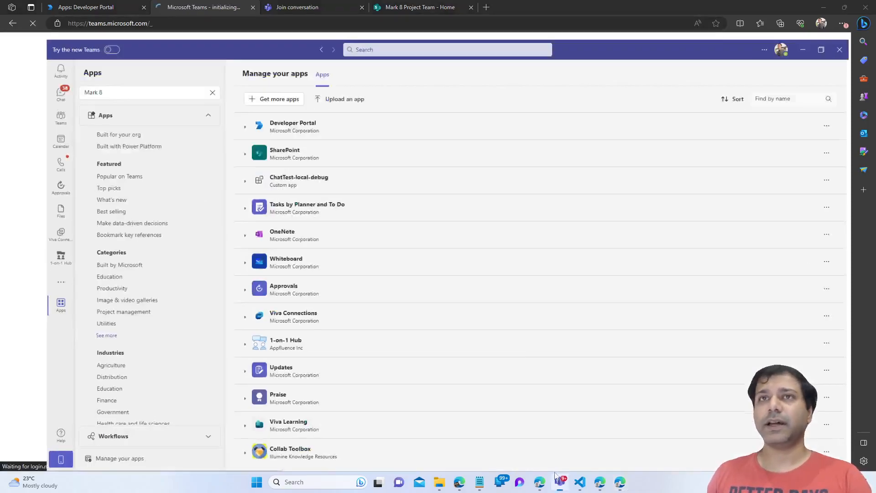
{"action": "left_click", "coordinate": [107, 56]}
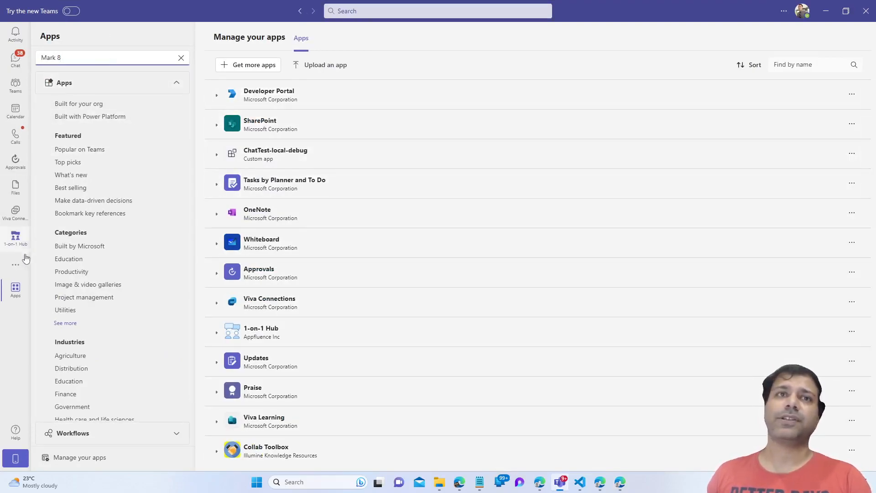
{"action": "left_click", "coordinate": [15, 85]}
{"action": "left_click", "coordinate": [15, 289]}
{"action": "left_click", "coordinate": [101, 55]}
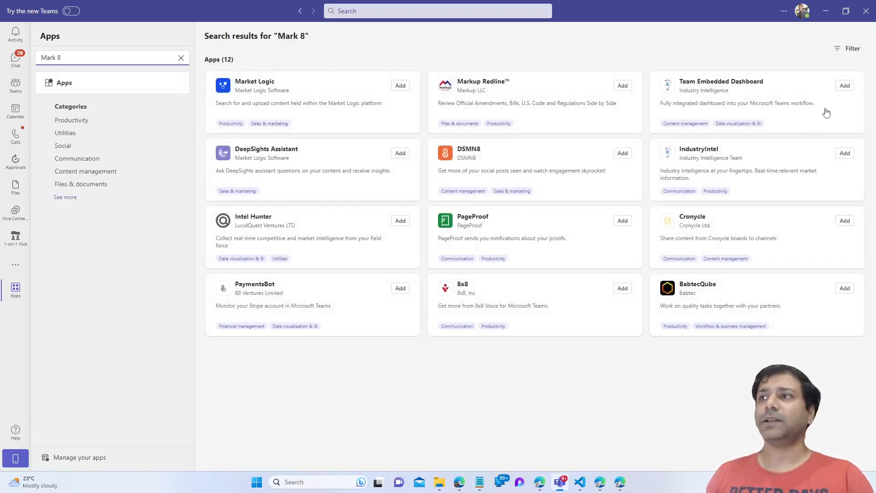
{"action": "left_click", "coordinate": [826, 10]}
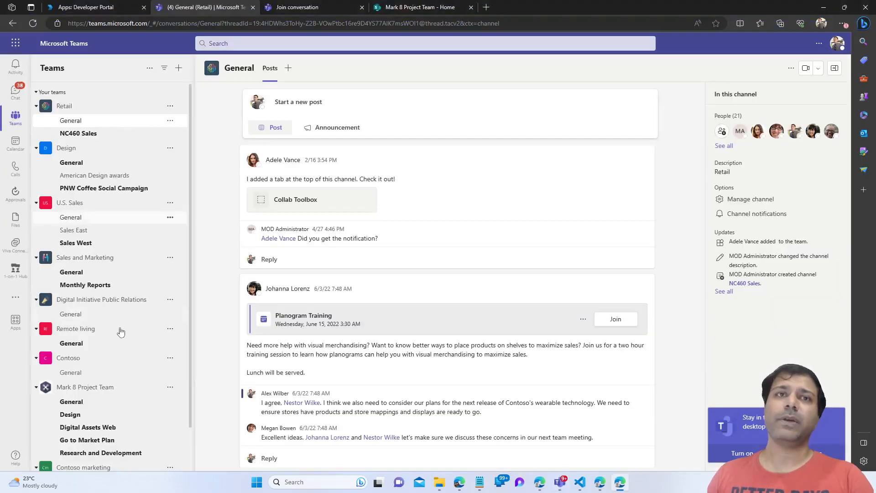
- In Teams on the web, search the app store for "Mark 8" and add the Mark 8 app
{"action": "left_click", "coordinate": [17, 326]}
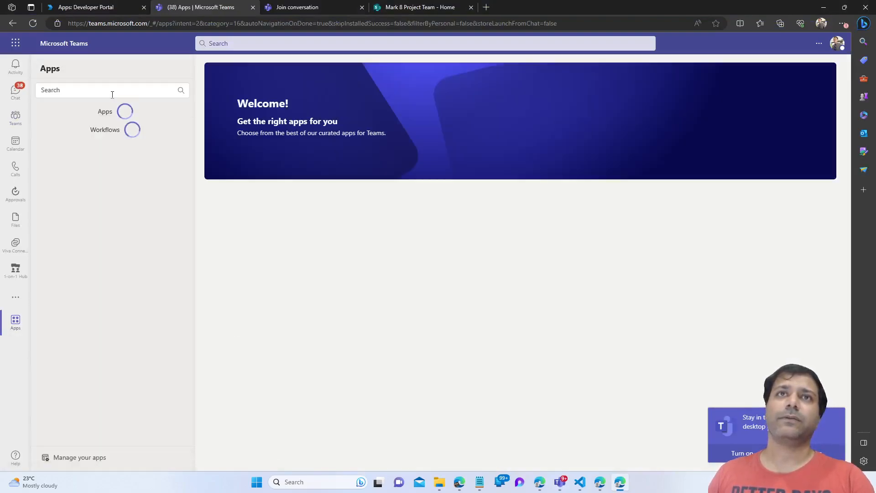
{"action": "left_click", "coordinate": [112, 93]}
{"action": "type", "text": "Mark 9"}
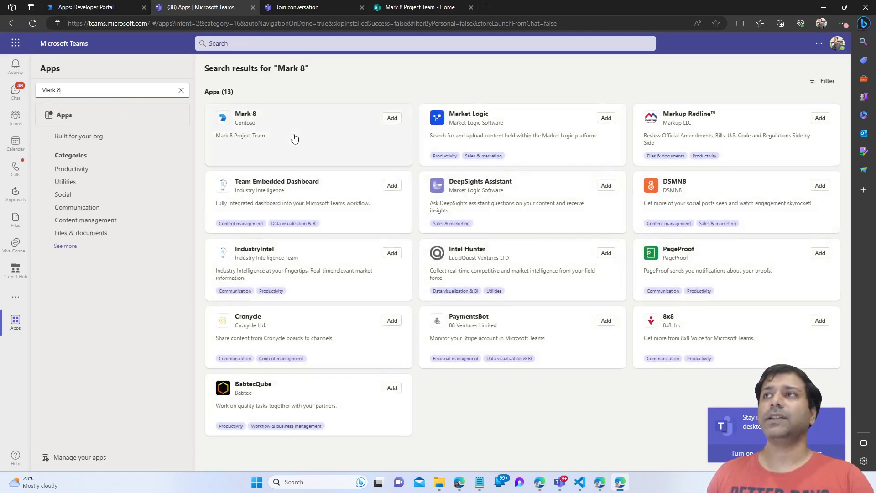
{"action": "left_click", "coordinate": [388, 120]}
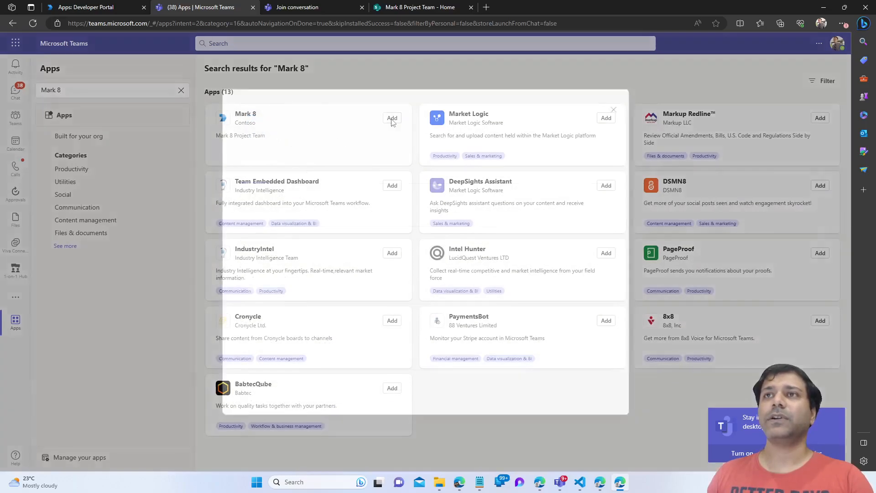
{"action": "left_click", "coordinate": [329, 138]}
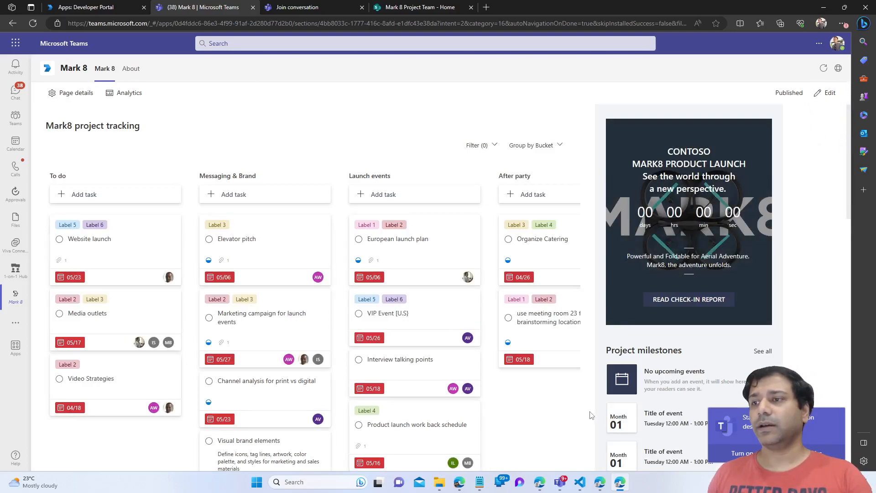
- Switch to the Teams desktop app and open Mark 8 from the list of added apps
{"action": "left_click", "coordinate": [558, 483]}
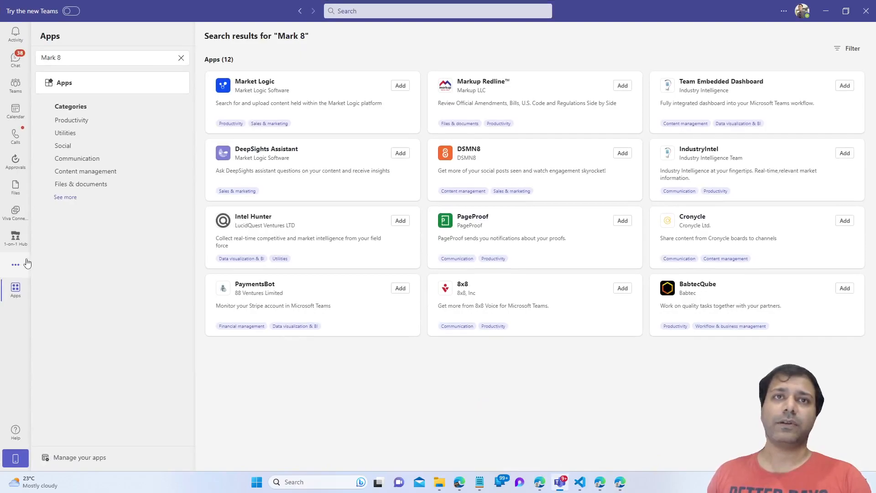
{"action": "left_click", "coordinate": [27, 263]}
{"action": "scroll", "coordinate": [41, 268], "scroll_direction": "down", "scroll_amount": 4}
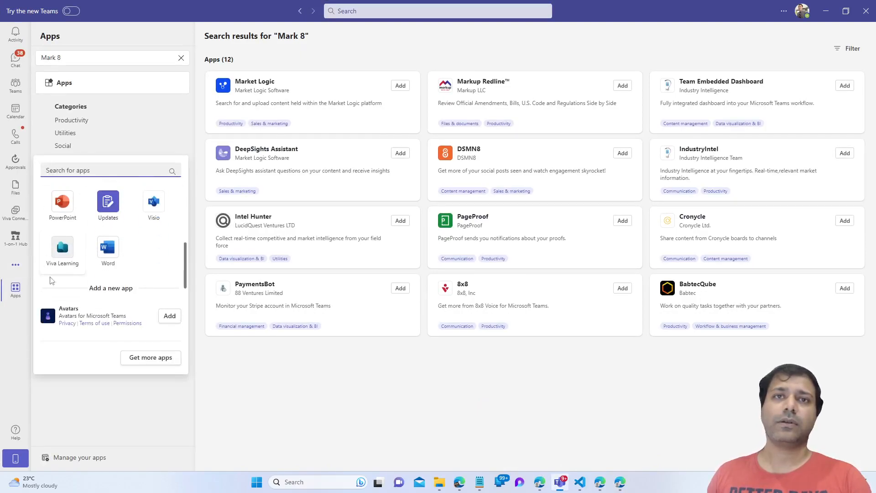
{"action": "scroll", "coordinate": [142, 282], "scroll_direction": "down", "scroll_amount": 2}
{"action": "scroll", "coordinate": [142, 282], "scroll_direction": "up", "scroll_amount": 6}
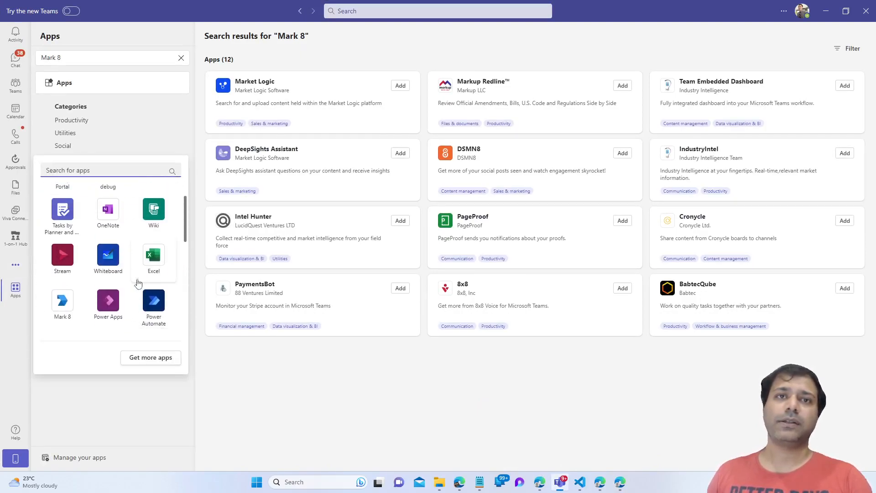
{"action": "left_click", "coordinate": [62, 301]}
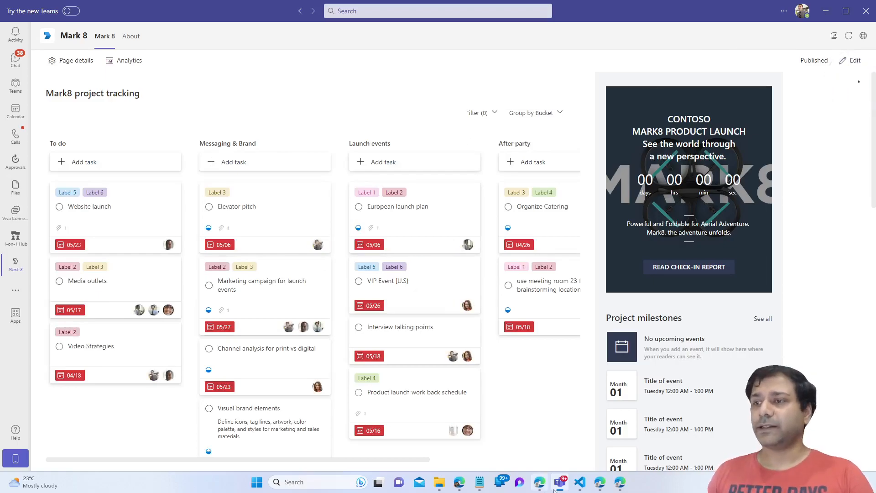
- Switch to Visual Studio Code and examine the parts of the static tab's contentUrl in the Mark 8 manifest.json
{"action": "left_click", "coordinate": [579, 482]}
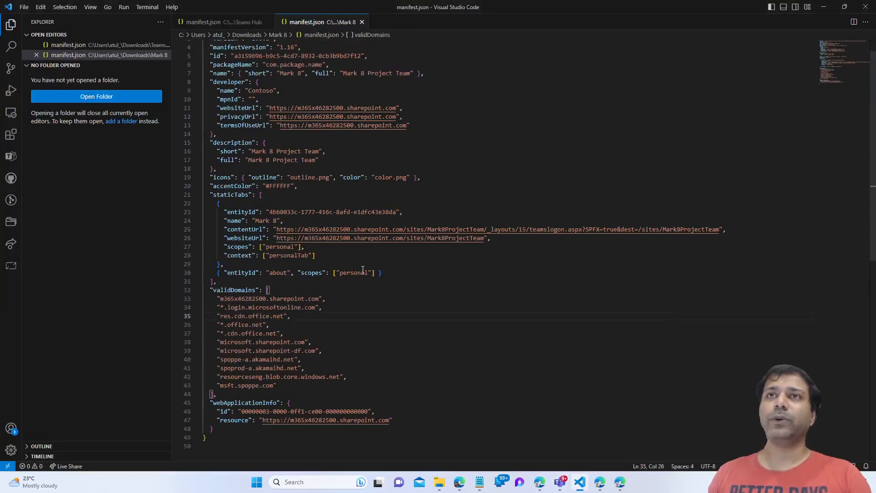
{"action": "scroll", "coordinate": [361, 247], "scroll_direction": "up", "scroll_amount": 1}
{"action": "left_click", "coordinate": [277, 235]}
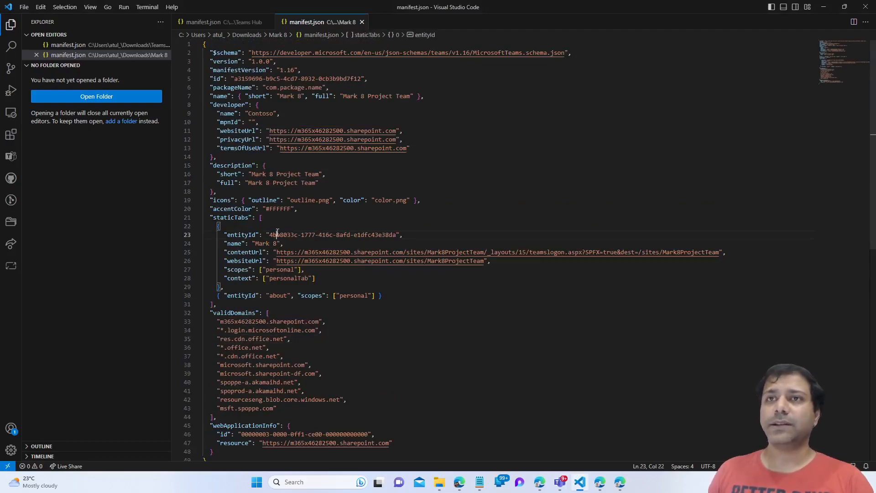
{"action": "scroll", "coordinate": [277, 233], "scroll_direction": "down", "scroll_amount": 2}
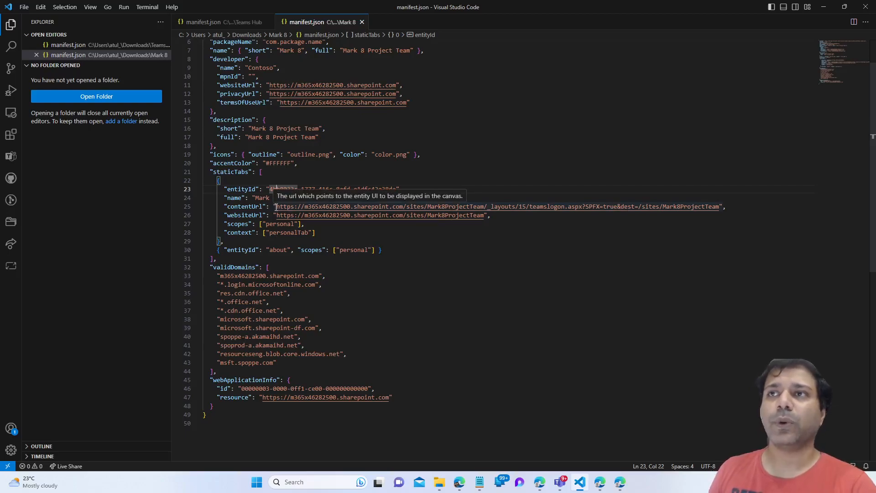
{"action": "left_click_drag", "start_coordinate": [278, 208], "coordinate": [486, 207]}
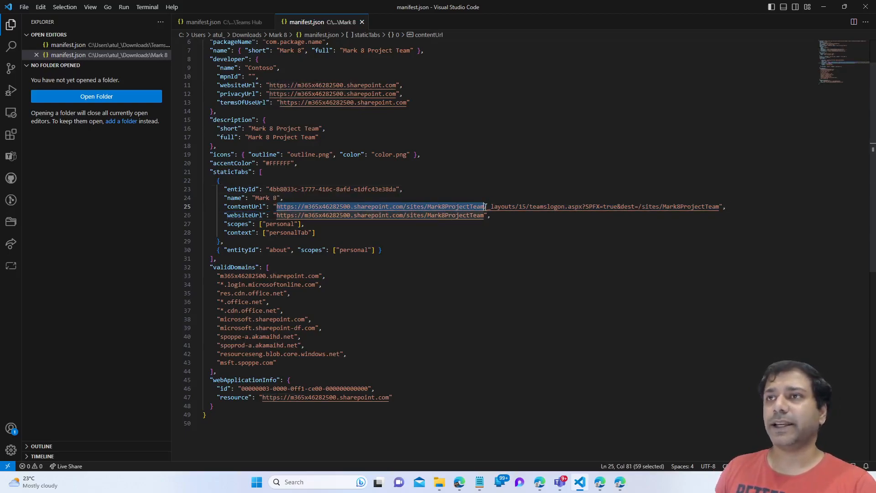
{"action": "left_click", "coordinate": [485, 207]}
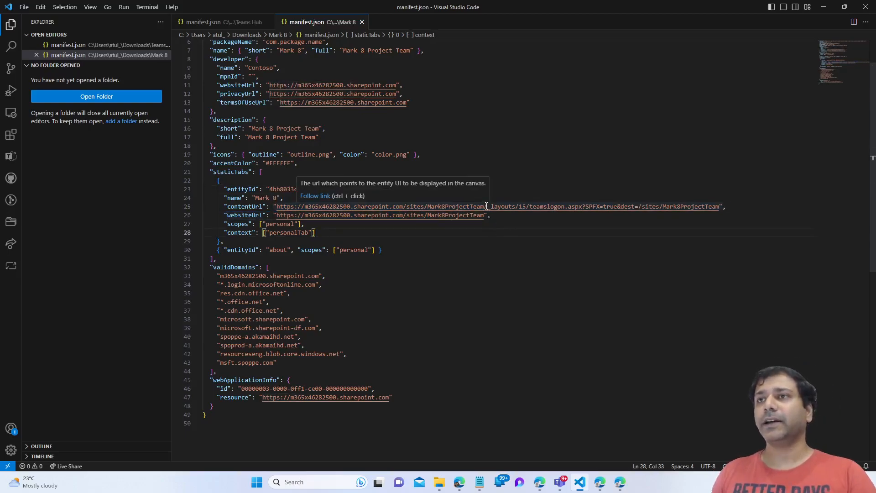
{"action": "left_click_drag", "start_coordinate": [485, 207], "coordinate": [573, 206]}
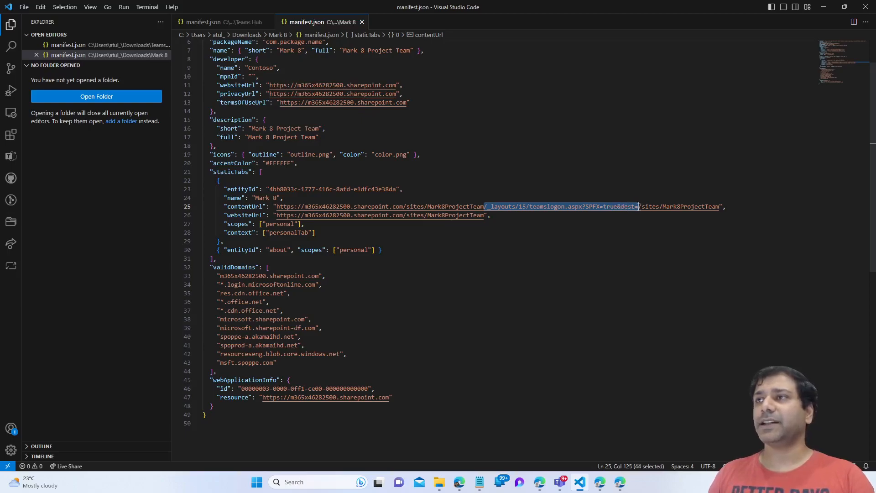
{"action": "left_click_drag", "start_coordinate": [404, 207], "coordinate": [485, 207]}
{"action": "left_click", "coordinate": [727, 206]}
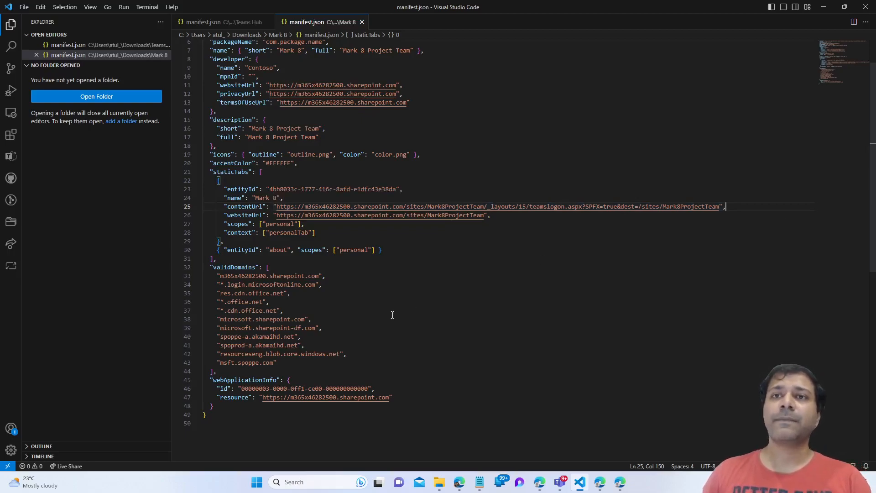
- Examine the validDomains entries and the webApplicationInfo resource in the Mark 8 manifest.json
{"action": "left_click_drag", "start_coordinate": [218, 274], "coordinate": [315, 274]}
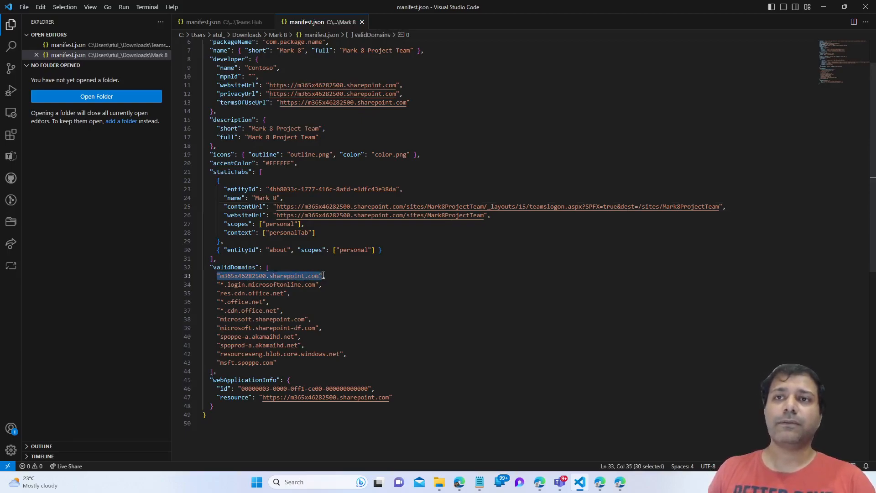
{"action": "left_click_drag", "start_coordinate": [323, 276], "coordinate": [342, 363]}
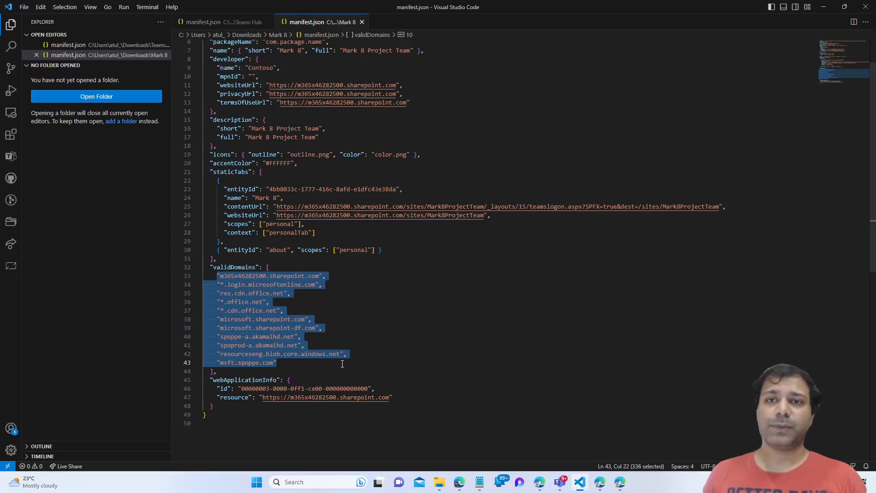
{"action": "left_click", "coordinate": [343, 364]}
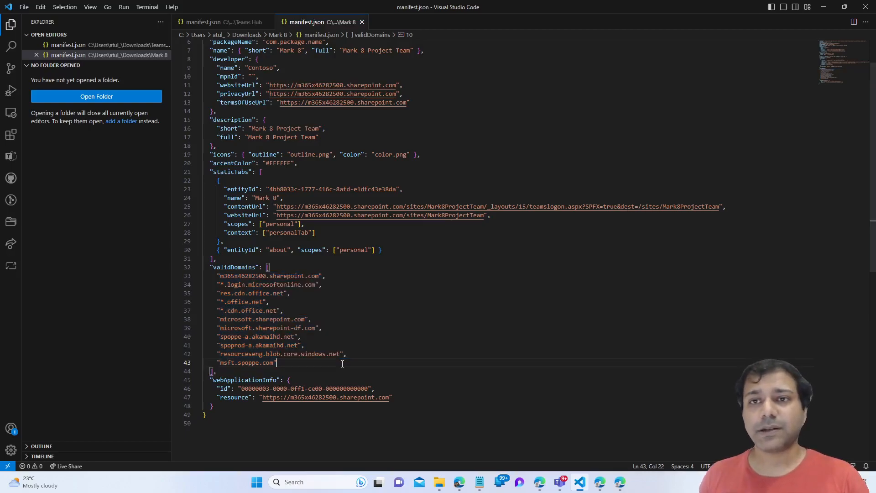
{"action": "left_click", "coordinate": [433, 399]}
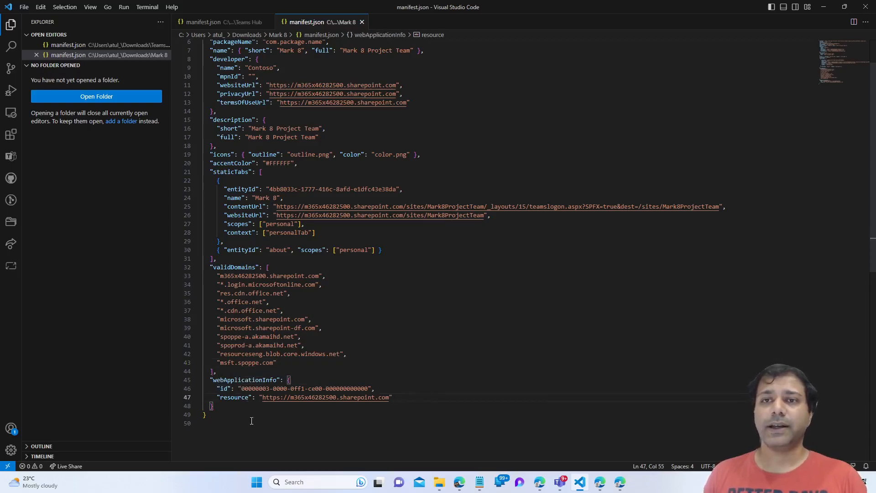